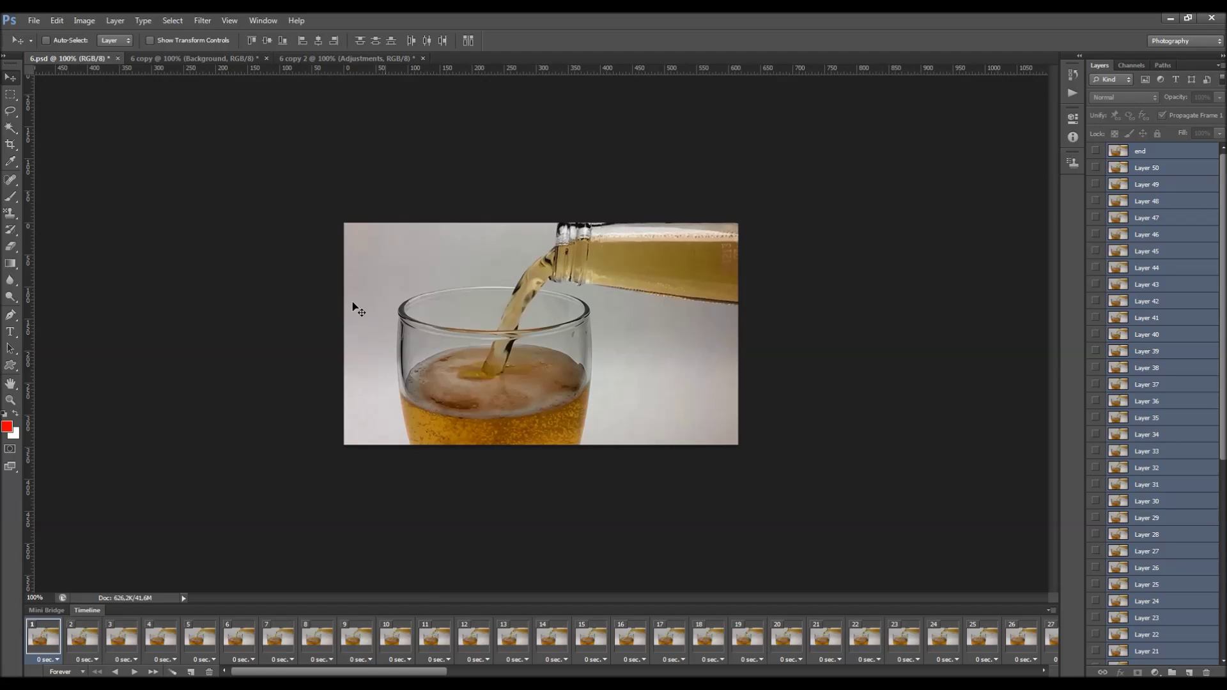
Play the beer-pour animation in the original and Adjustments copy, then close all documents.
click(137, 672)
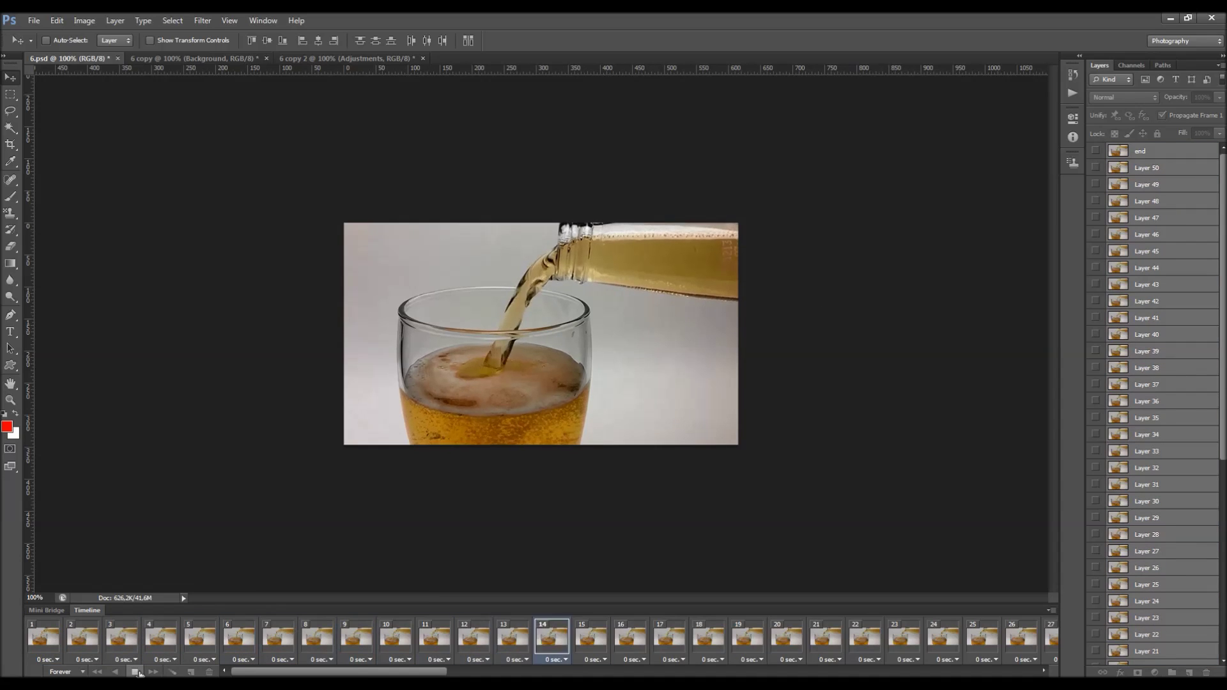
click(137, 672)
click(243, 59)
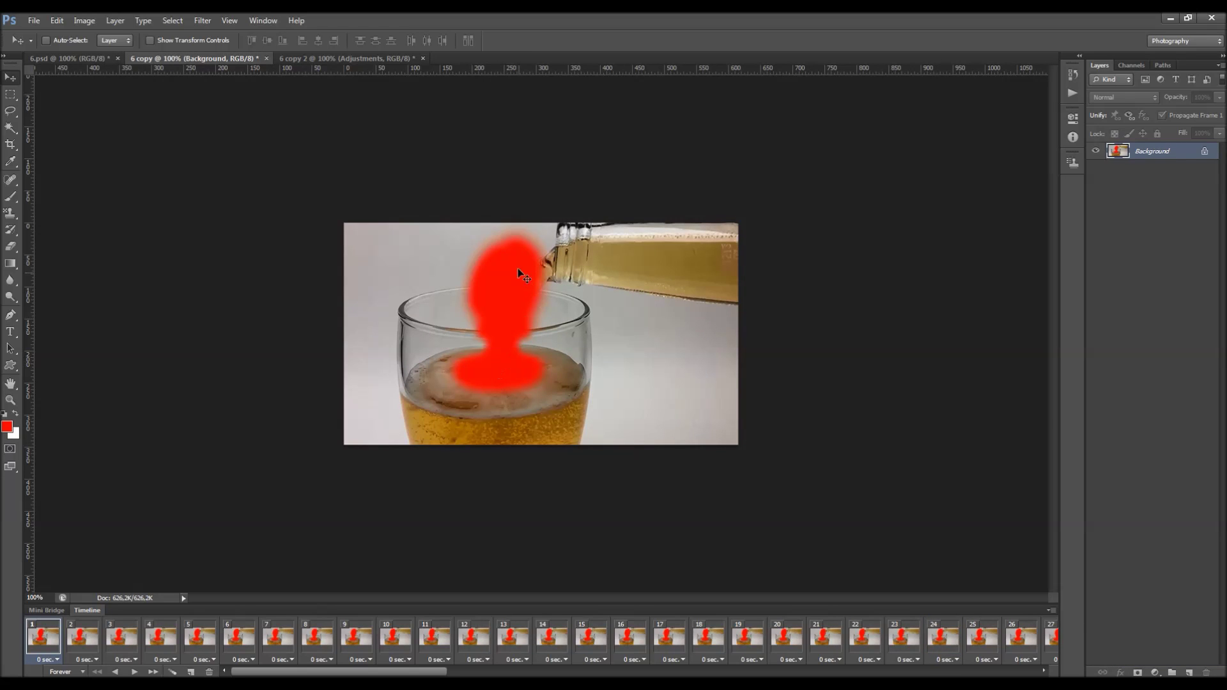
click(321, 58)
click(135, 673)
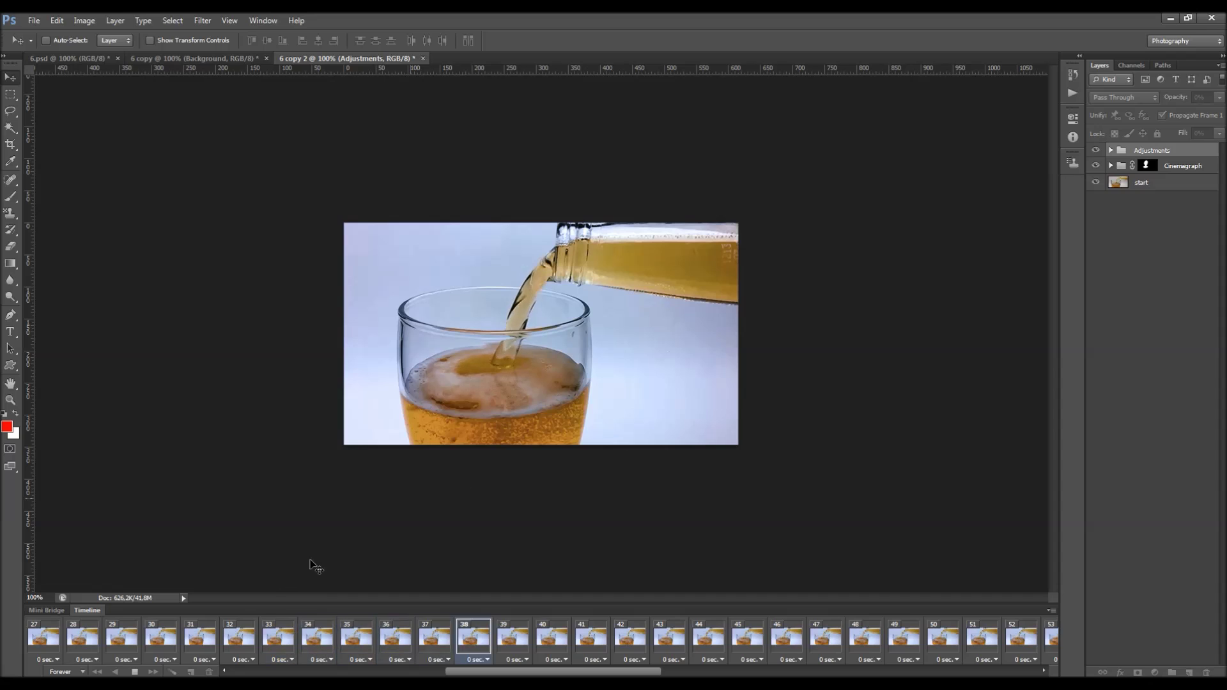
click(134, 673)
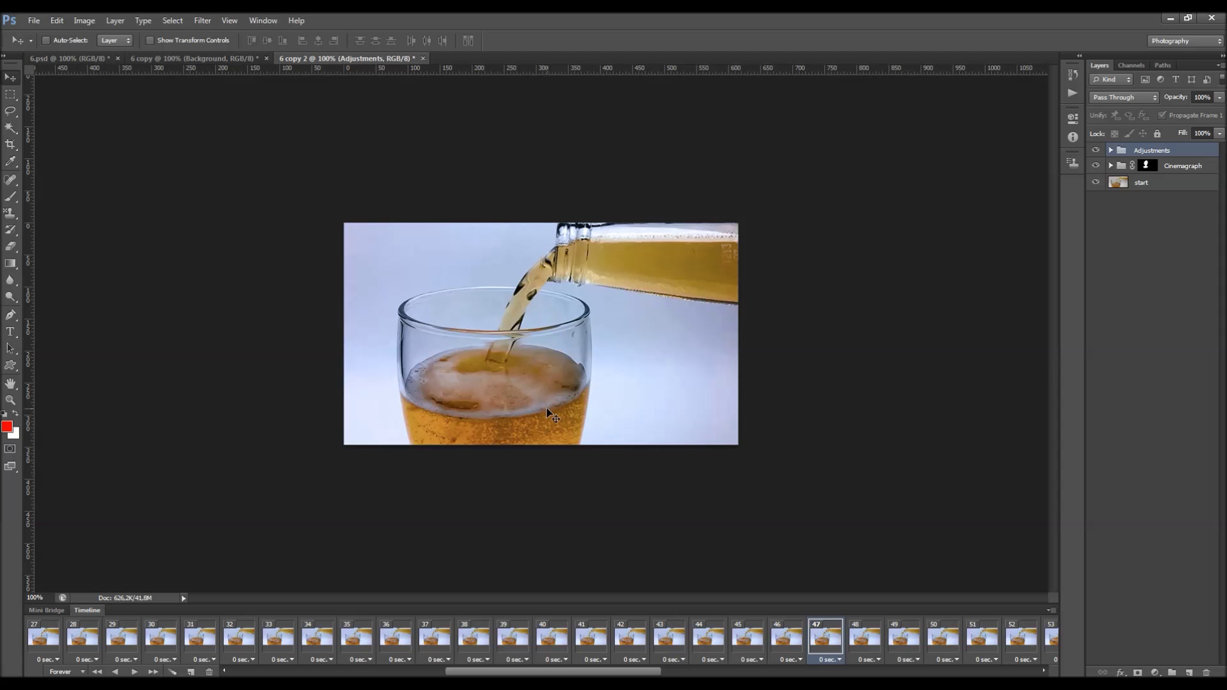
key(ctrl+alt+w)
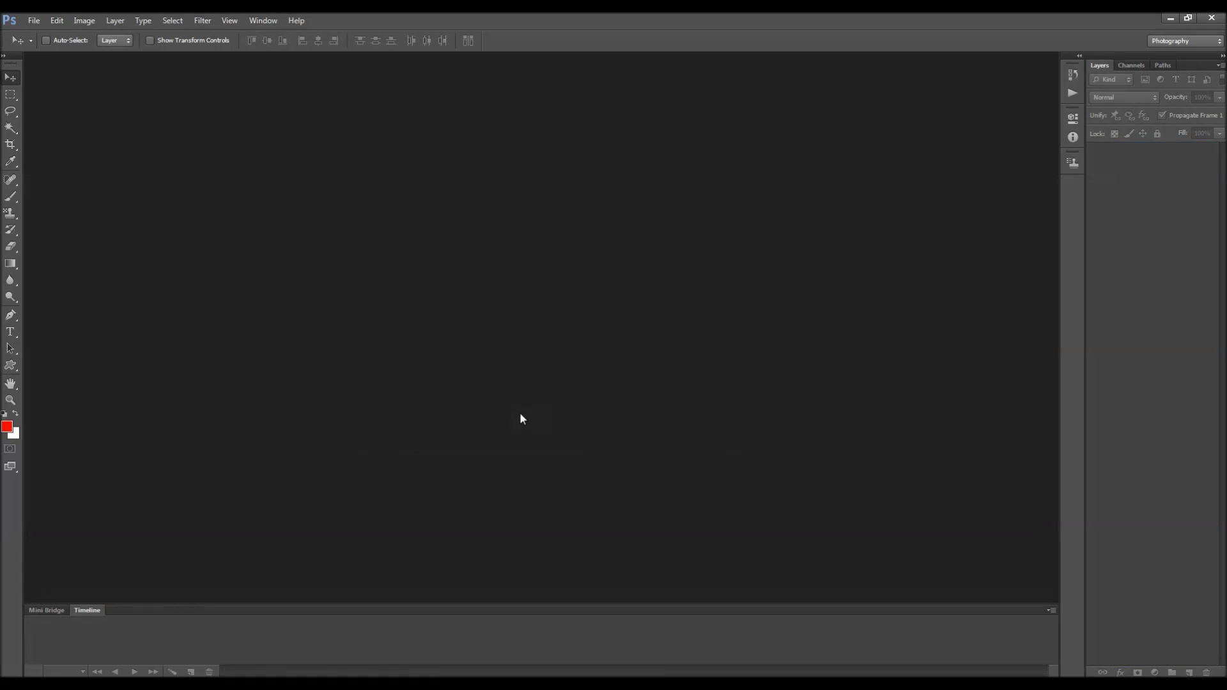
View the exported GIFs 6.gif and 1.gif through 5.gif in Firefox, then minimize it.
click(298, 676)
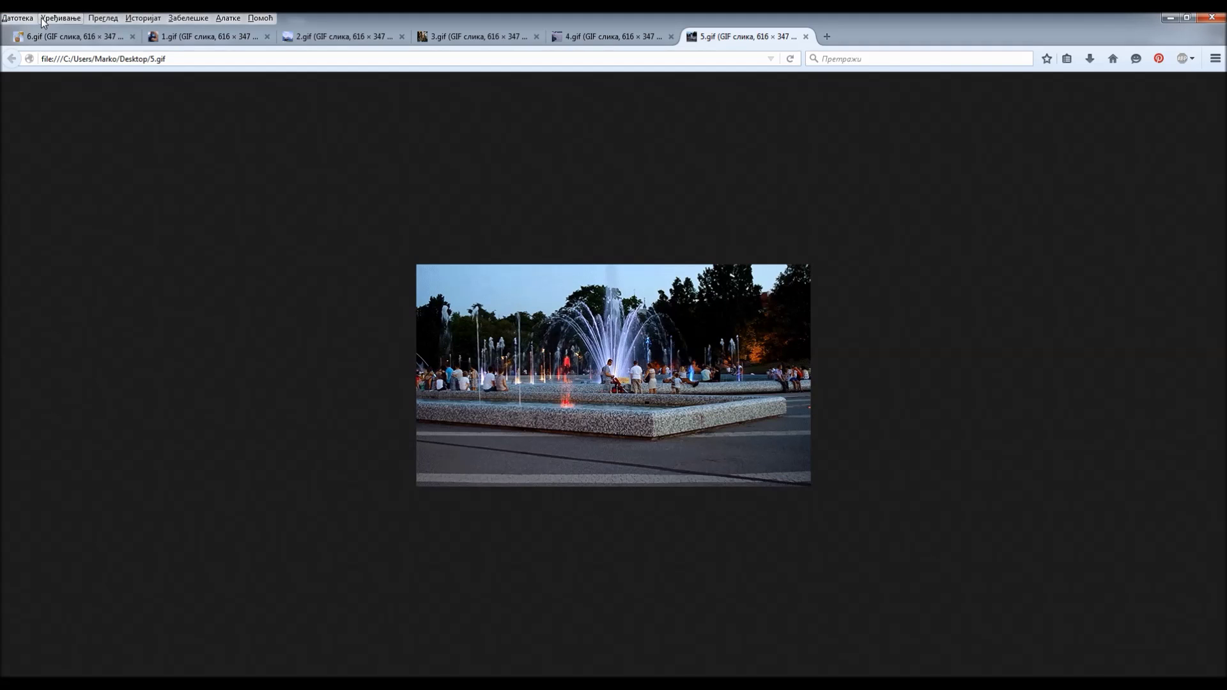
click(48, 36)
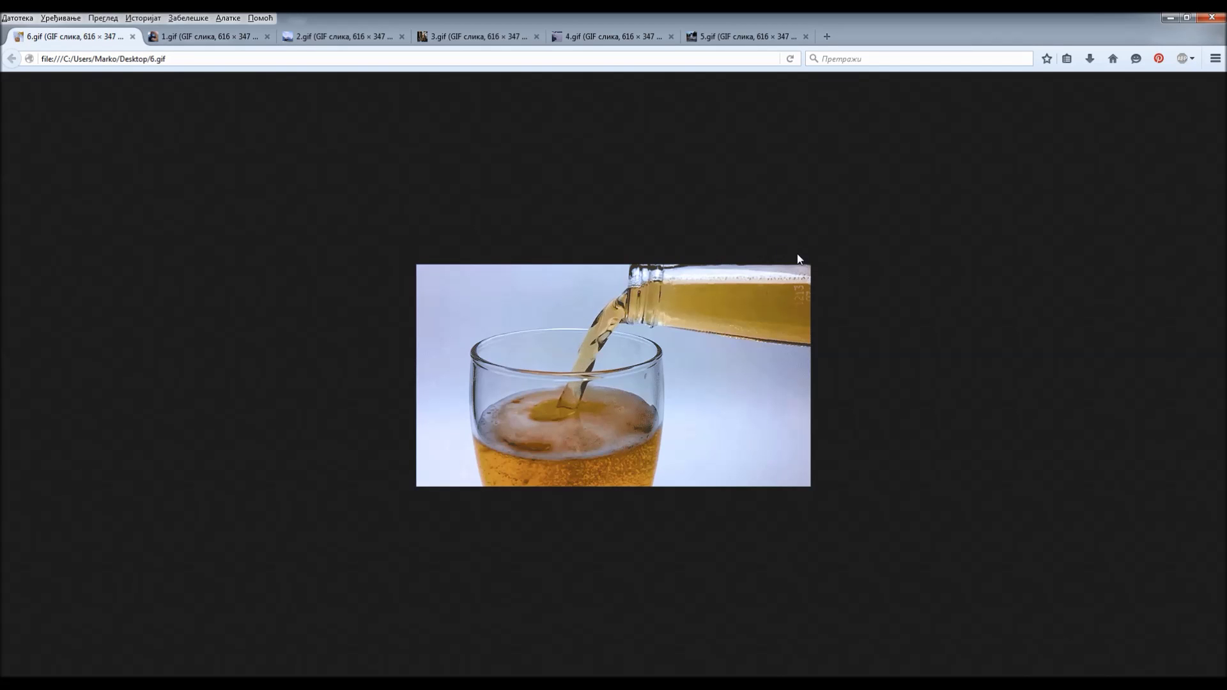
click(211, 38)
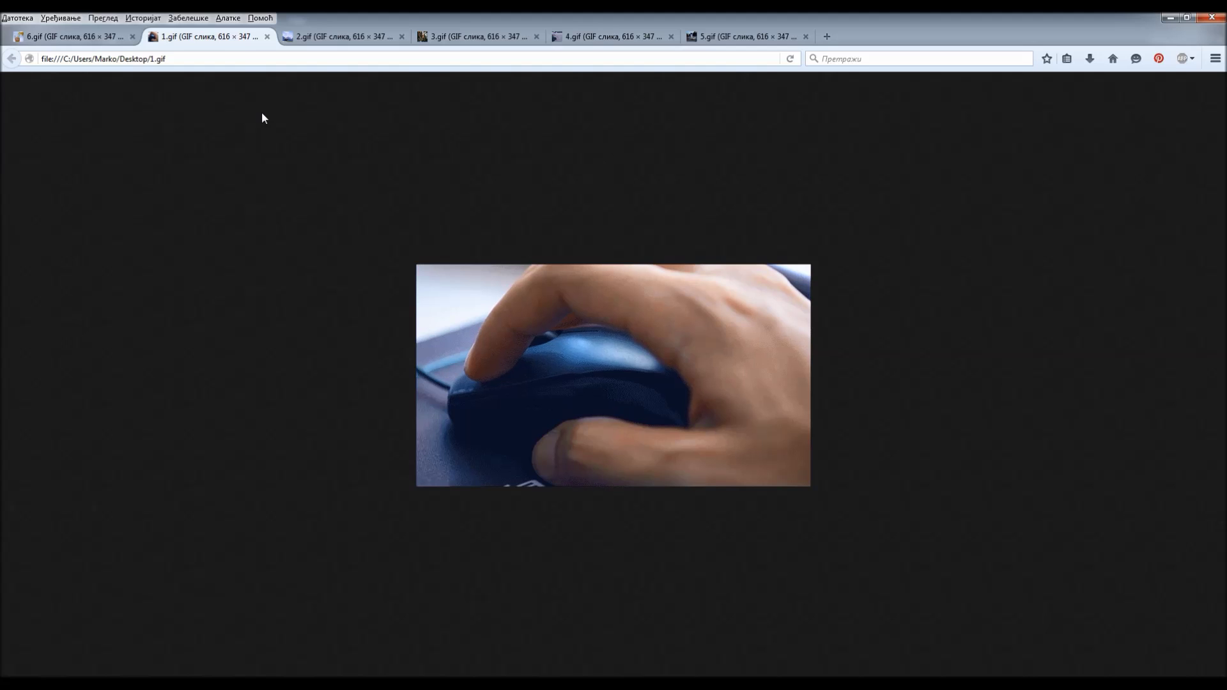
click(351, 41)
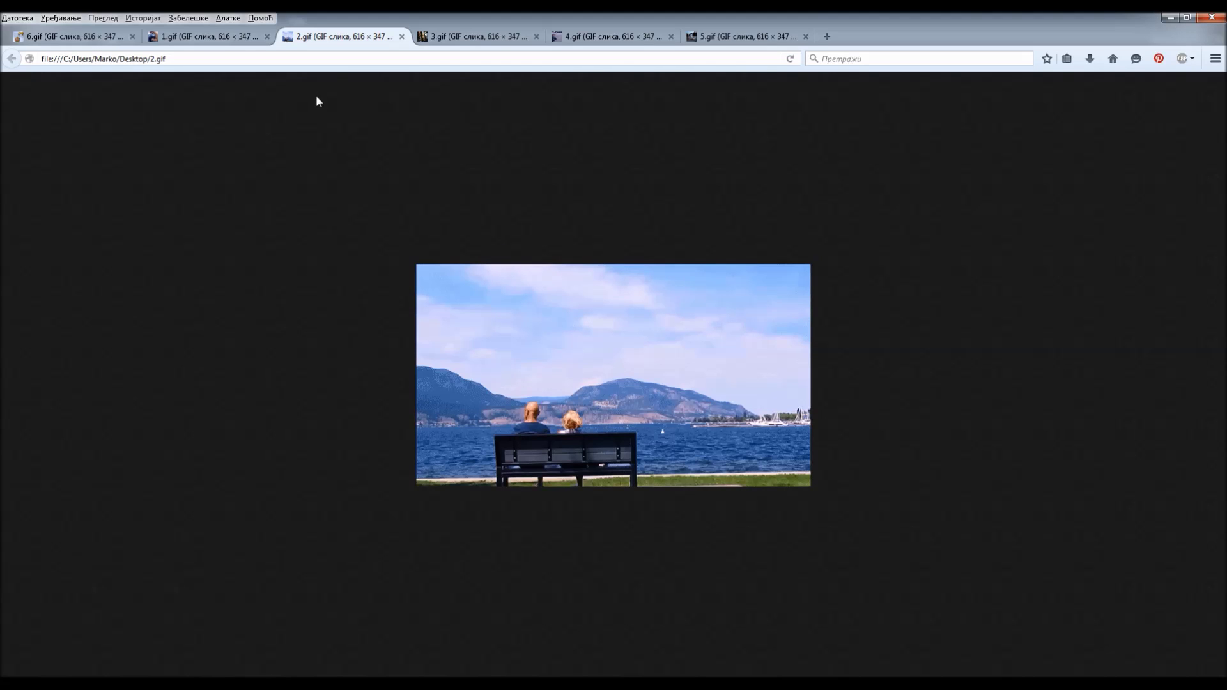
click(459, 37)
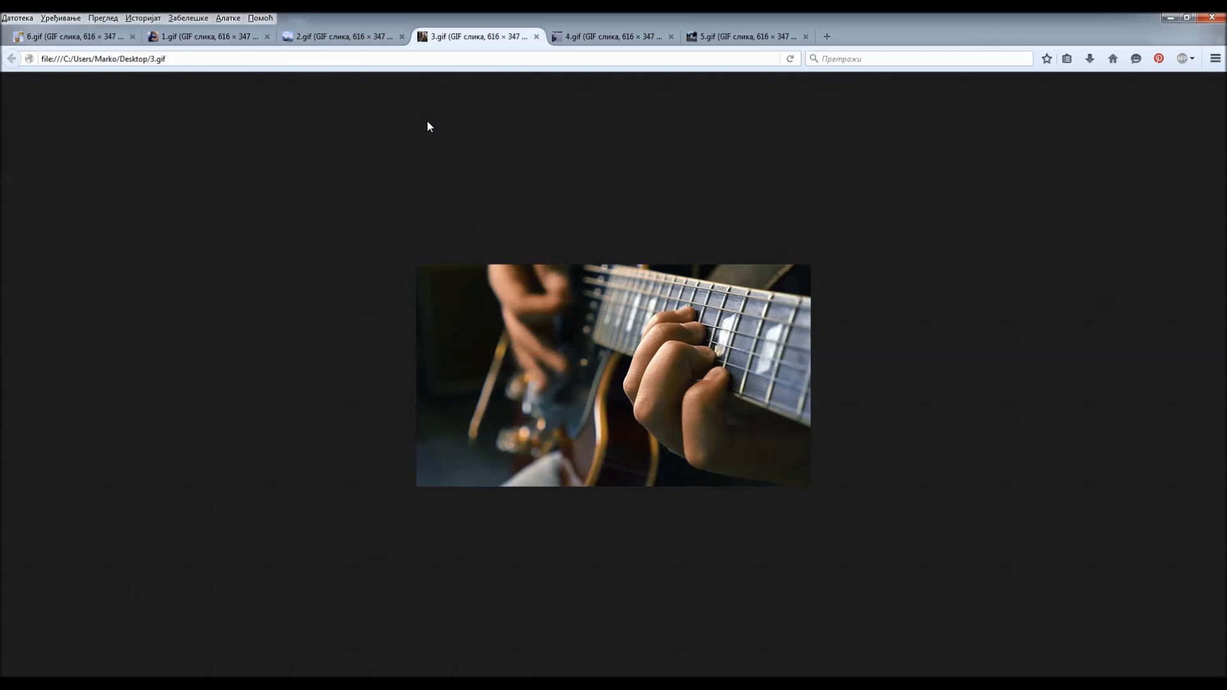
click(595, 39)
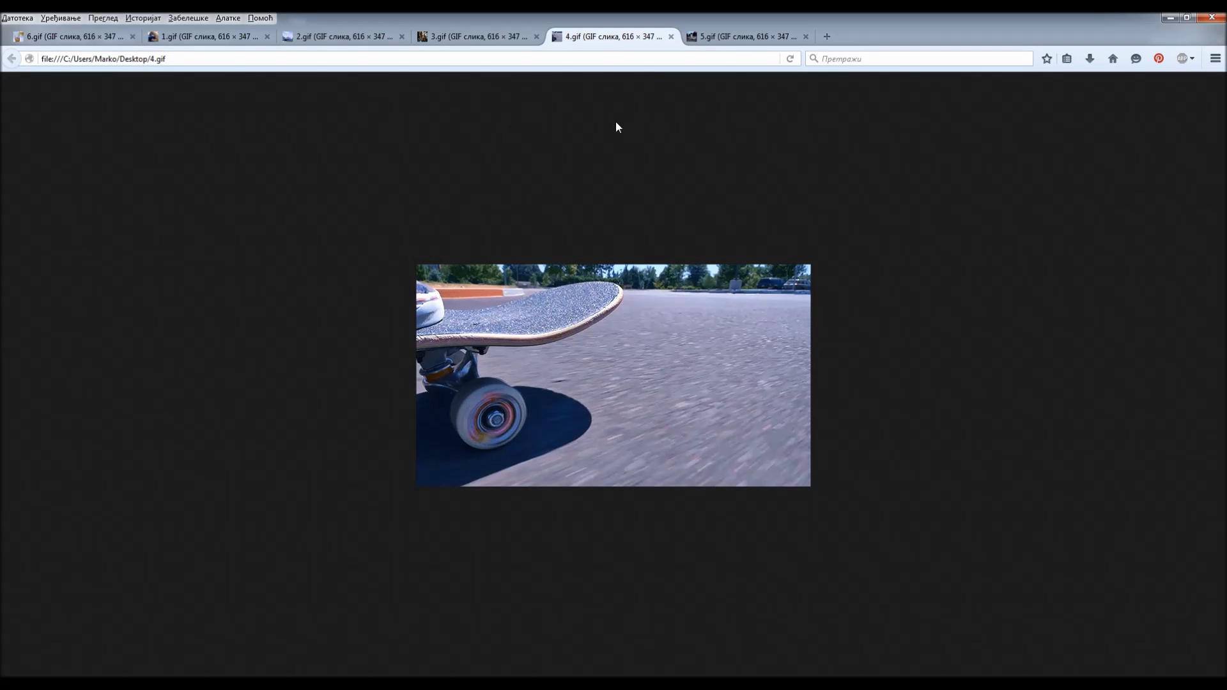
click(735, 36)
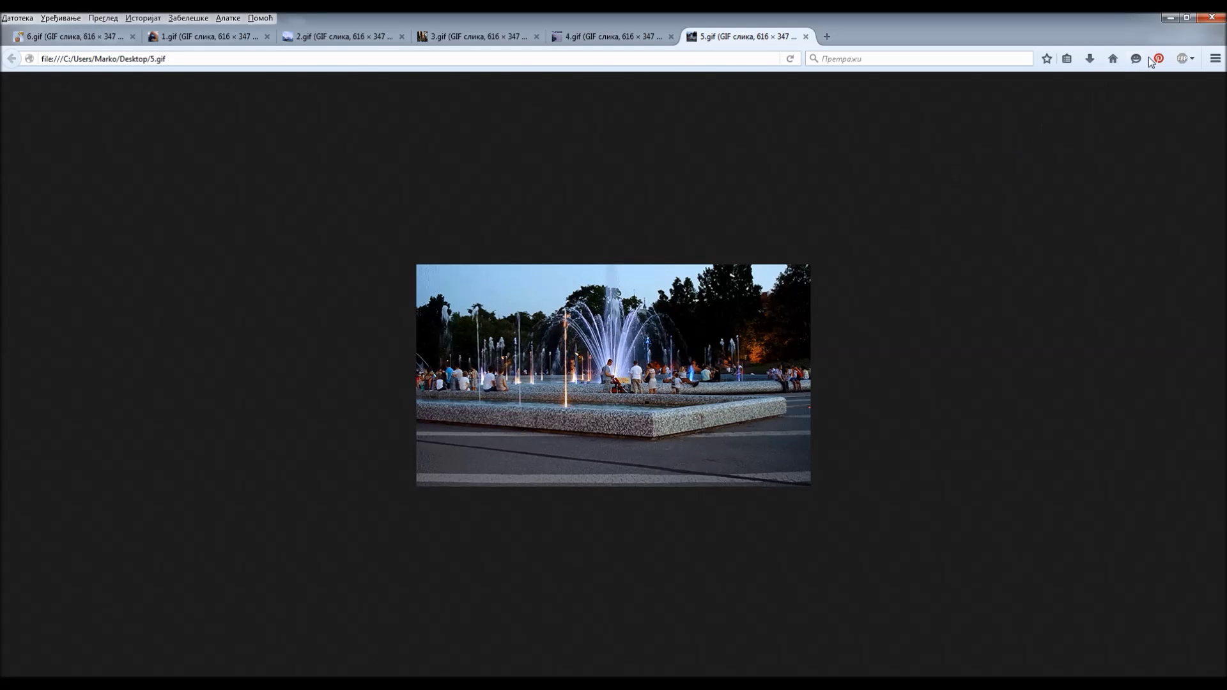
click(1169, 19)
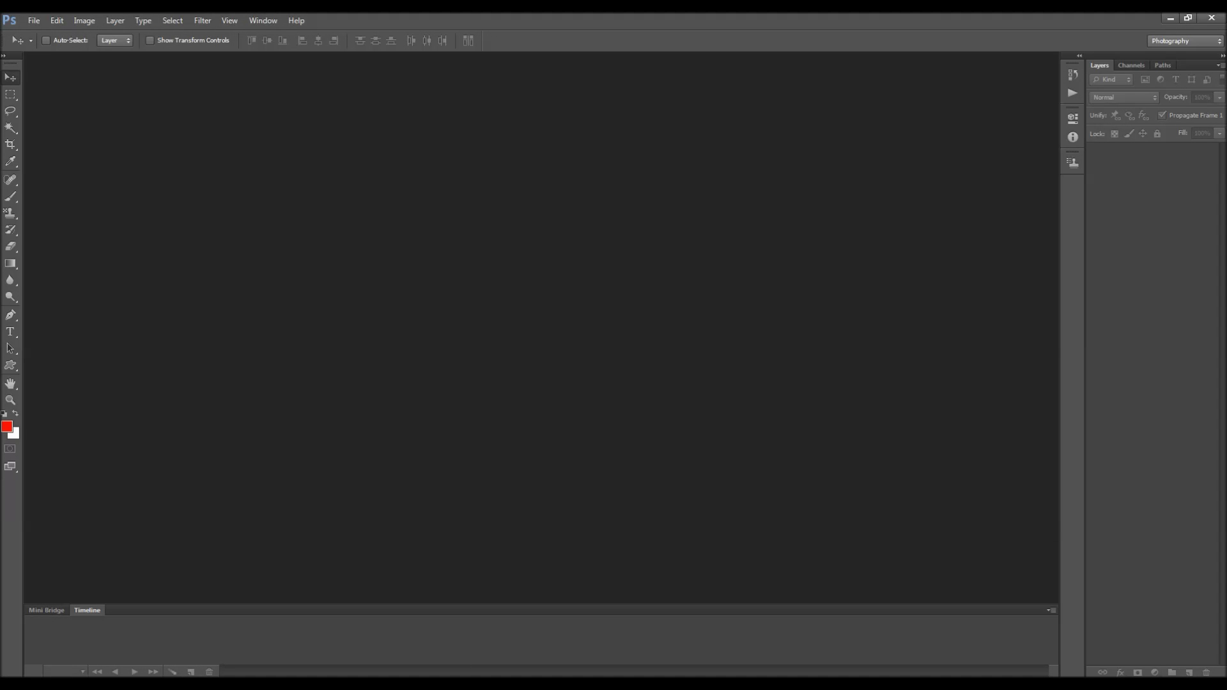
mouse_move(373, 684)
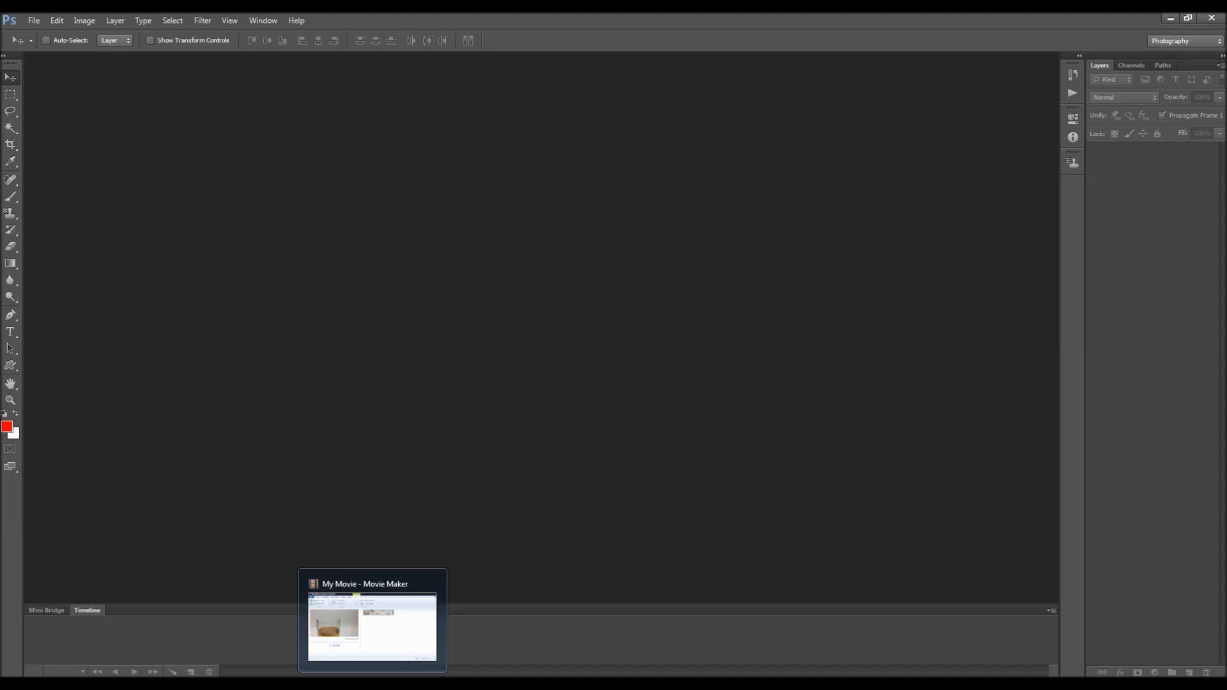
click(334, 684)
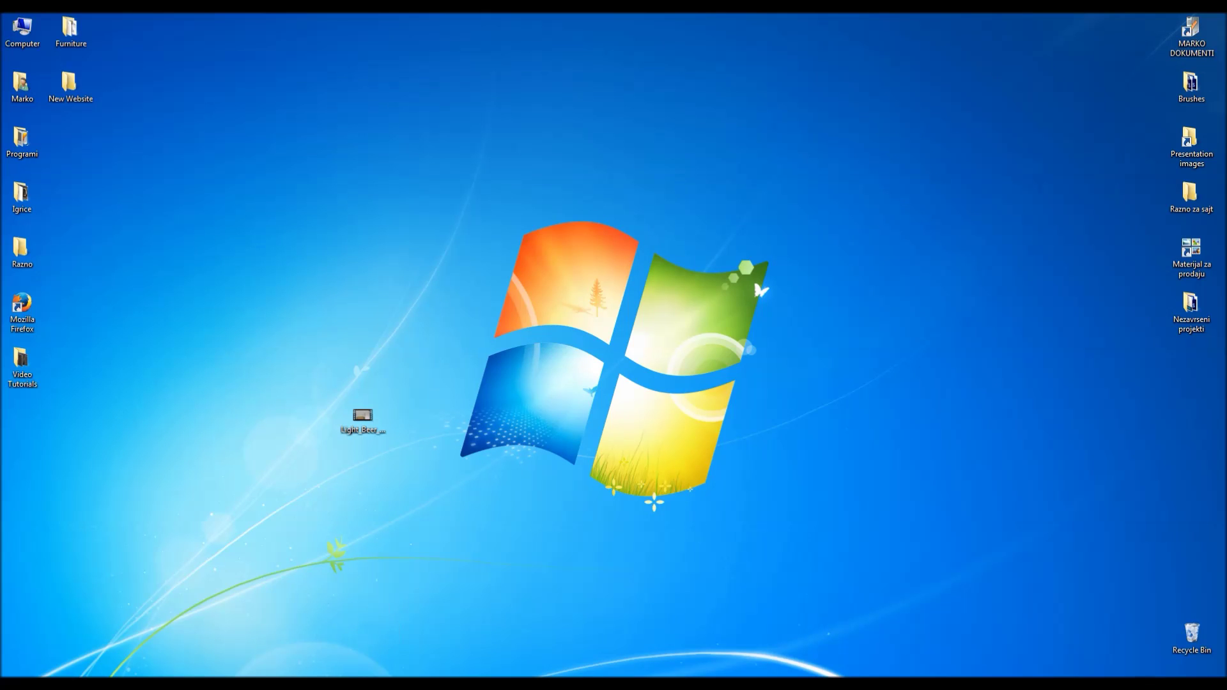
click(373, 684)
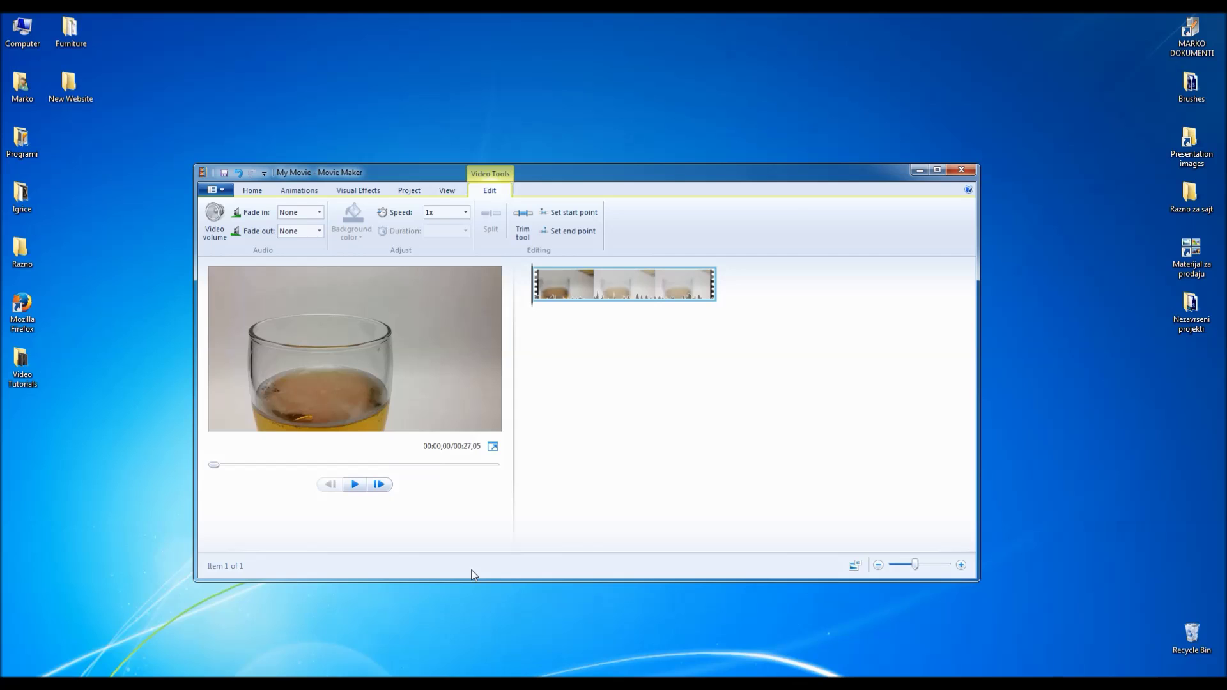
mouse_move(572, 288)
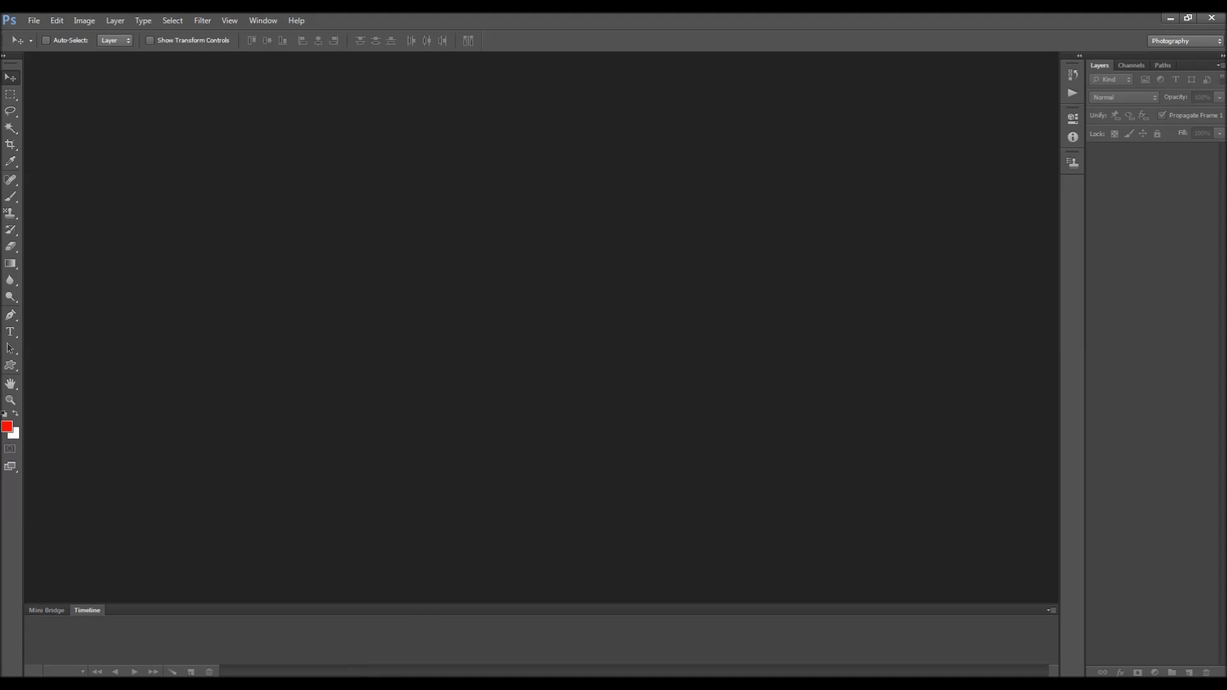
click(372, 617)
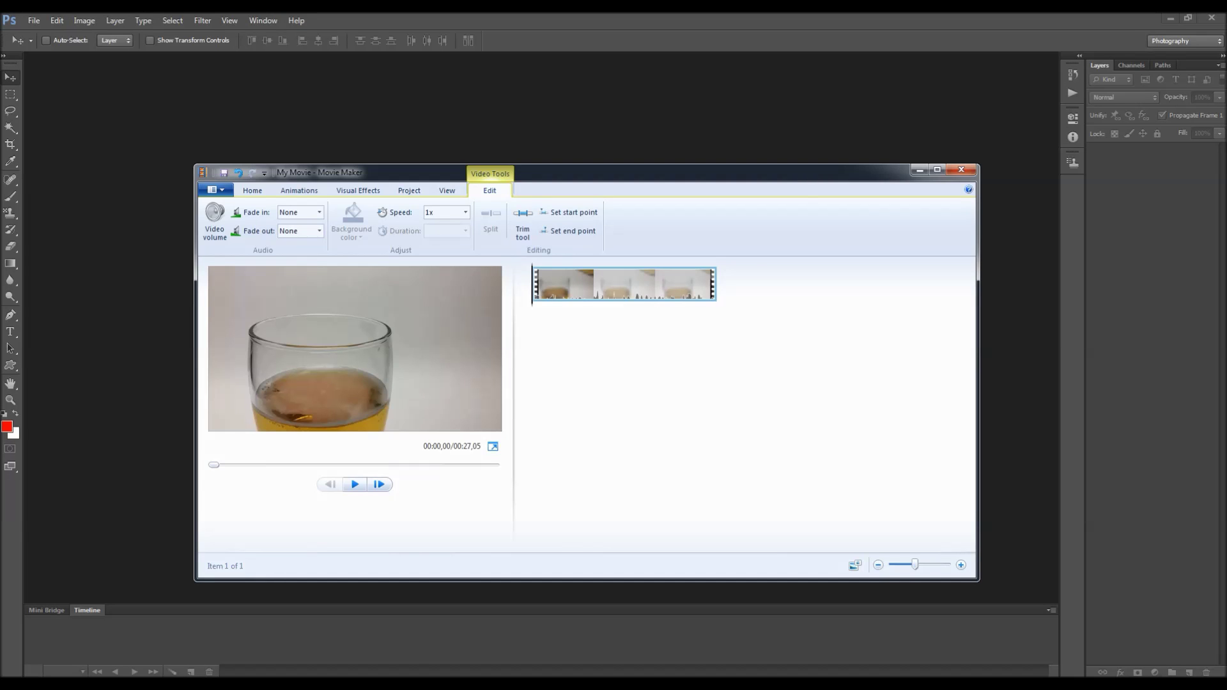
Minimize Photoshop and play the beer clip preview in Movie Maker, skipping further in.
click(1168, 18)
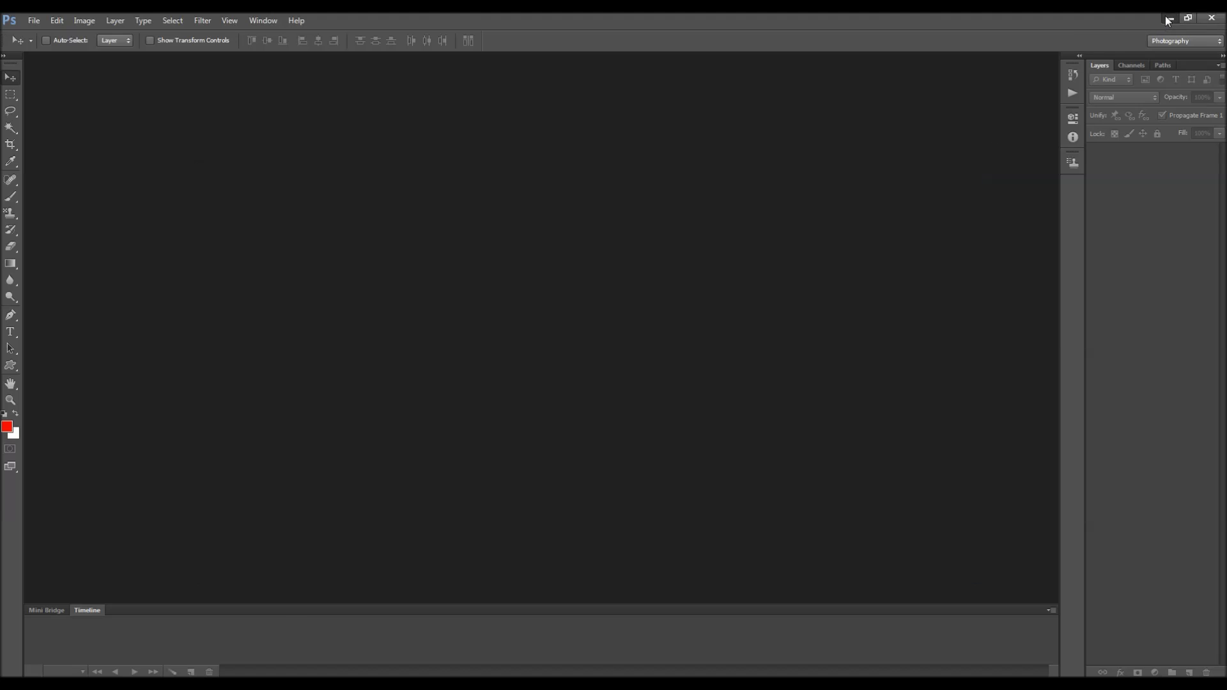
click(355, 485)
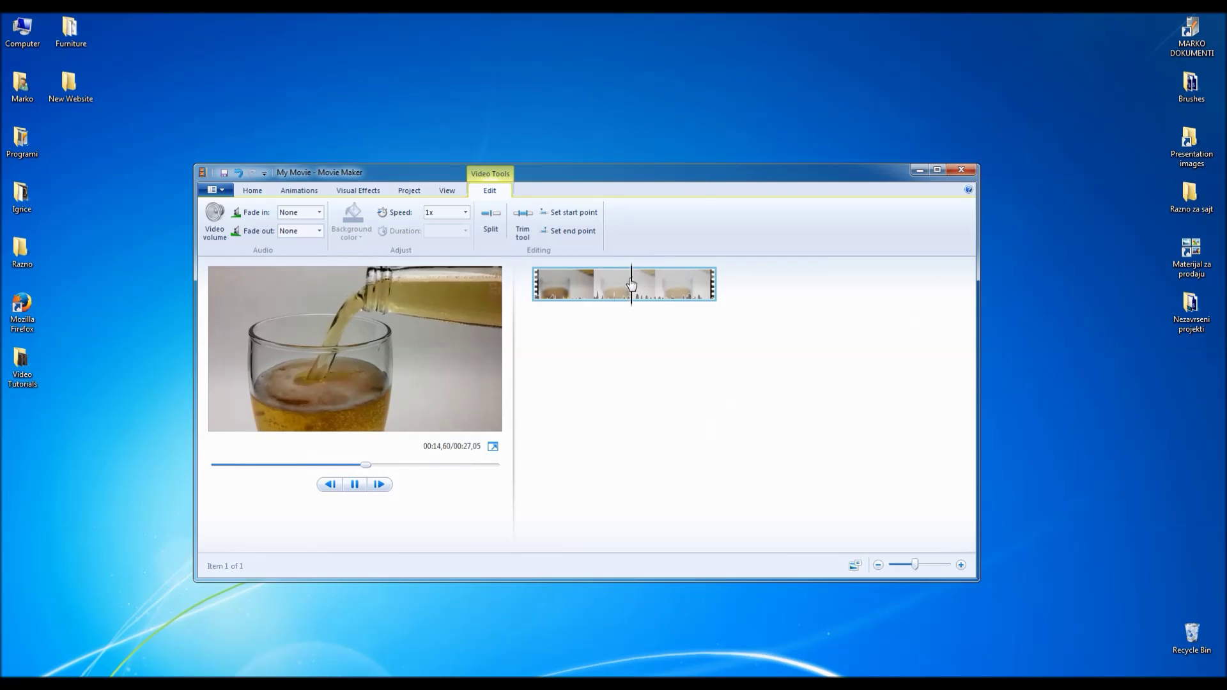
click(671, 281)
Split the beer clip at about 00:10,53 and delete the opening part.
click(355, 485)
drag(684, 287, 606, 294)
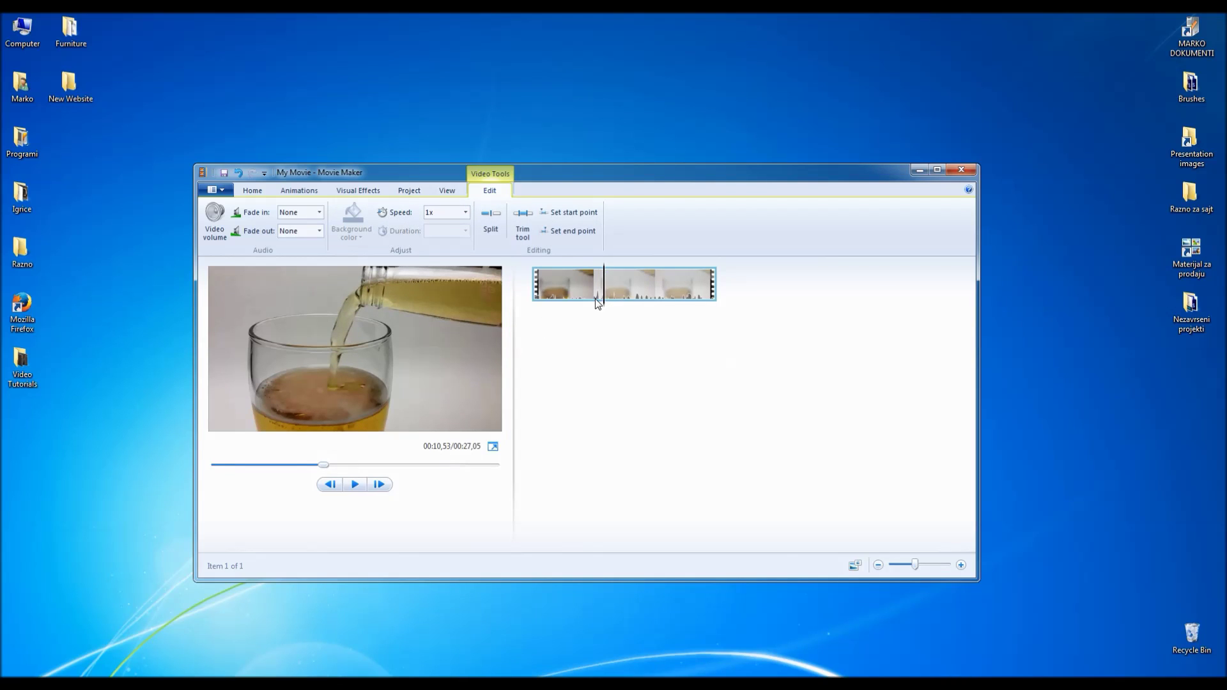
click(490, 219)
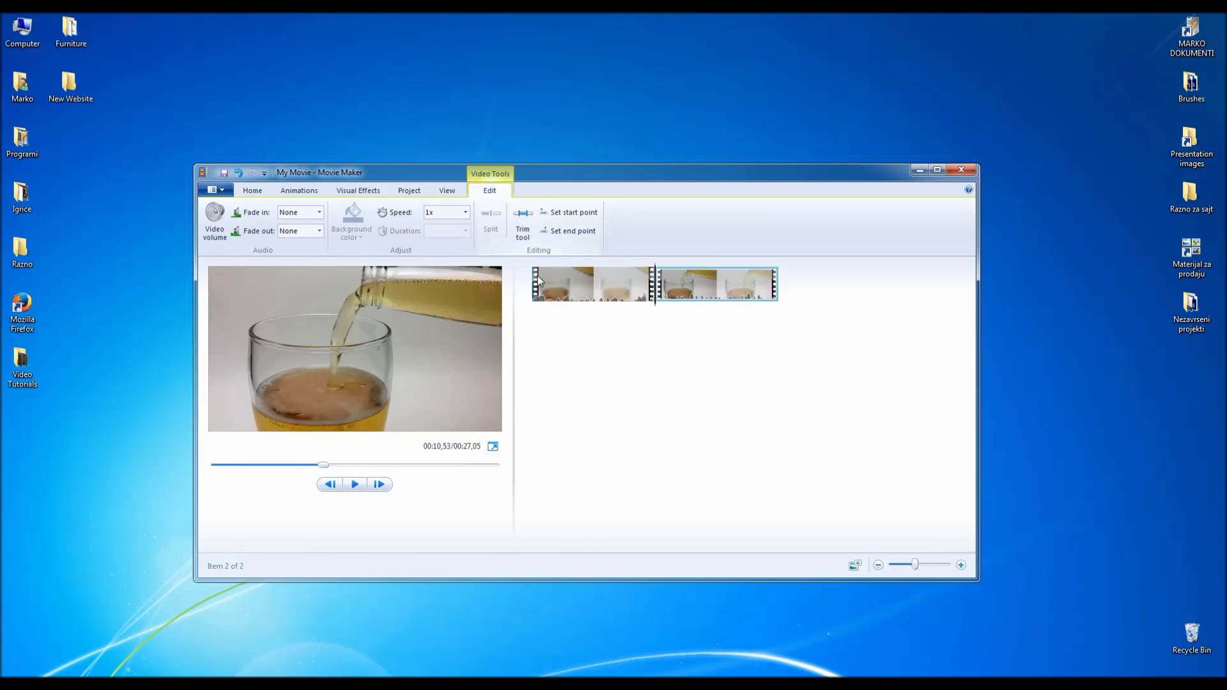
click(584, 285)
key(Delete)
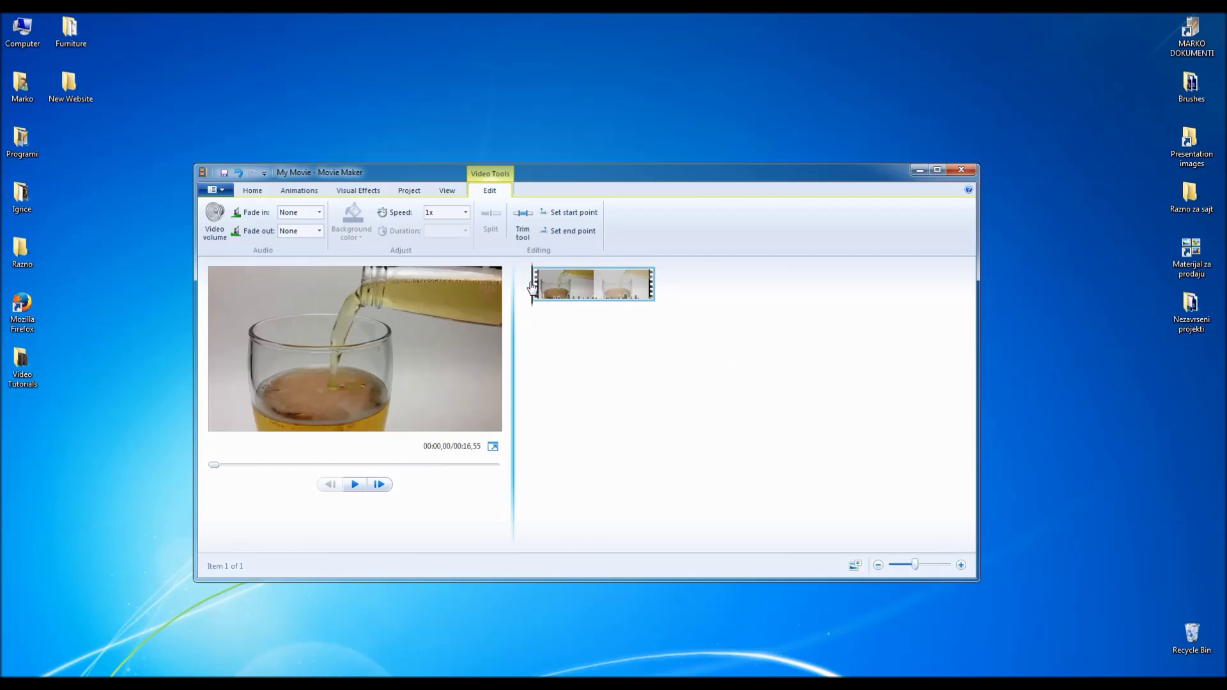
Scrub the trimmed clip and park the playhead near 00:01,13.
drag(537, 282, 589, 281)
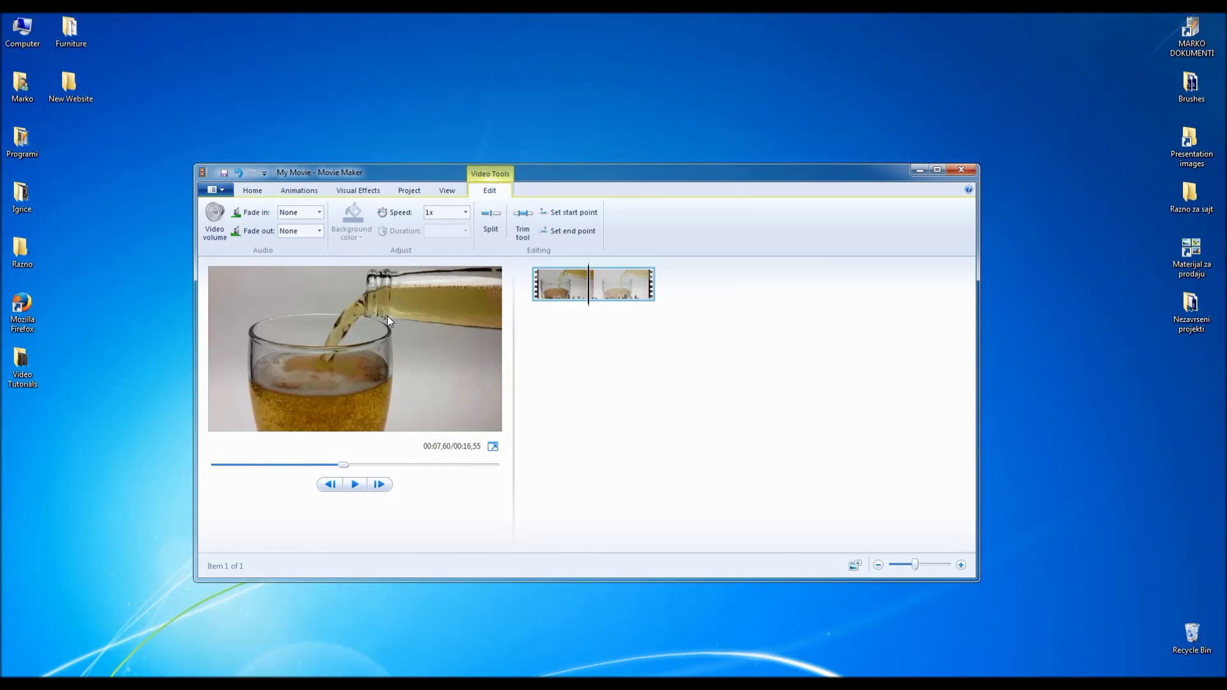
drag(596, 281, 538, 285)
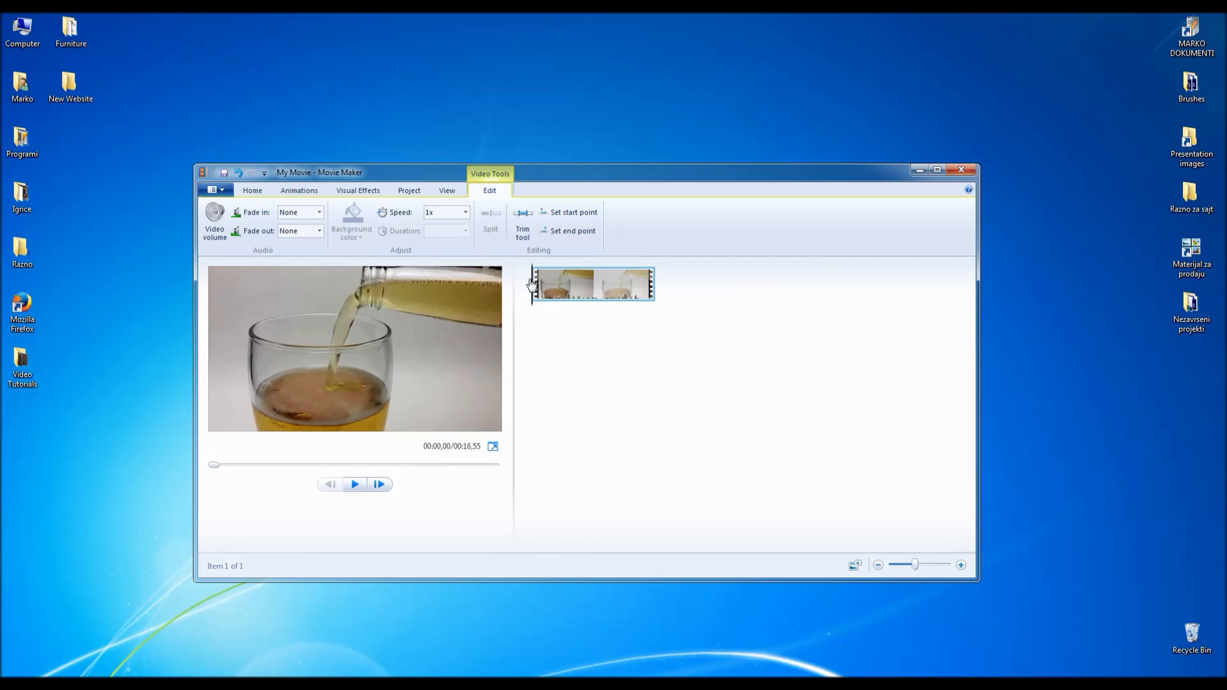
drag(538, 285, 543, 289)
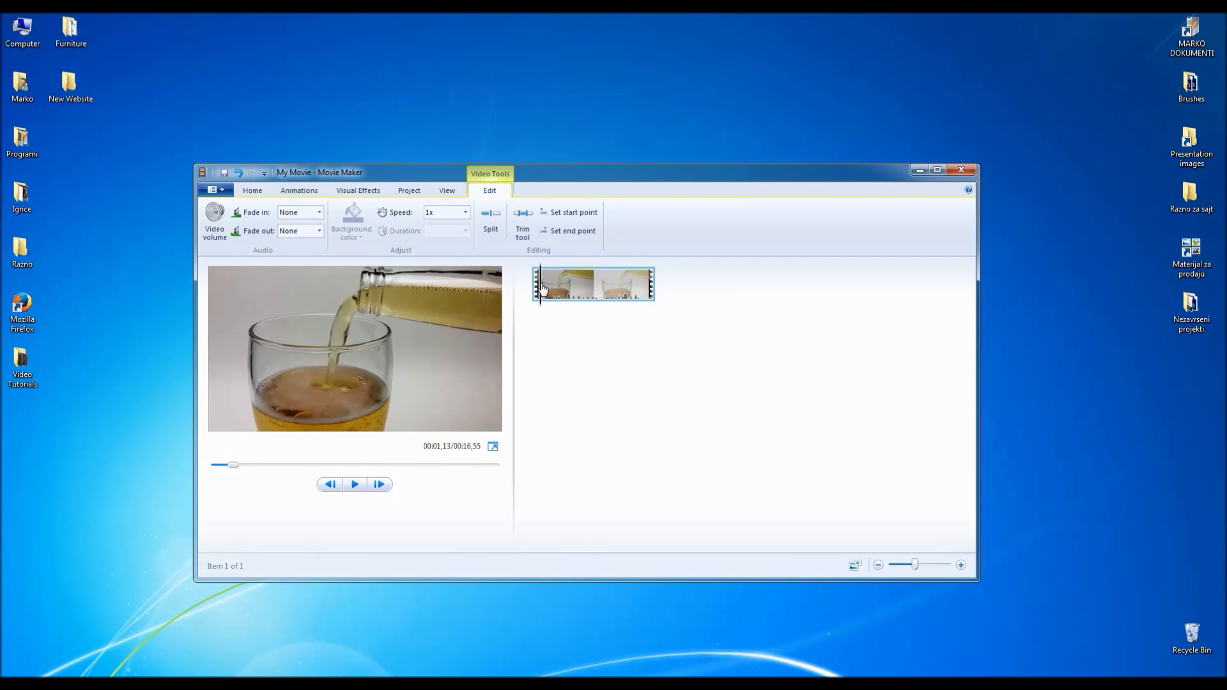
Split the clip at 00:01,13 and delete the second part.
click(490, 219)
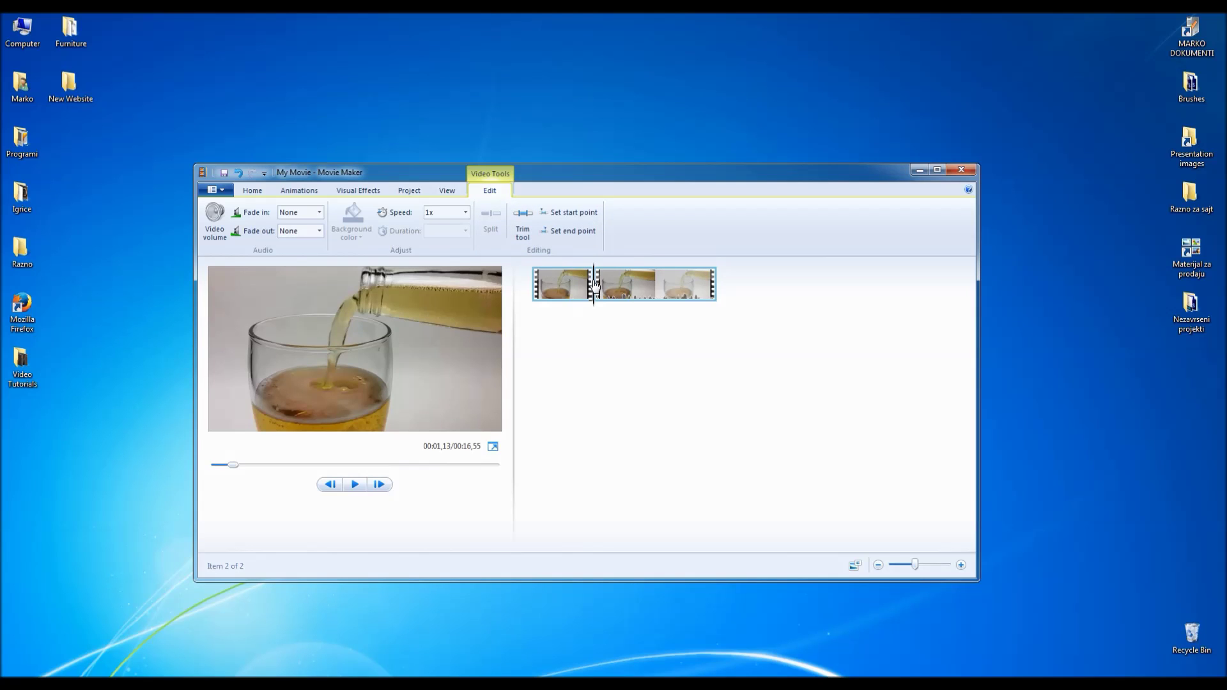
click(551, 286)
drag(557, 286, 595, 288)
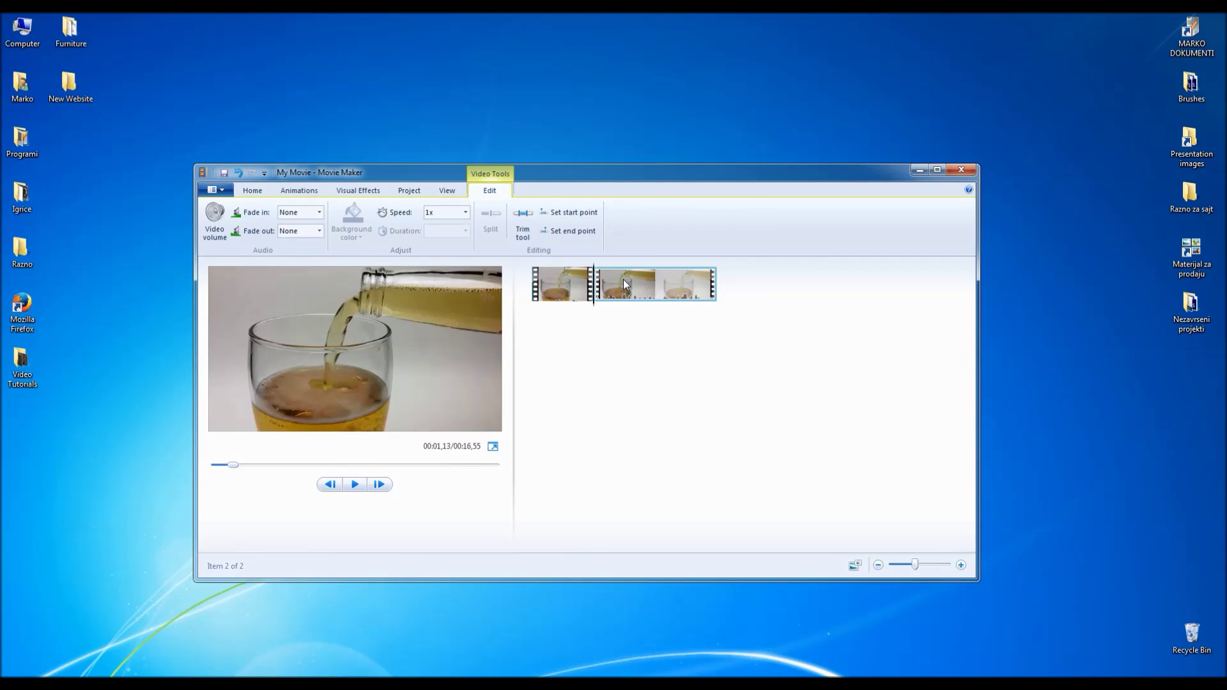
key(Delete)
Jump between the start and end of the 1.10-second clip to check it.
click(527, 287)
click(603, 288)
click(524, 290)
click(602, 295)
click(526, 296)
click(605, 296)
click(224, 193)
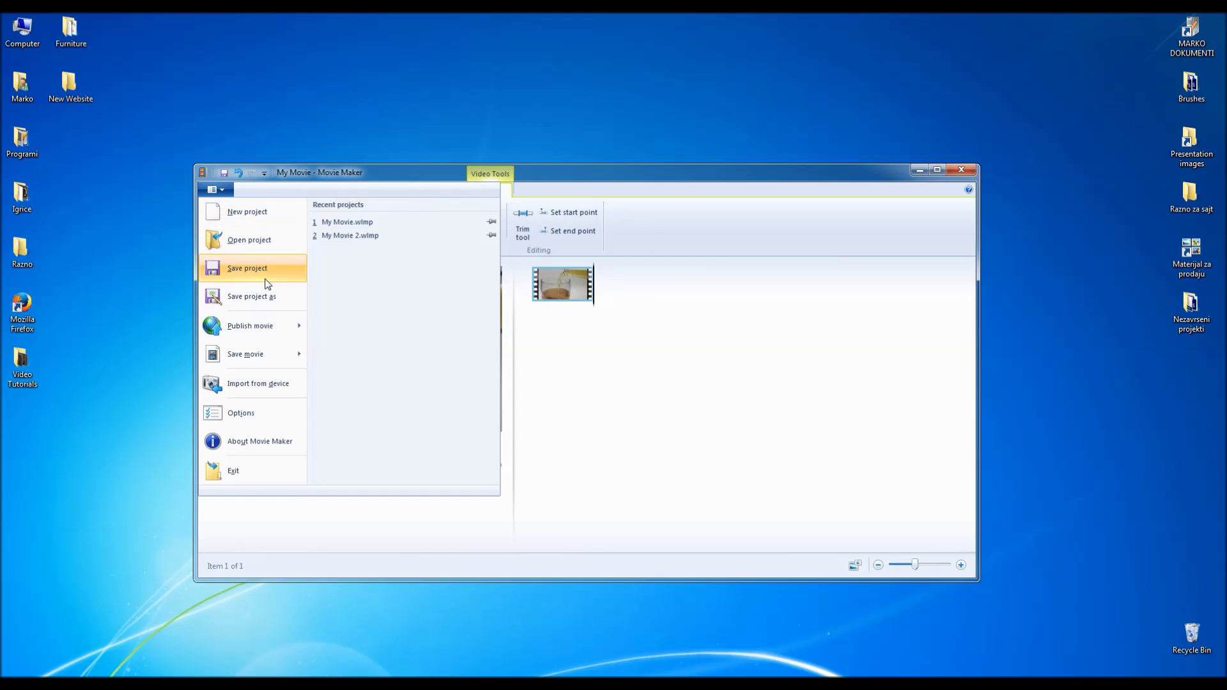
Save the clip for high-definition display as My Movie.mp4 on the Desktop, then minimize Movie Maker.
mouse_move(279, 352)
click(351, 354)
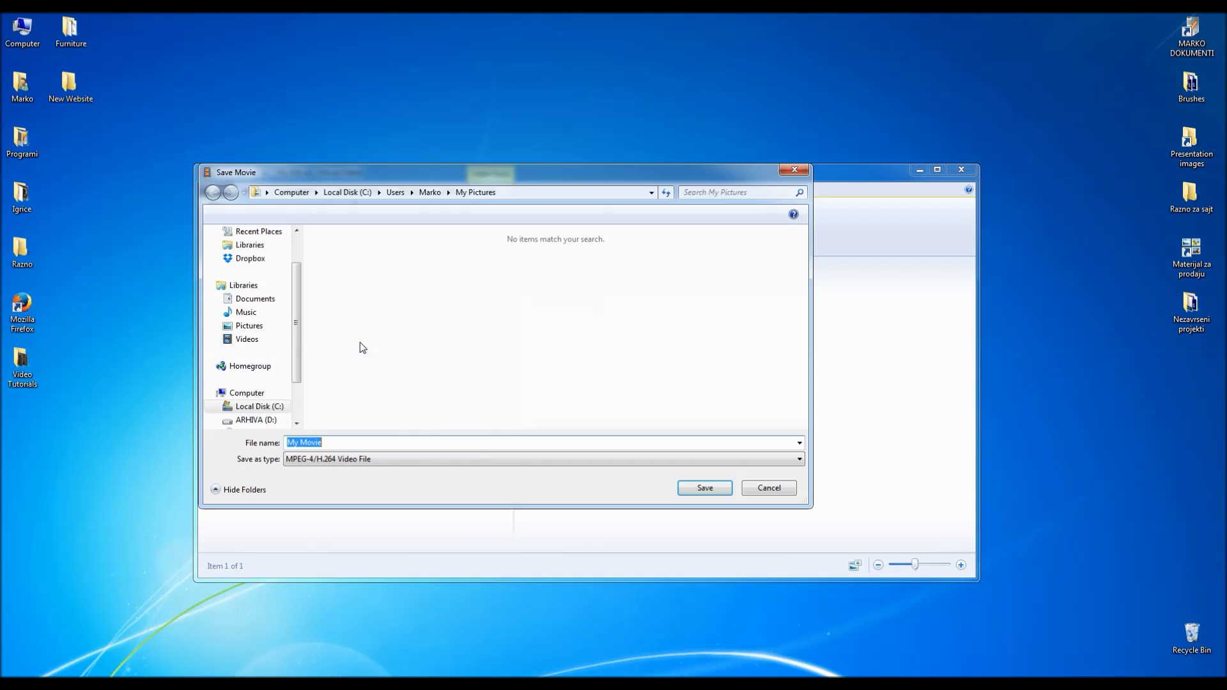
scroll(302, 302, up, 2)
click(250, 251)
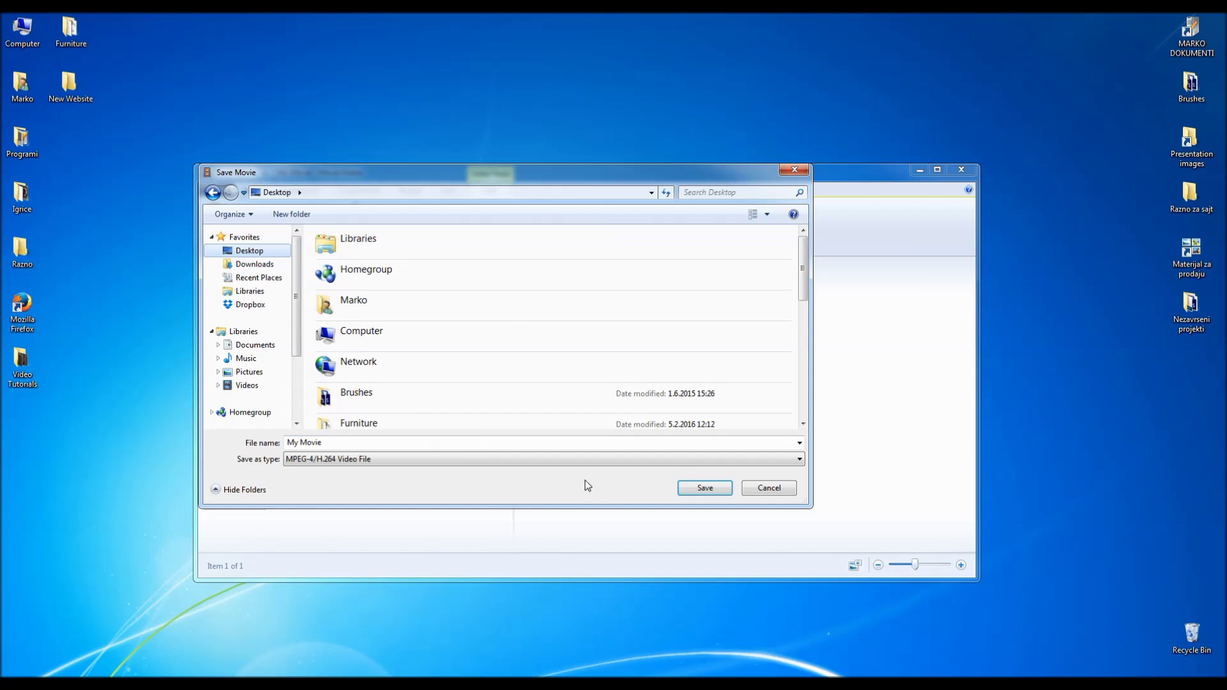
click(706, 489)
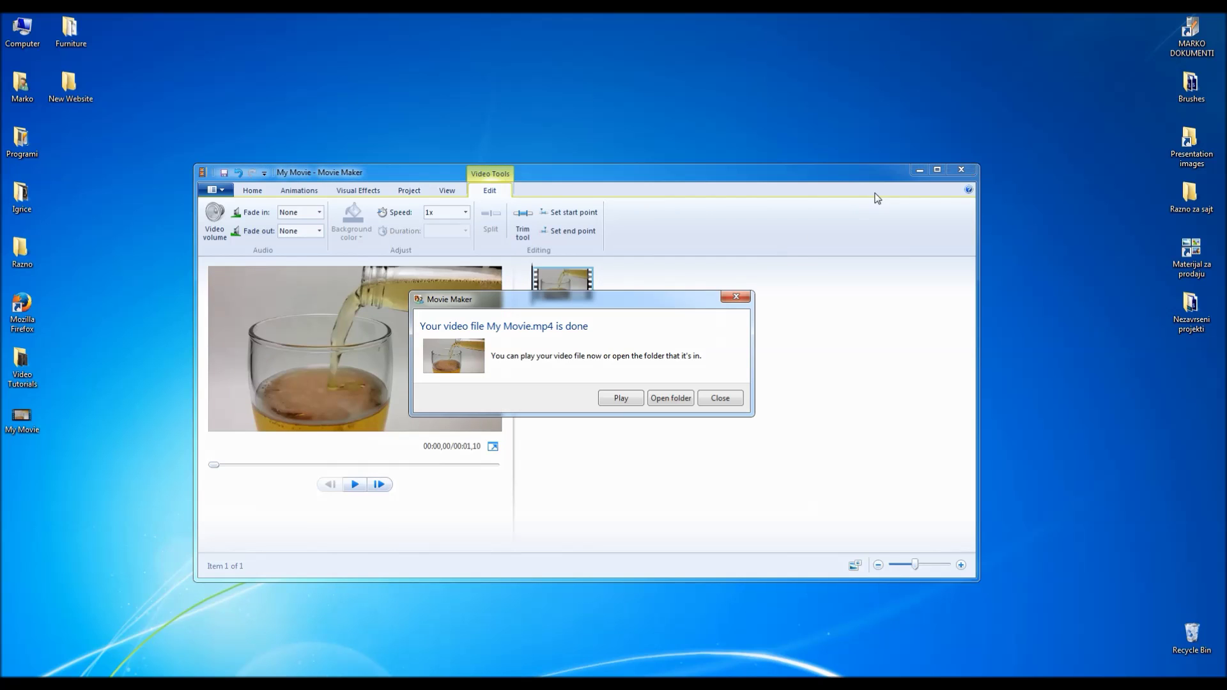
click(720, 399)
click(919, 171)
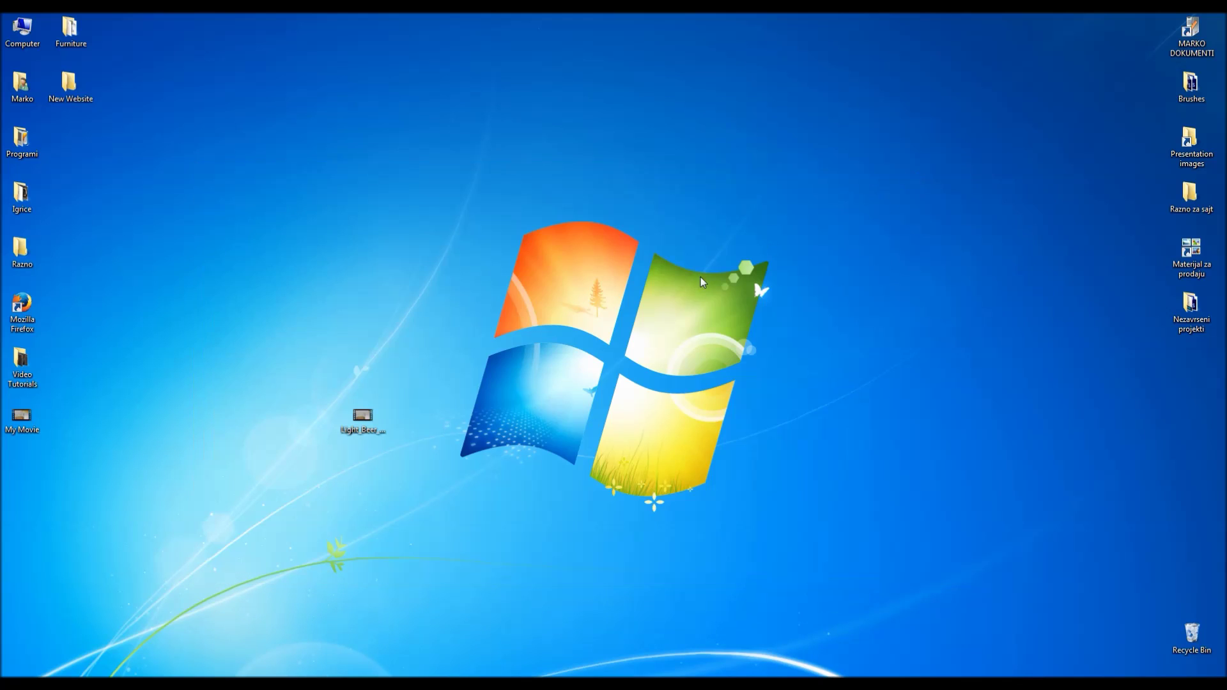
click(31, 428)
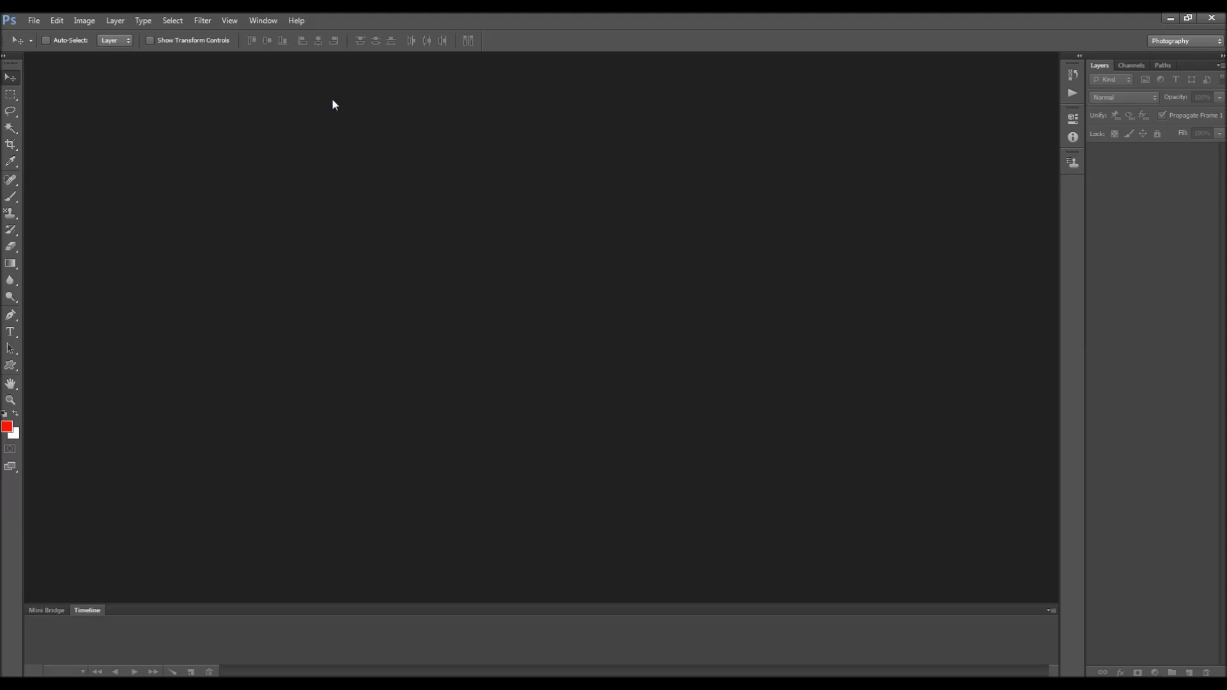
Show the Actions panel and collapse the Default Actions set.
click(257, 23)
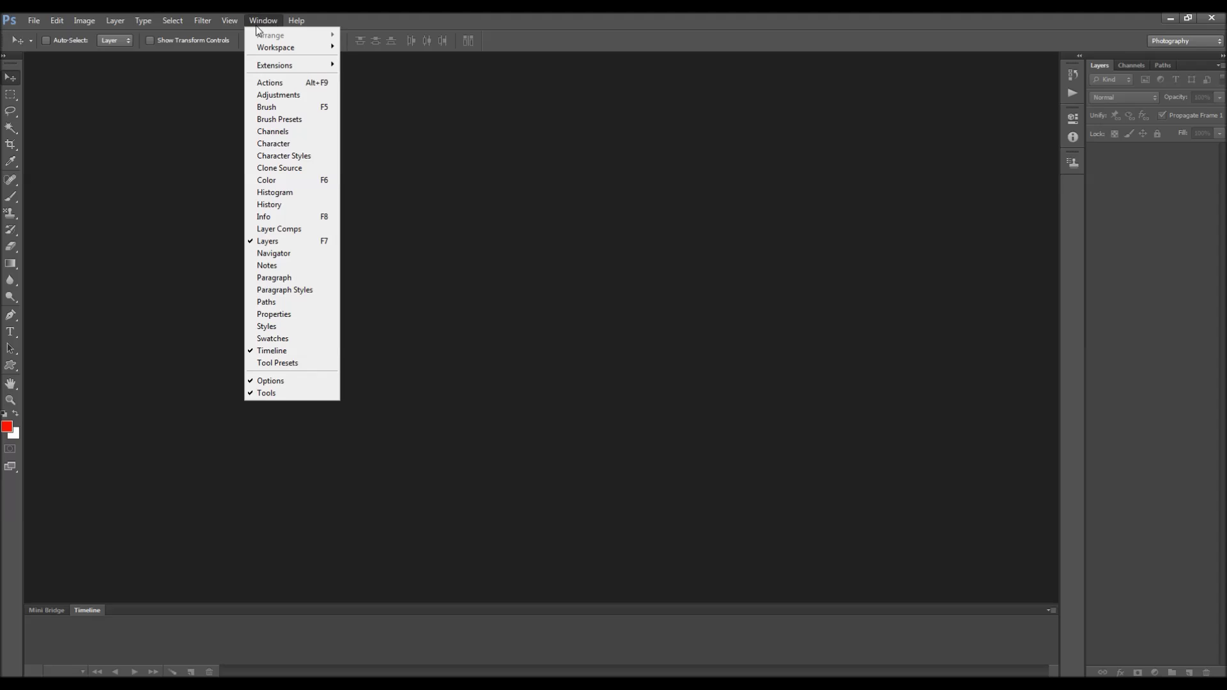
click(298, 80)
scroll(1010, 117, up, 5)
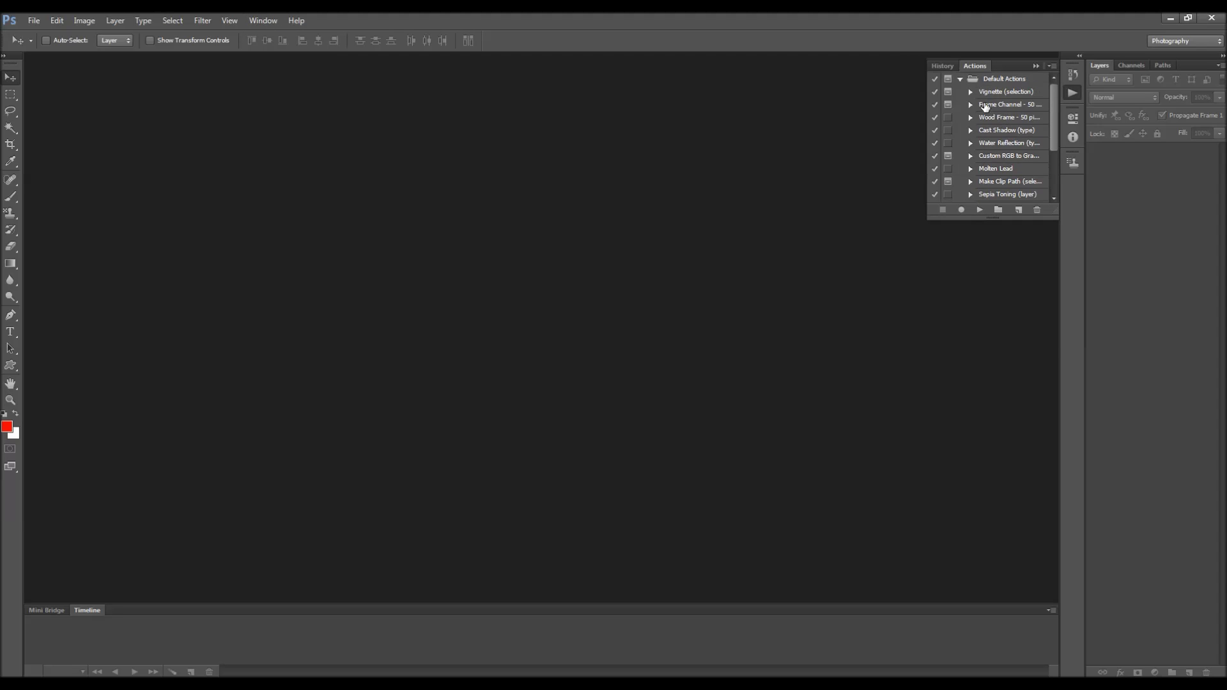
click(961, 79)
Load Cinemagraph.atn into the Actions panel and expand the Cinemagraph set.
click(1052, 67)
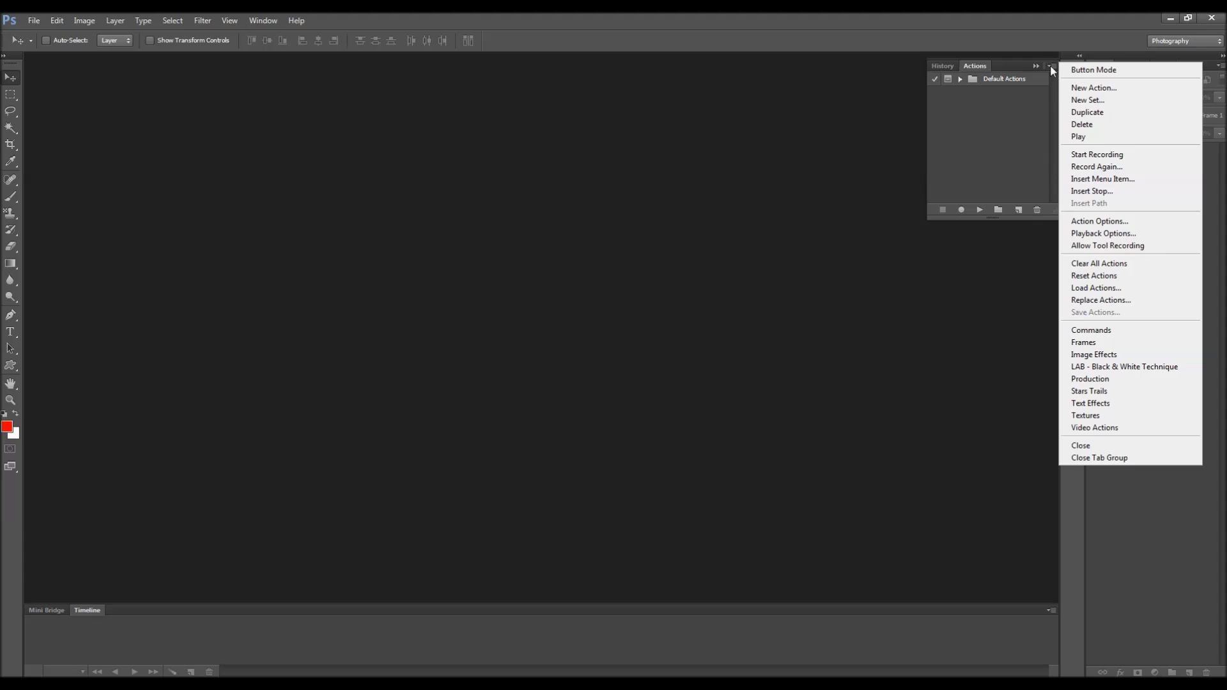
click(1091, 283)
click(543, 150)
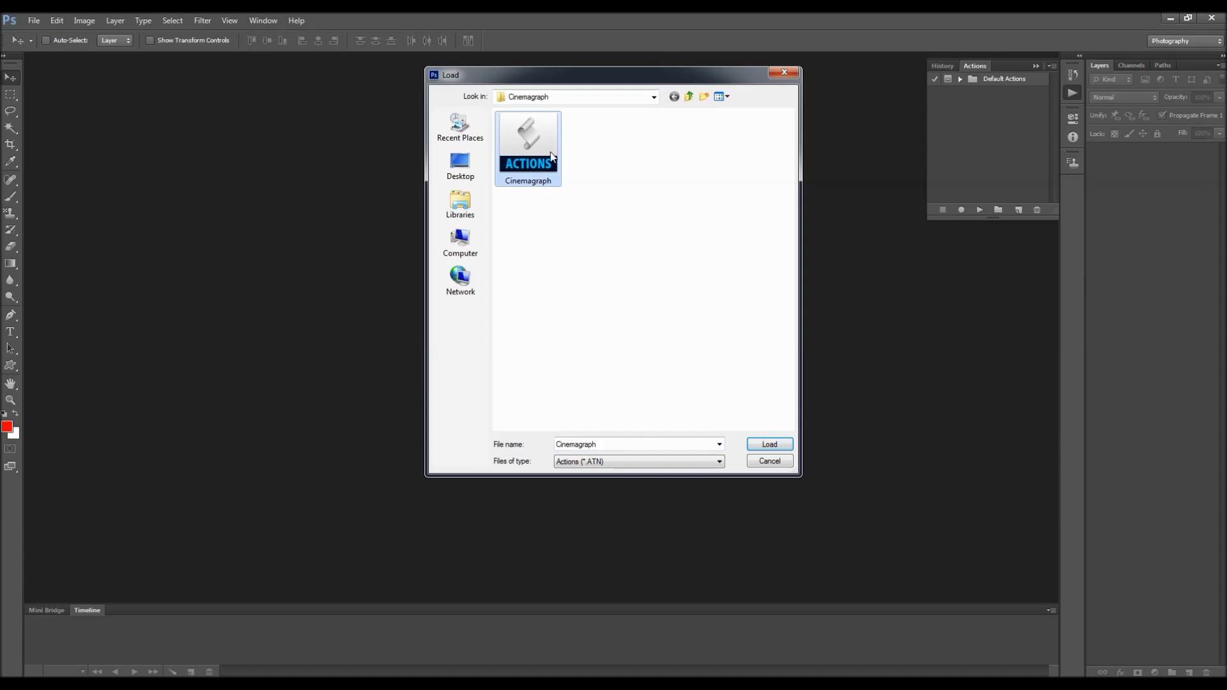
click(770, 444)
click(961, 93)
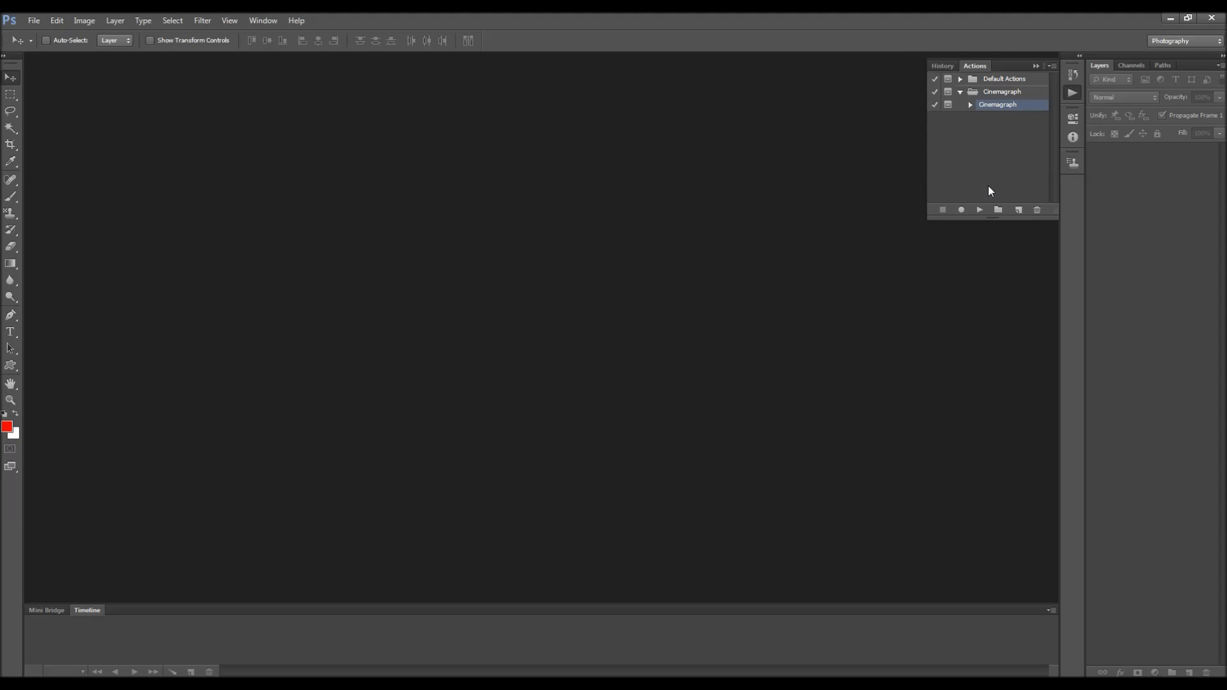
click(981, 210)
Choose My Movie from the Desktop in the Open dialog for import as layers.
click(464, 168)
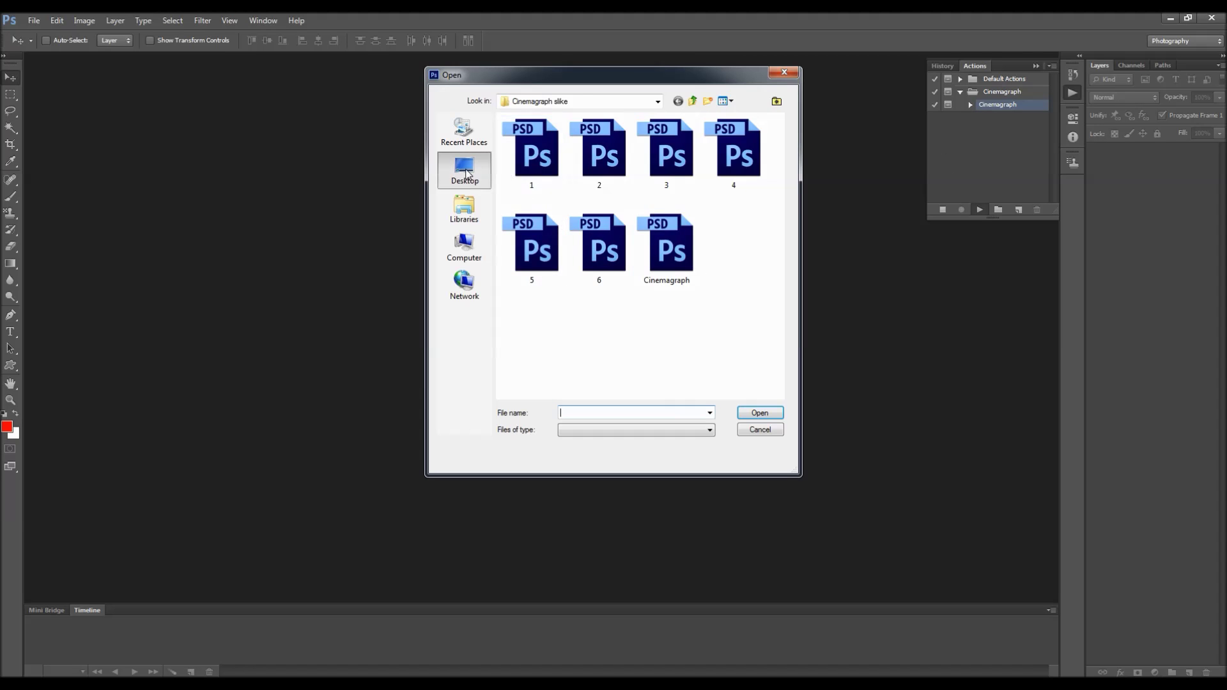
drag(772, 181, 776, 168)
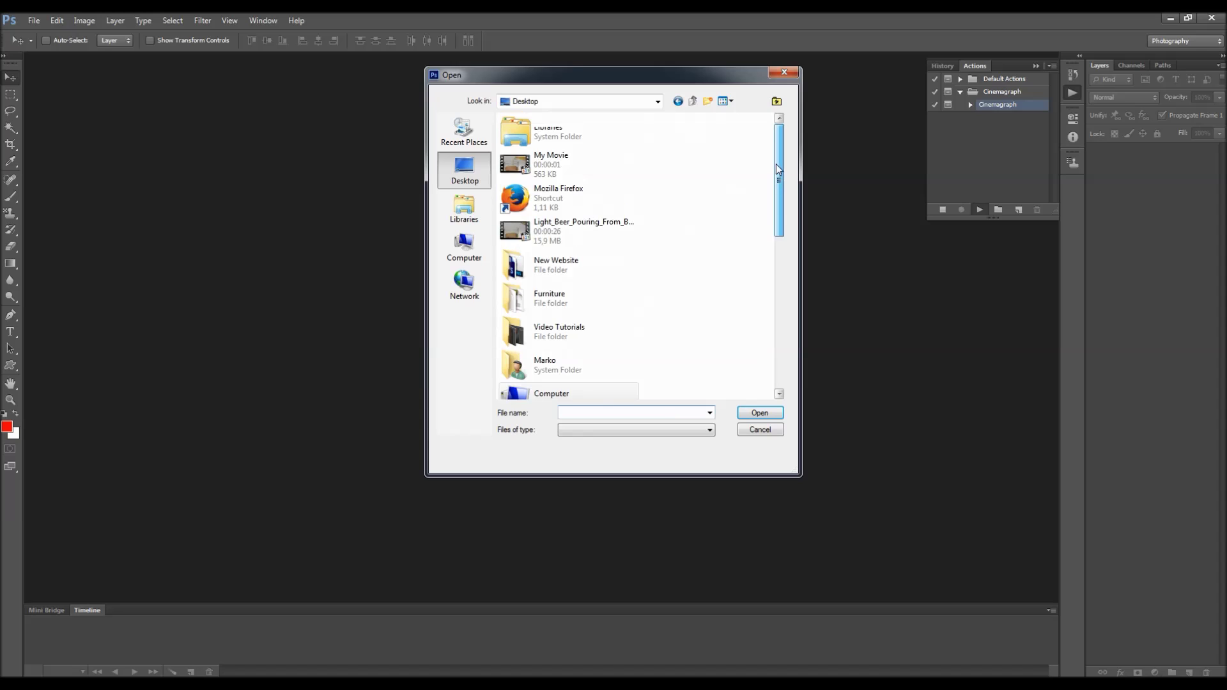
click(554, 162)
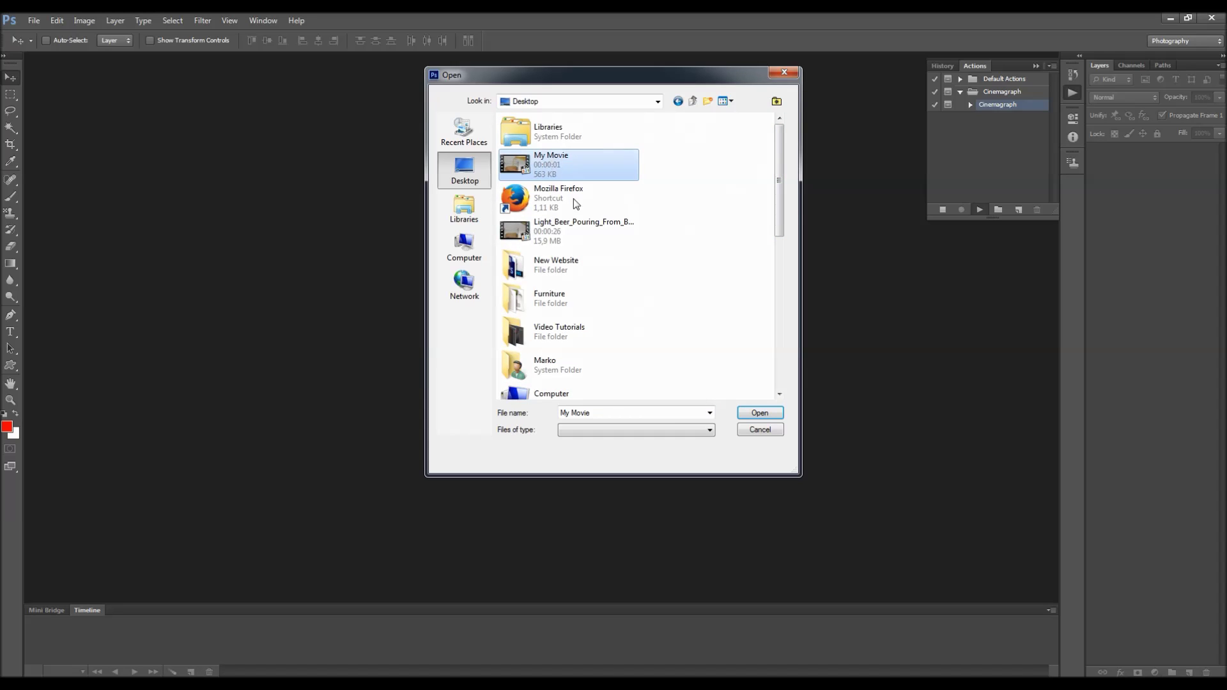
click(759, 413)
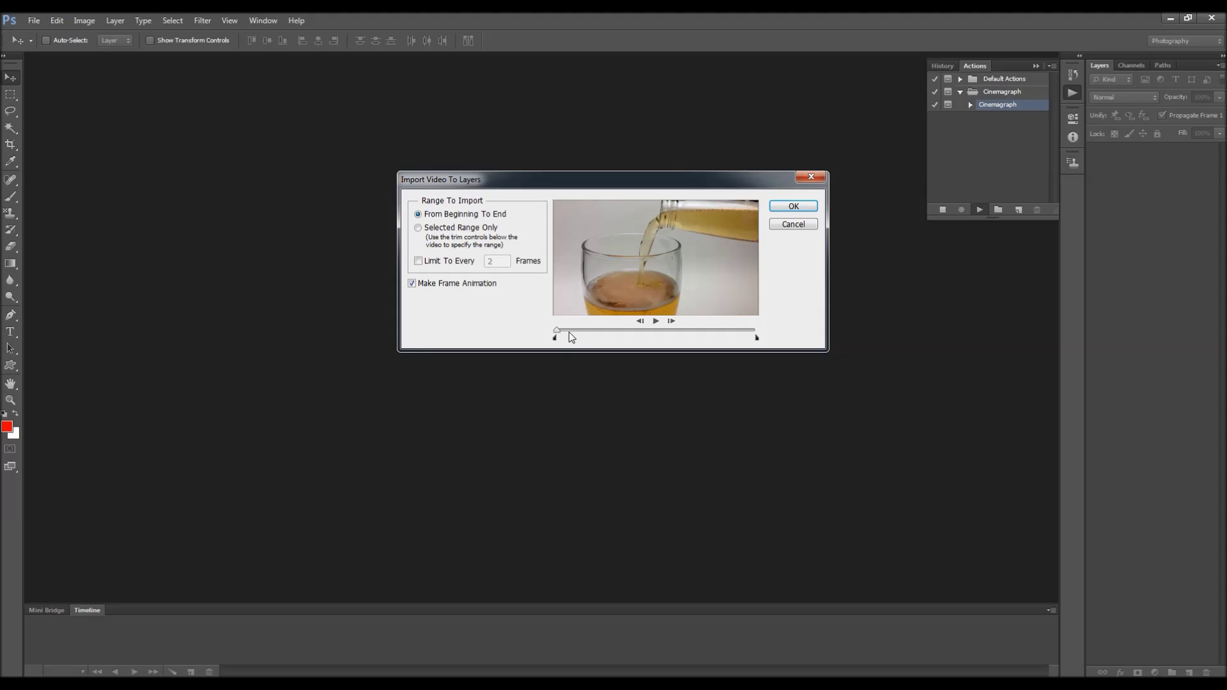
Import a Selected Range Only of My Movie as frame layers, trimming the start slightly.
click(476, 228)
mouse_move(557, 331)
mouse_down()
mouse_move(600, 332)
mouse_move(553, 333)
mouse_up()
click(793, 206)
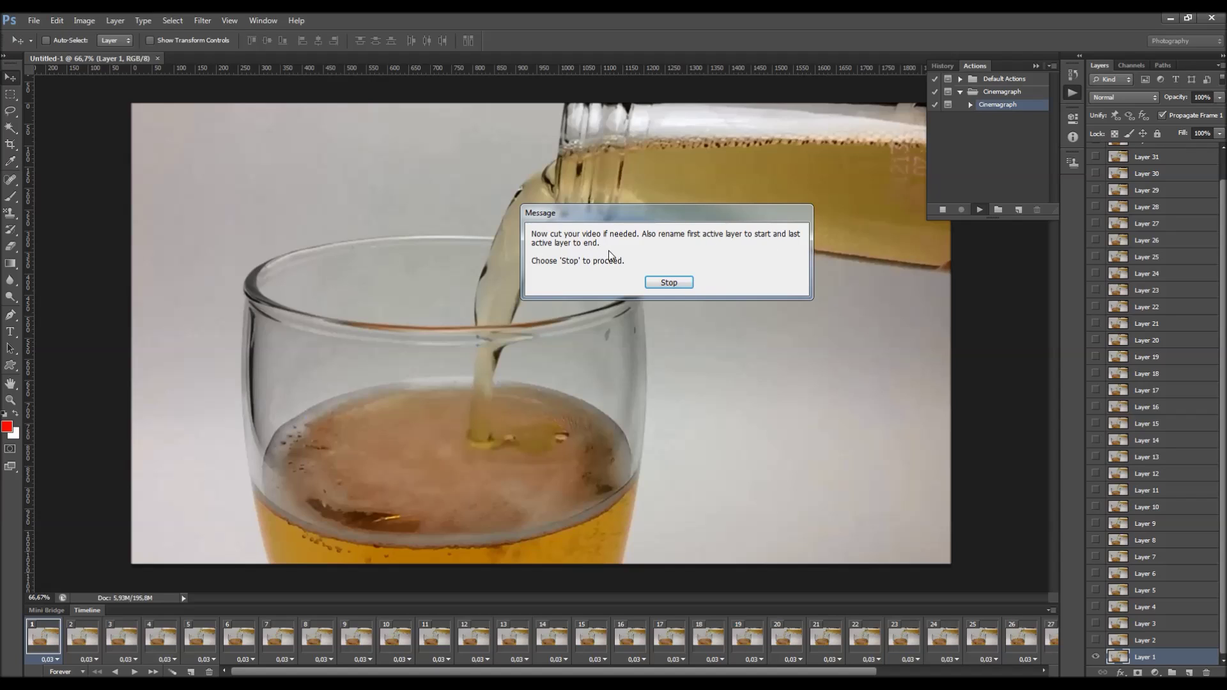
Stop the action's trim prompt and review Timeline frames 33 back to 19.
click(670, 284)
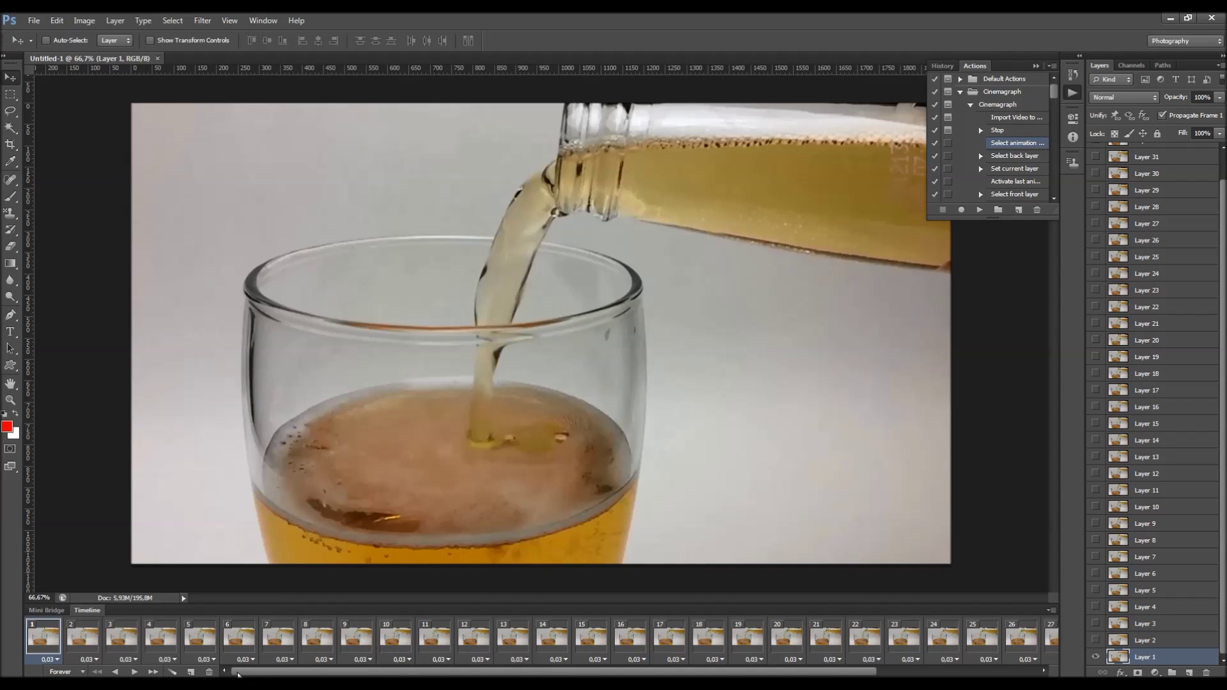
drag(236, 672, 396, 671)
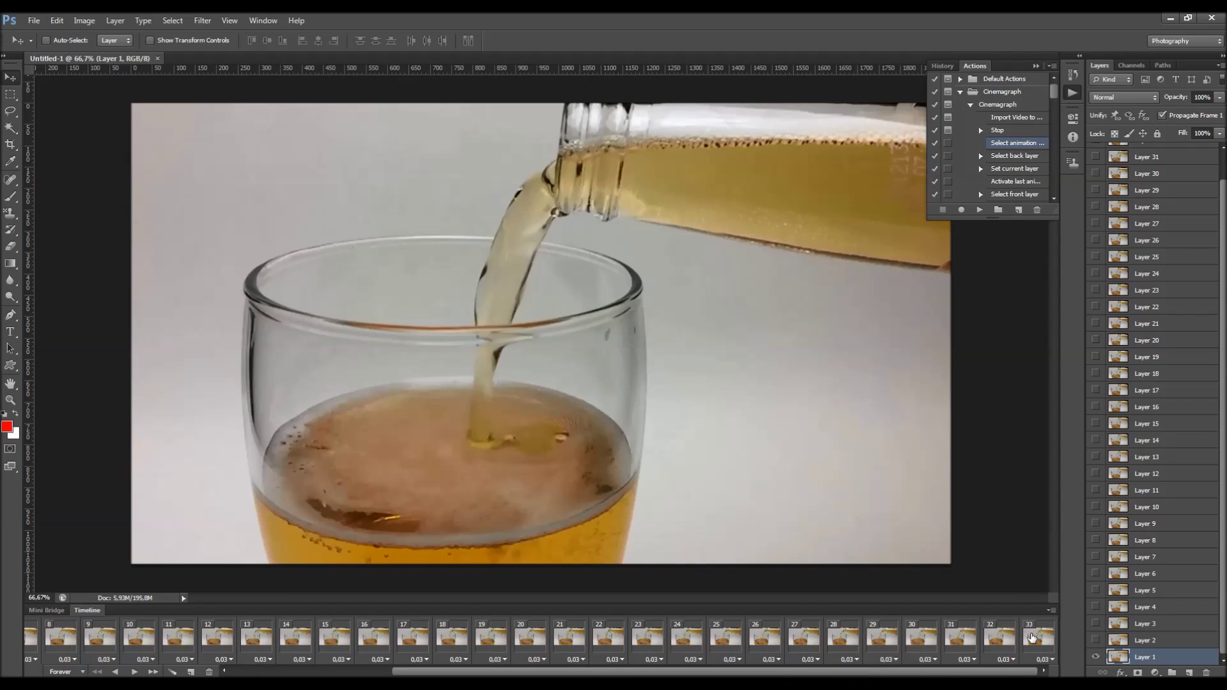
click(1033, 637)
click(961, 637)
click(882, 638)
click(726, 637)
click(654, 644)
click(569, 638)
click(491, 638)
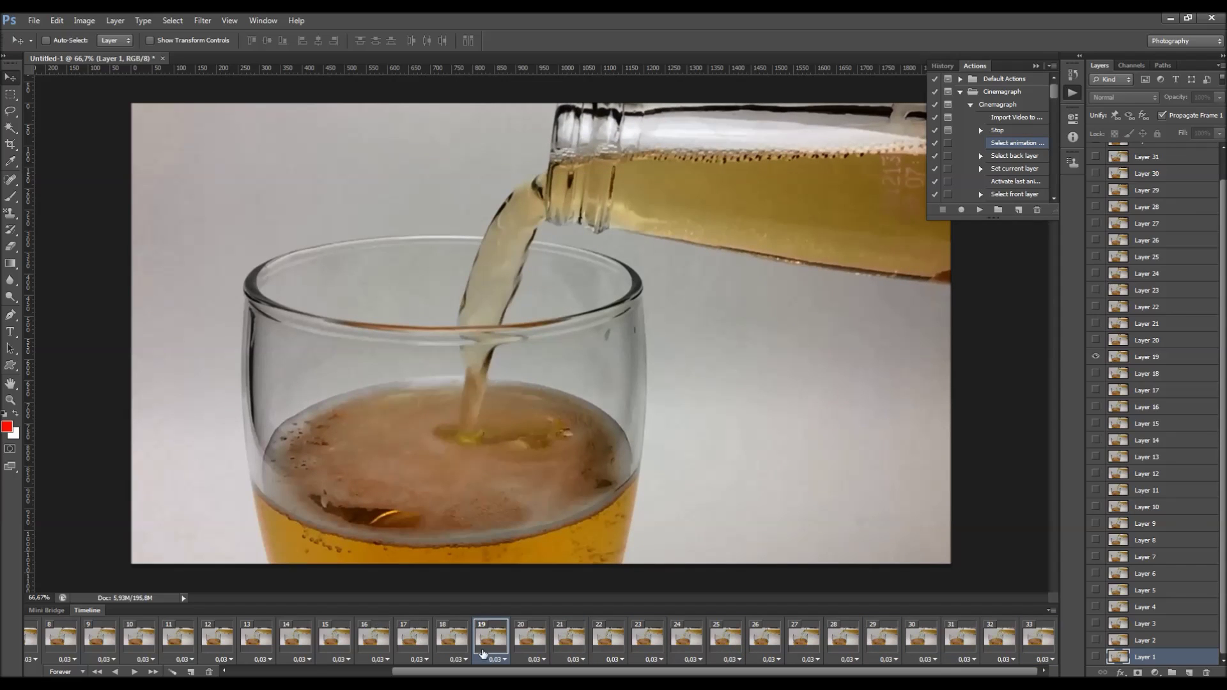
drag(512, 672, 334, 674)
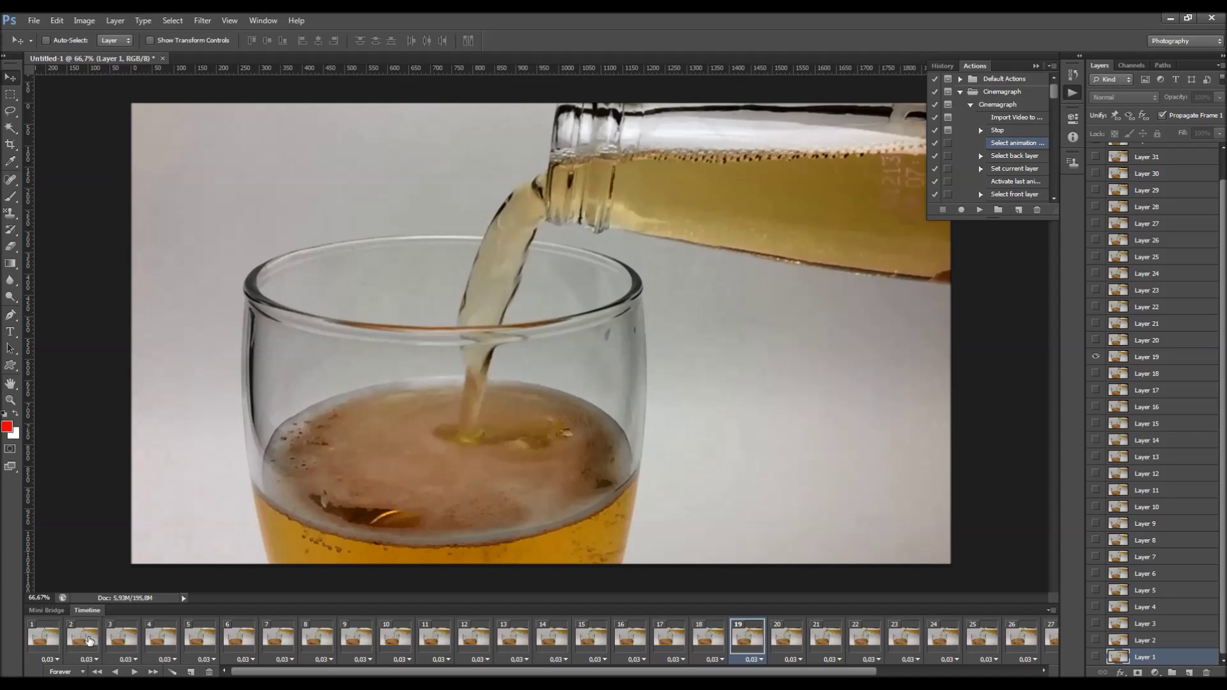
Compare the first frame with frame 20, then rename the bottom layer to 'start'.
click(50, 639)
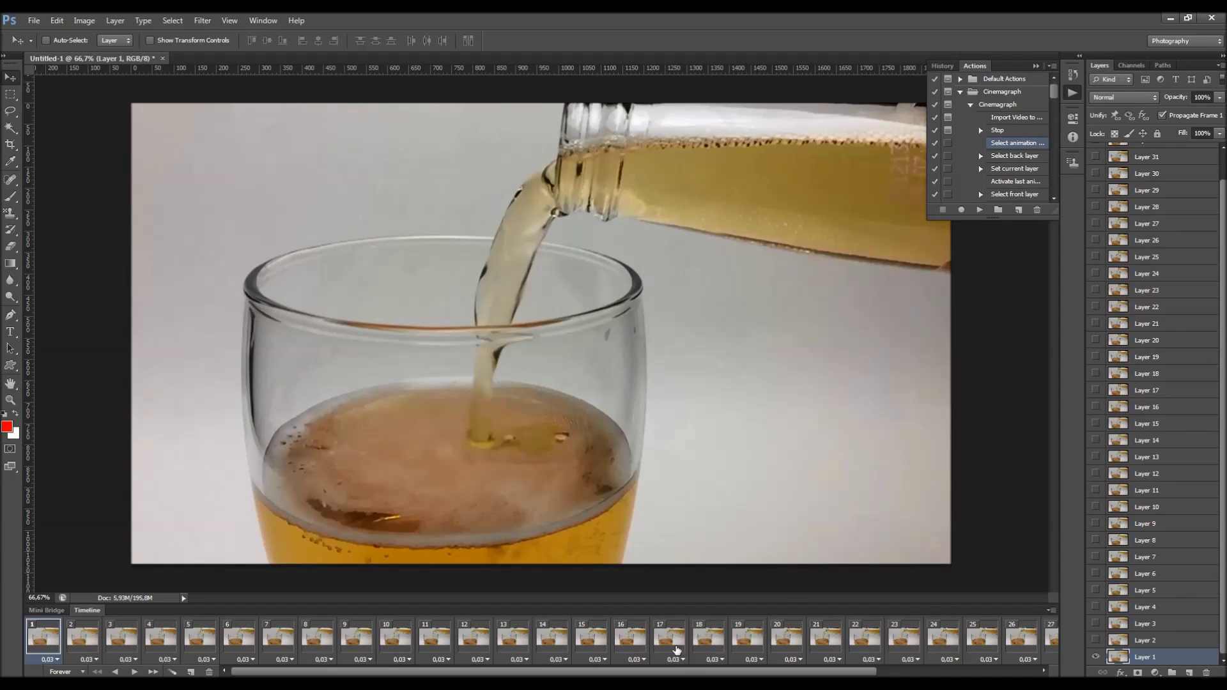
click(788, 640)
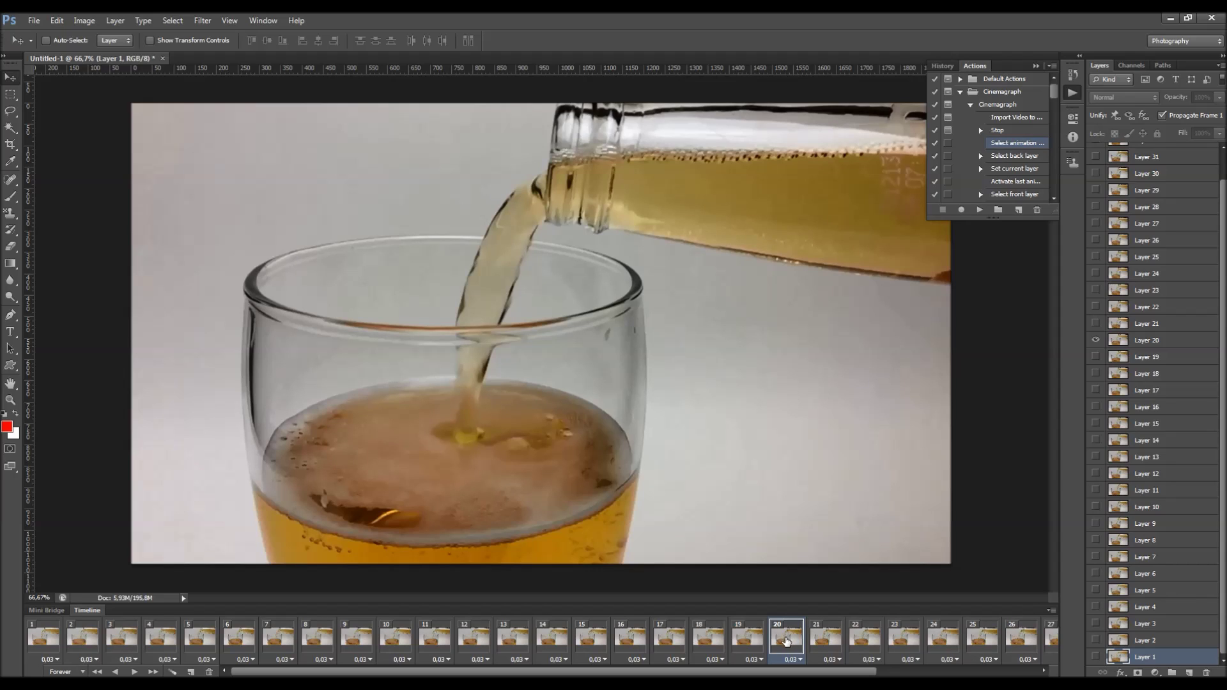
drag(825, 671, 934, 663)
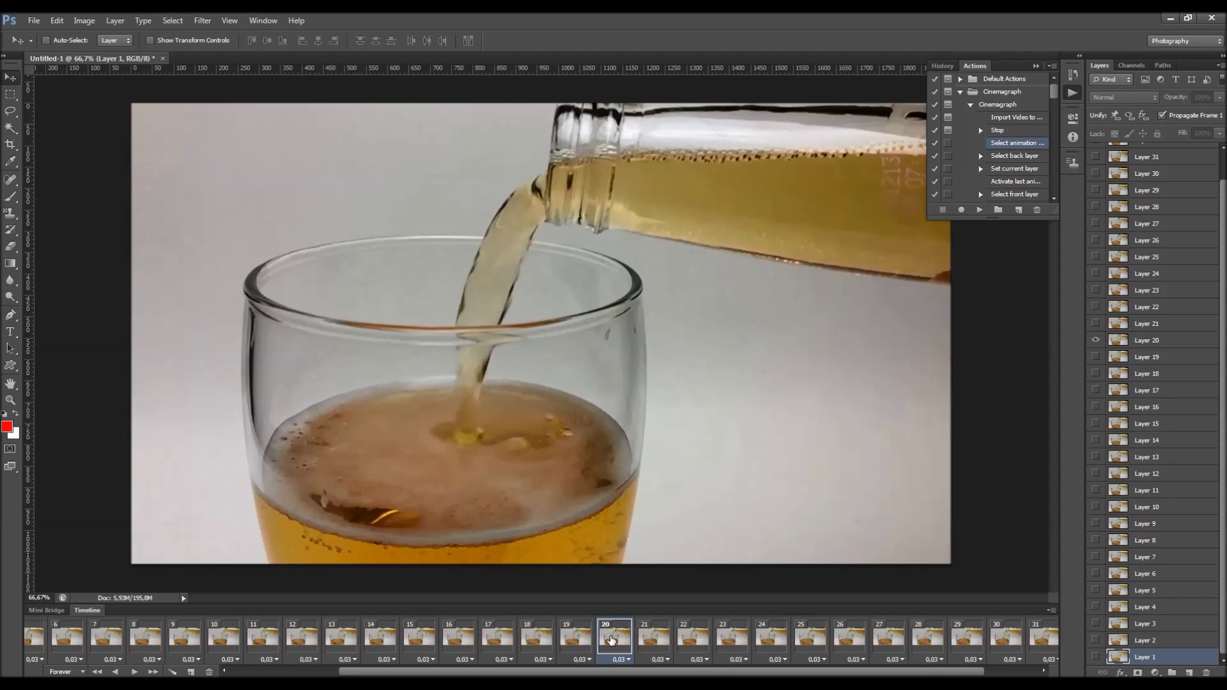
drag(558, 672, 451, 671)
click(44, 636)
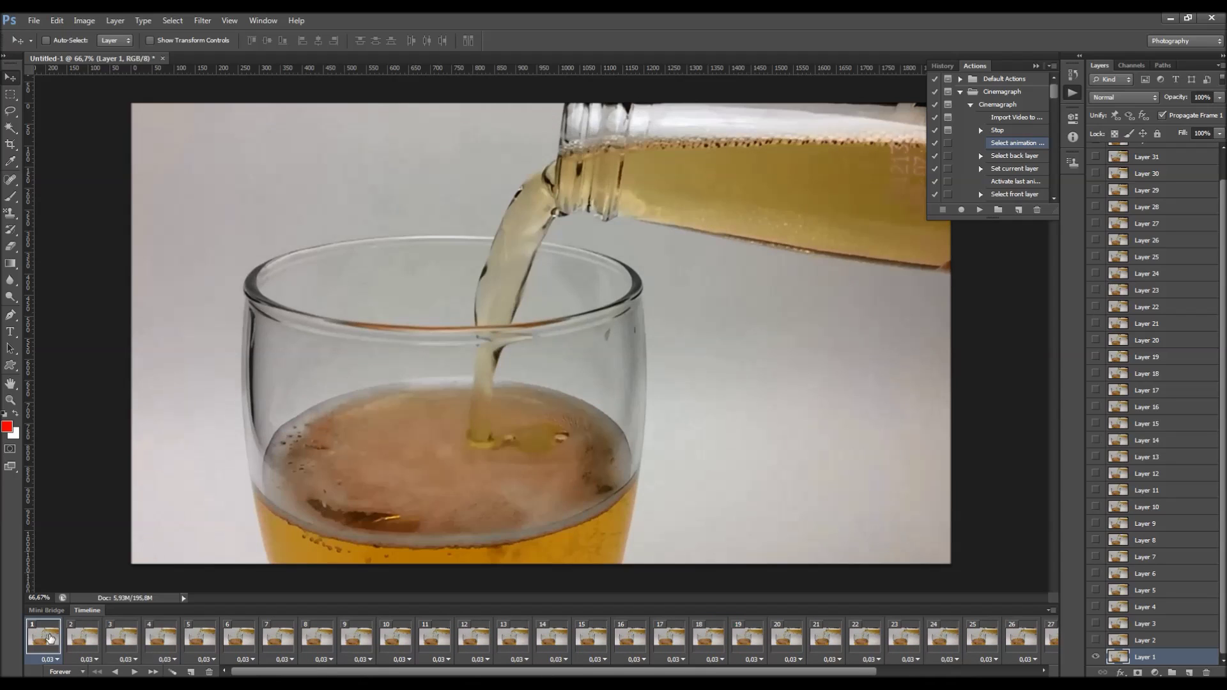
double_click(1146, 658)
text(start)
key(Return)
Check frame 8's layers, then return to frame 1 with only the start layer selected.
click(311, 647)
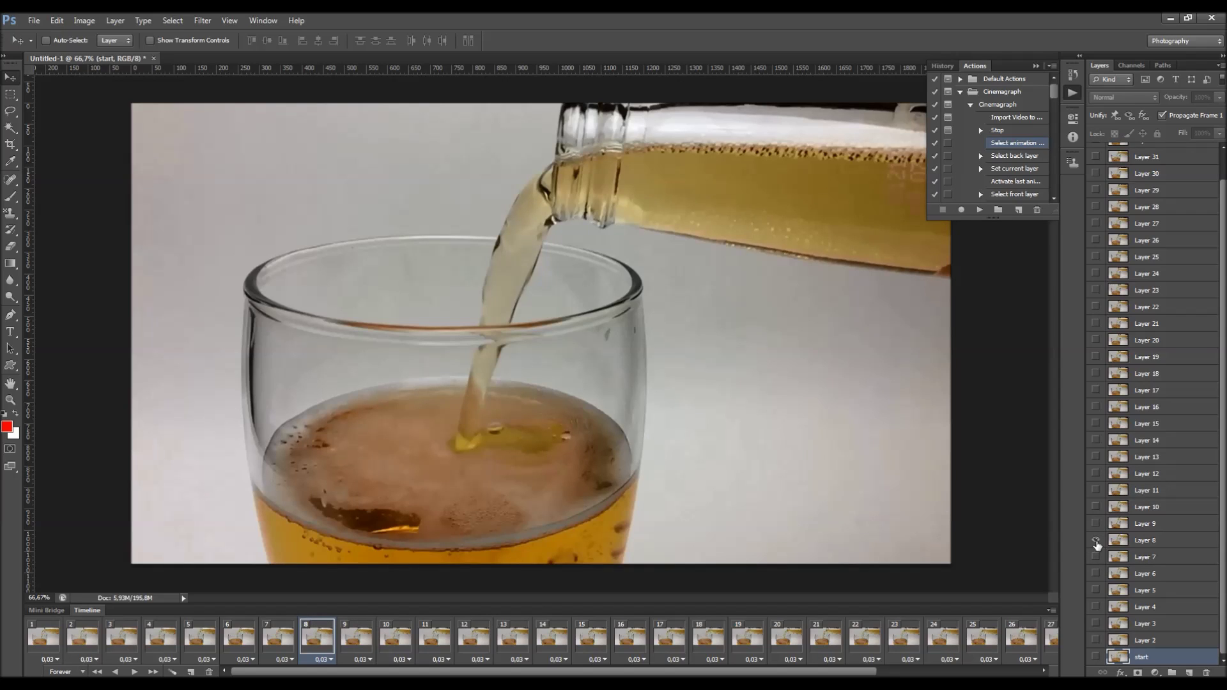
click(1126, 542)
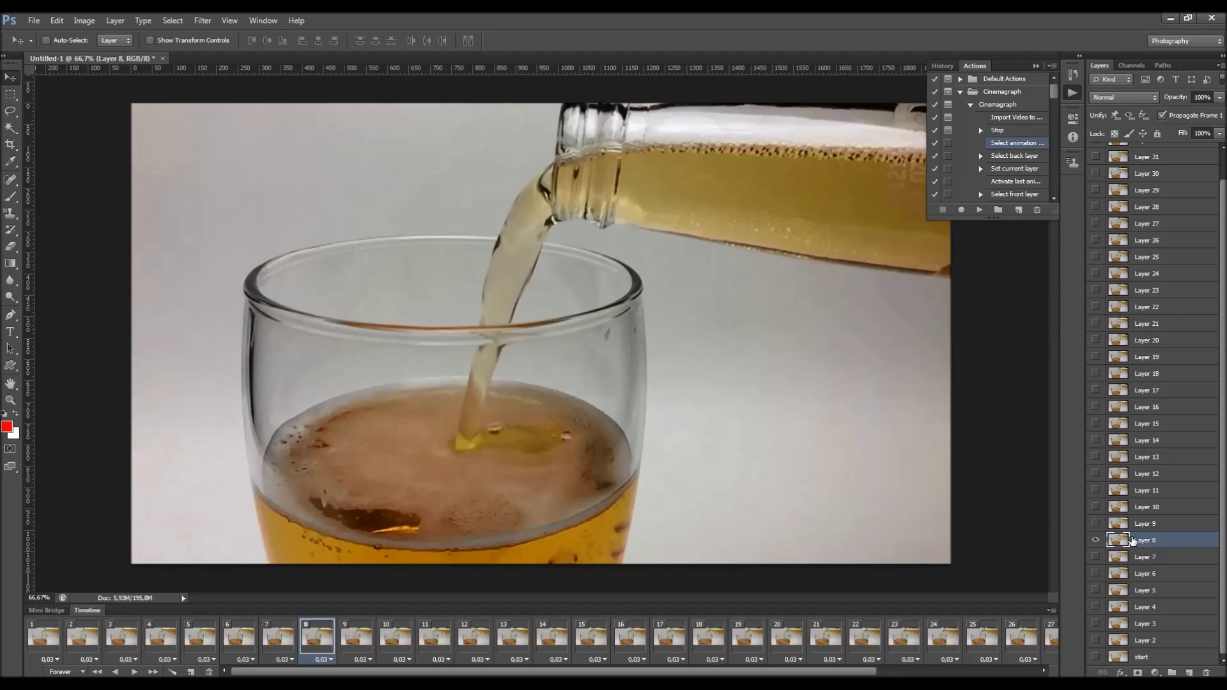
click(1162, 560)
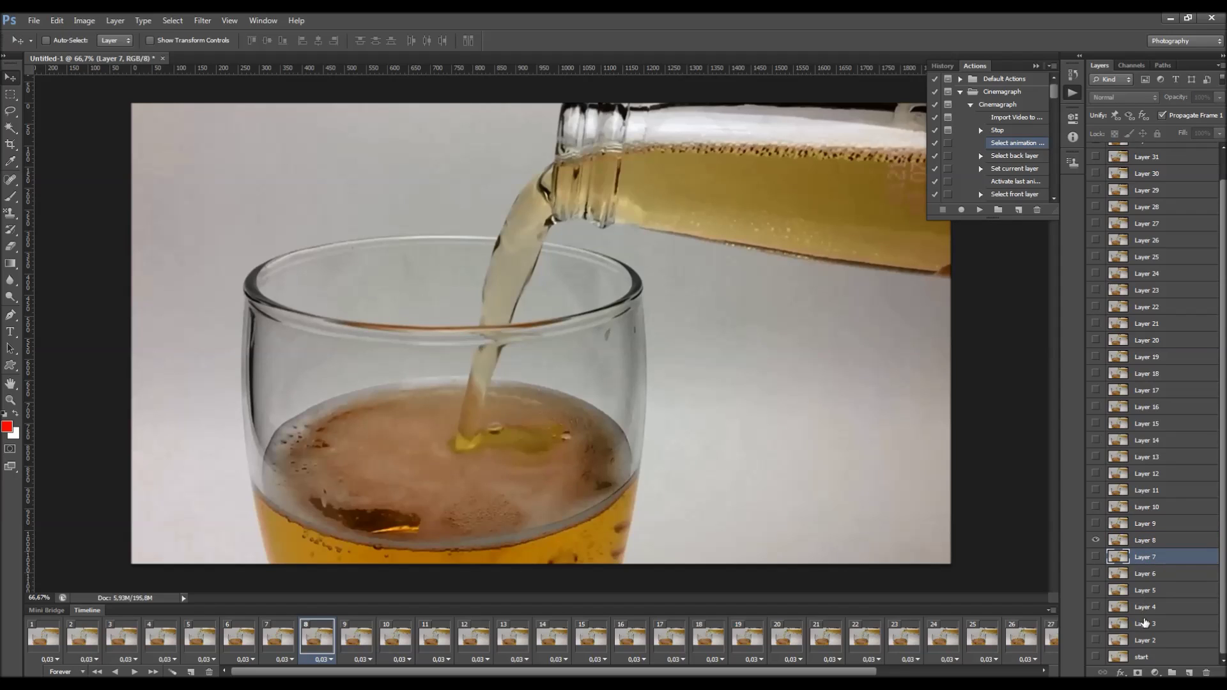
shift+click(1150, 658)
right_click(1151, 658)
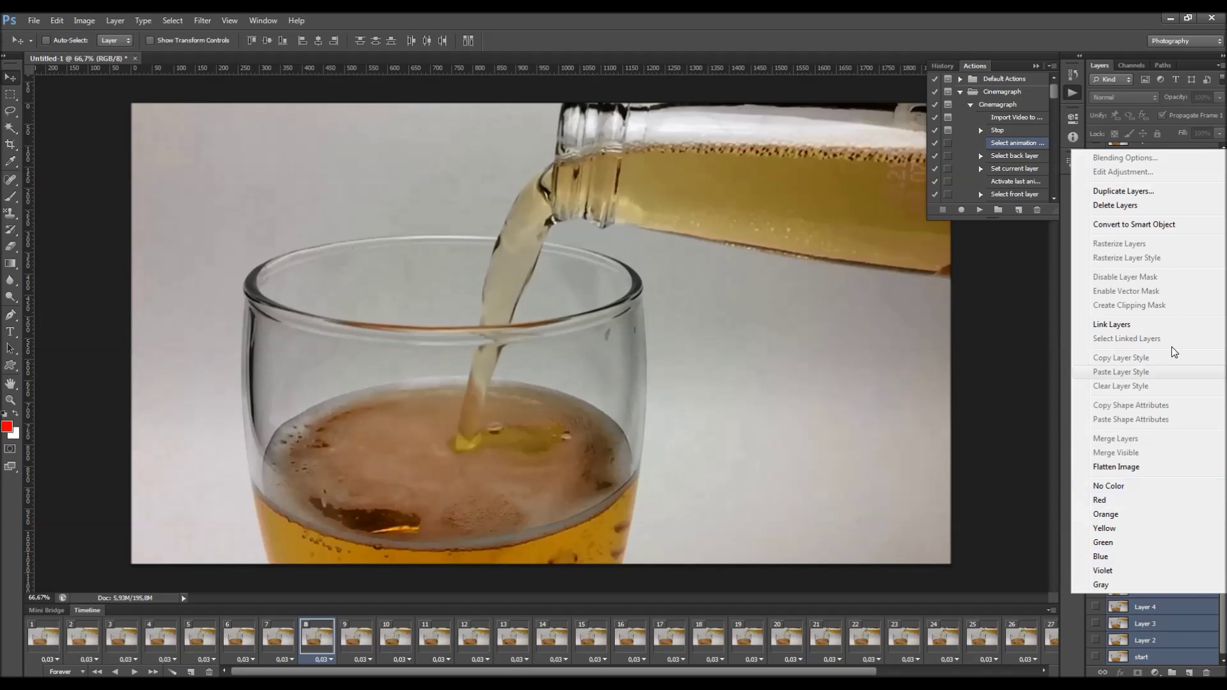
key(Escape)
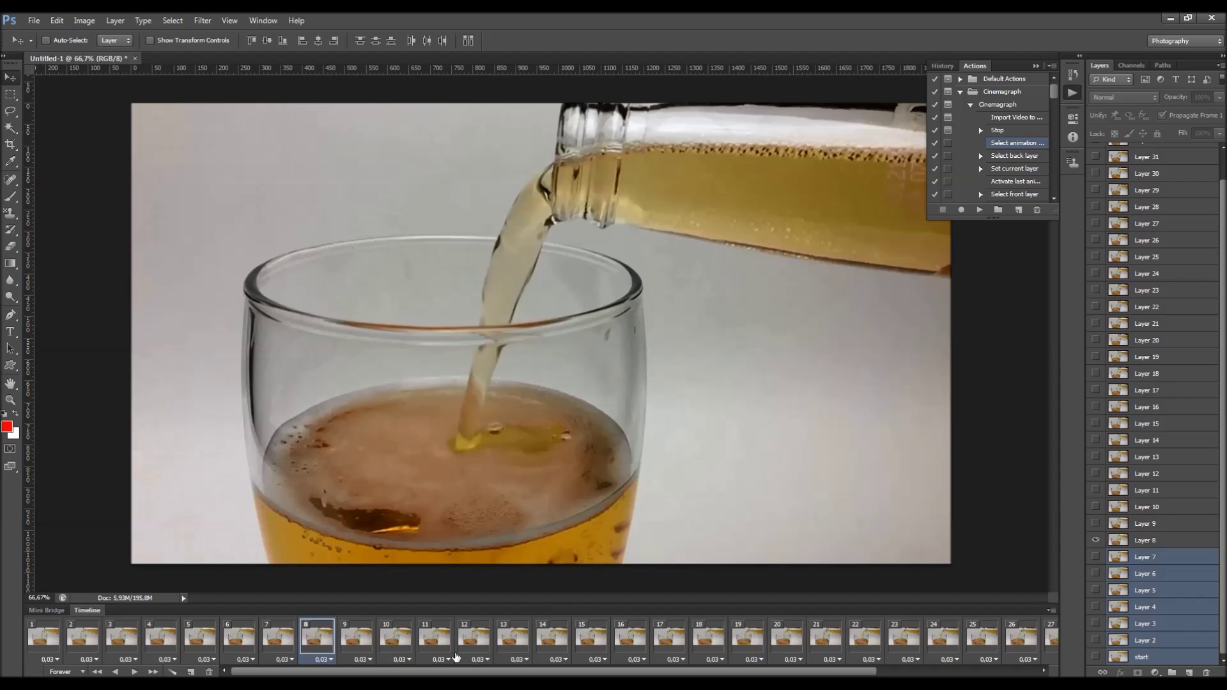
click(40, 634)
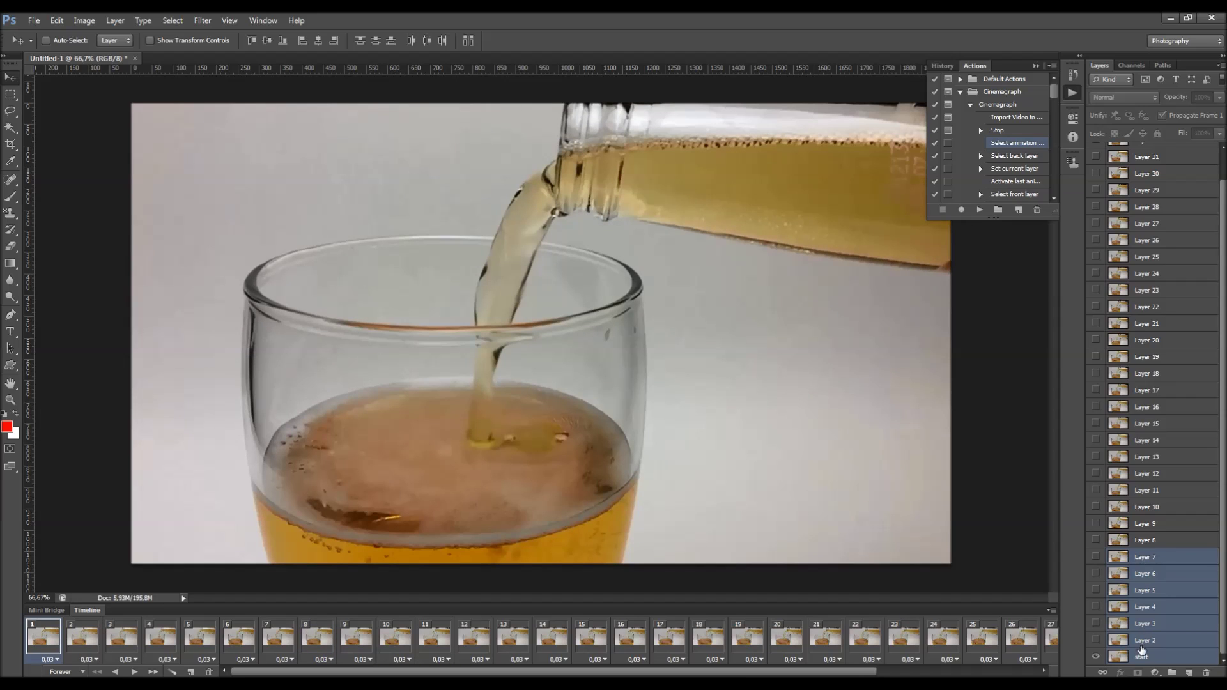
click(1142, 656)
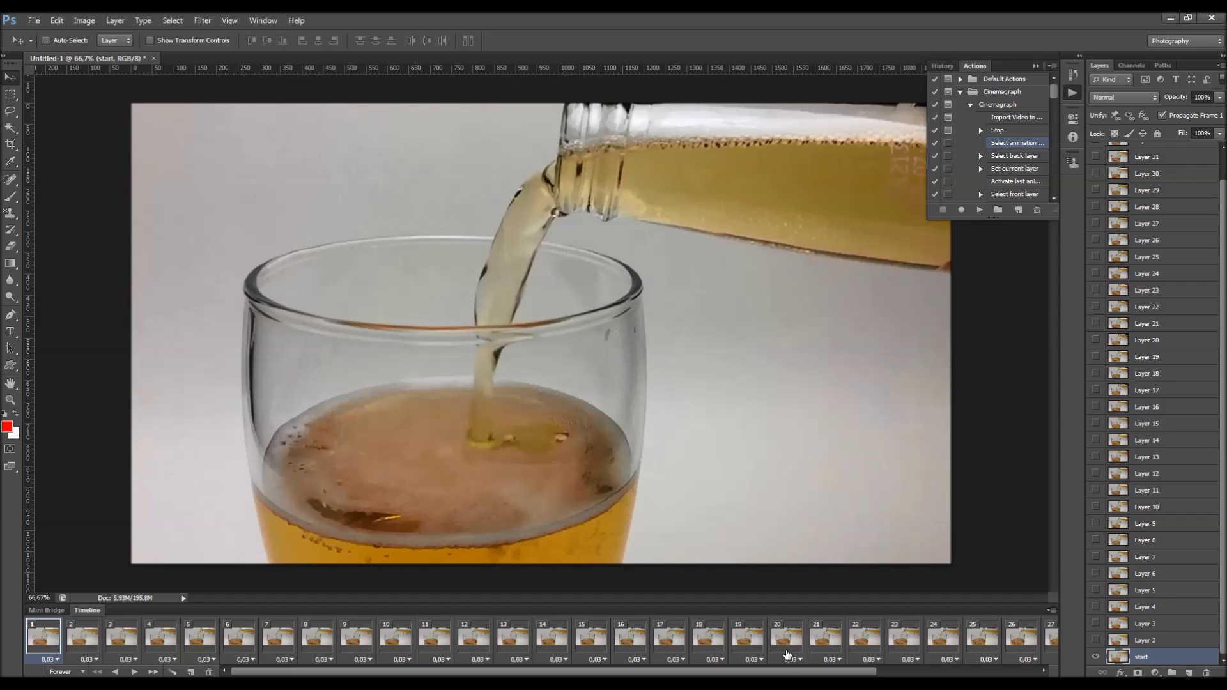
At frame 20, rename Layer 20 to 'end', correcting the typo 'enf'.
click(786, 647)
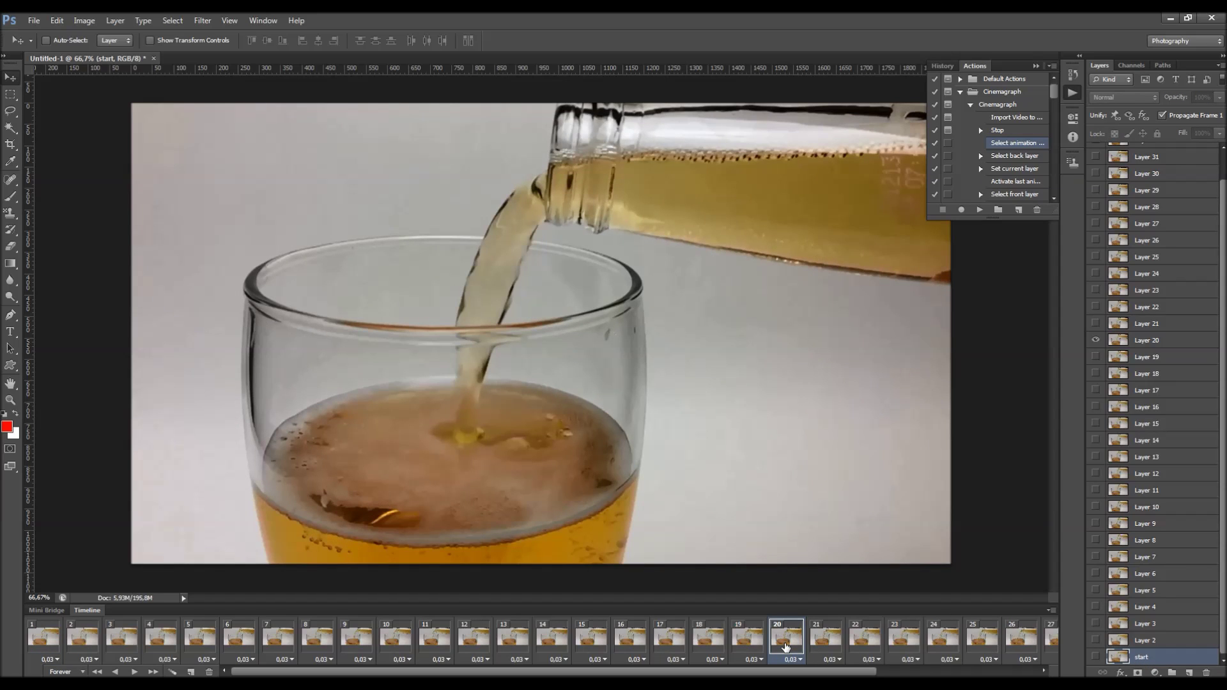
scroll(1138, 447, up, 1)
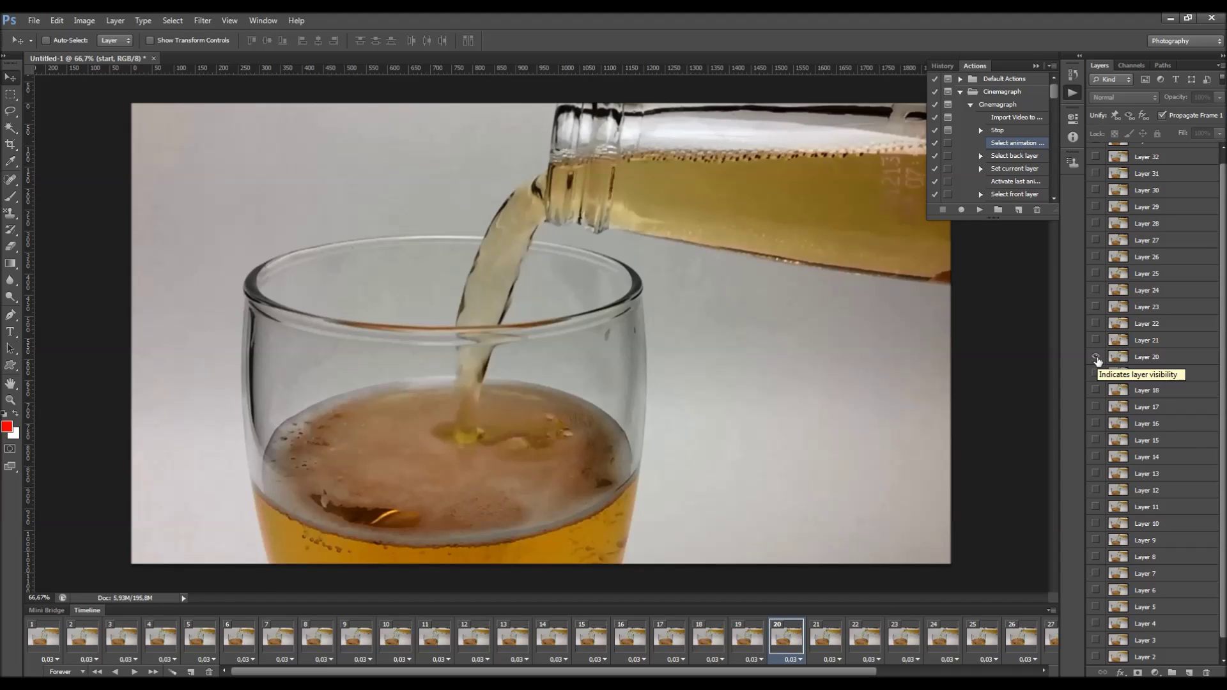
scroll(1101, 358, up, 1)
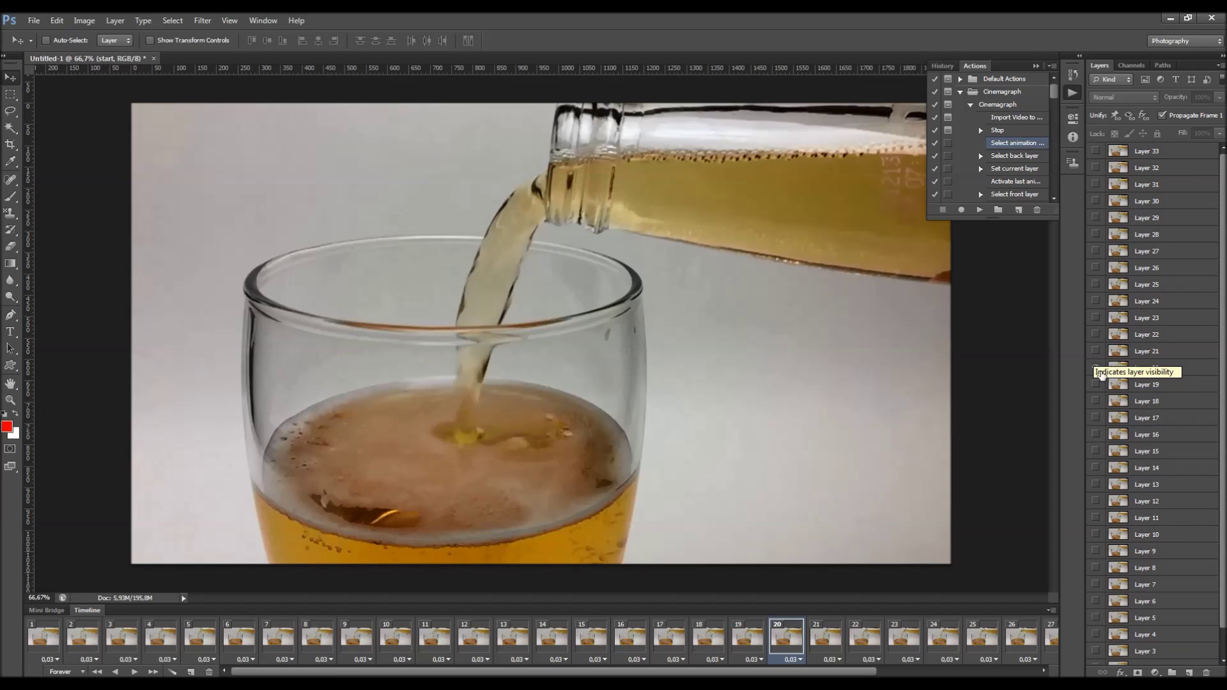
click(1163, 369)
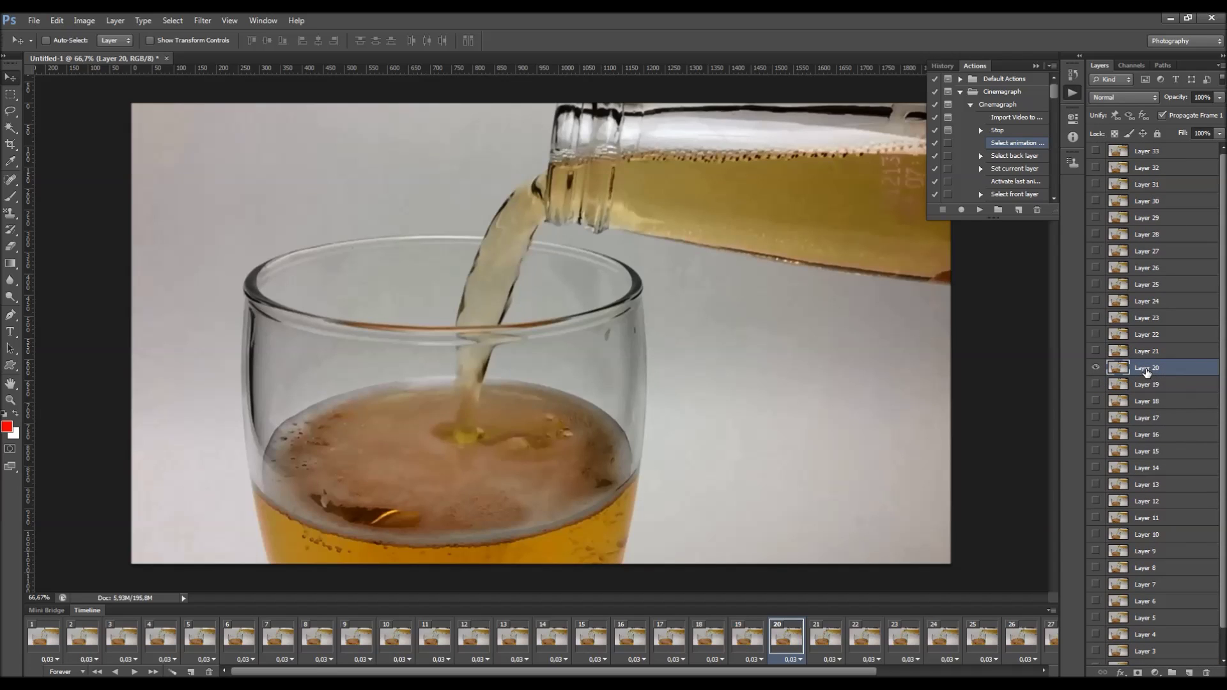
double_click(1147, 370)
text(enf)
key(Return)
double_click(1148, 369)
text(end)
key(Return)
Delete Layers 21 through 33.
click(1150, 351)
shift+click(1164, 154)
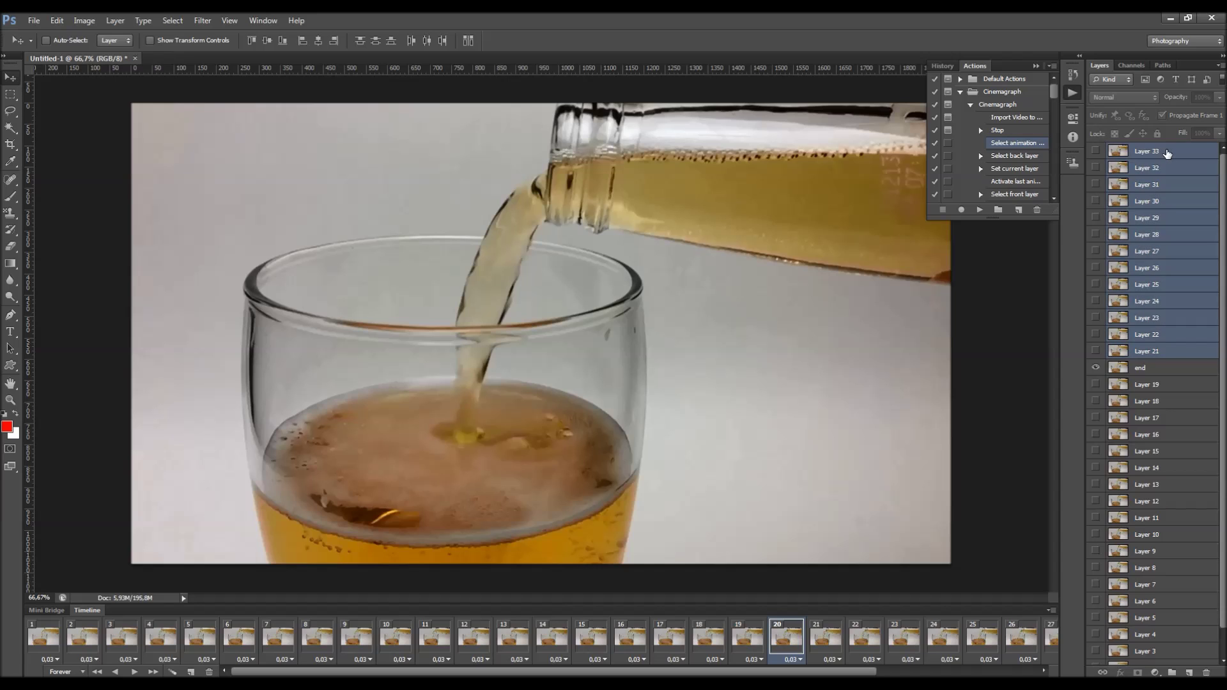
right_click(1162, 154)
click(1154, 206)
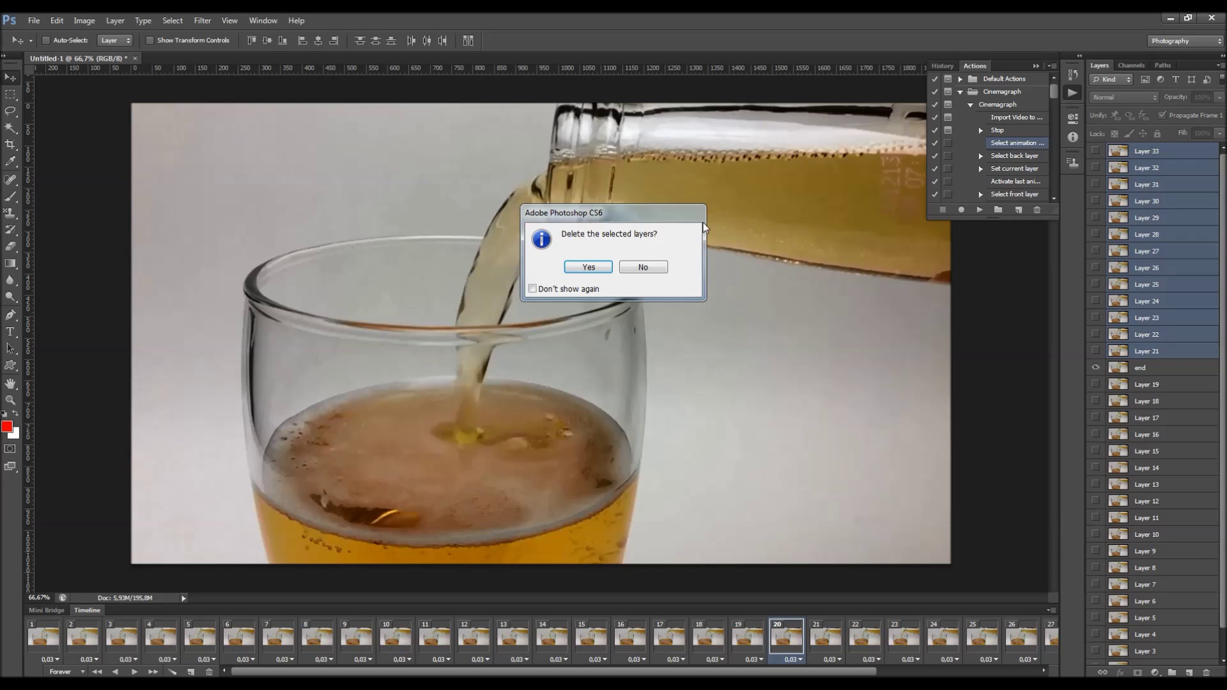
click(583, 265)
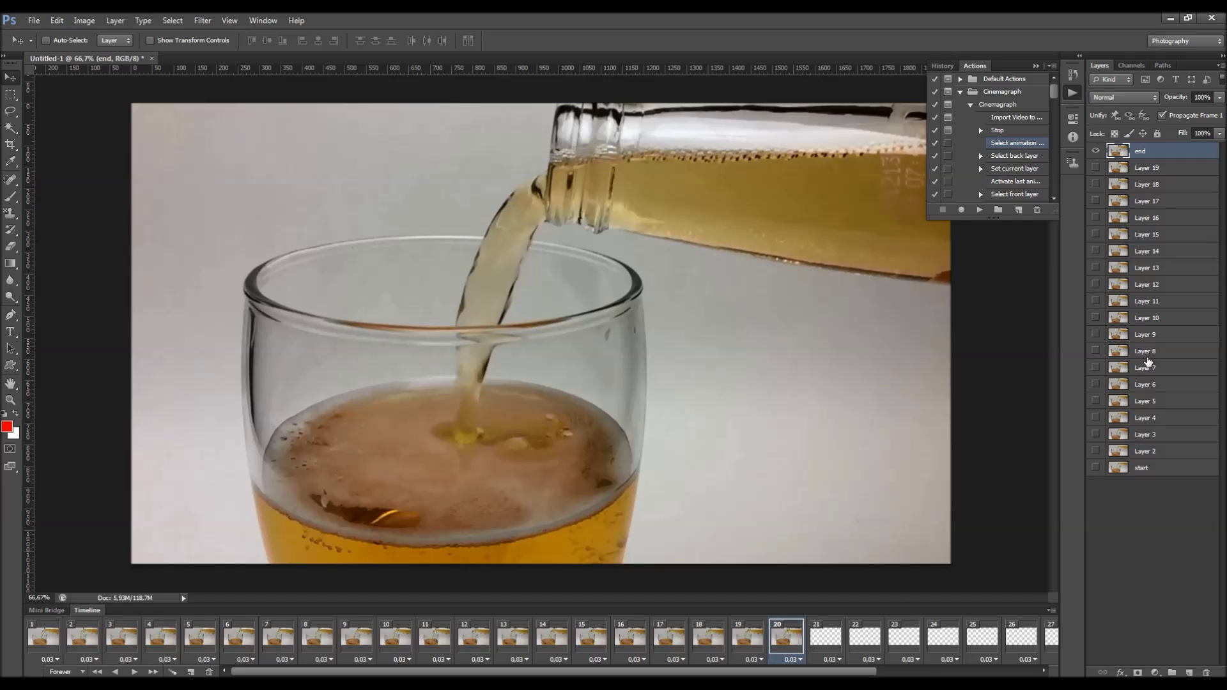
Delete frames 21 through 33 from the Timeline.
click(818, 637)
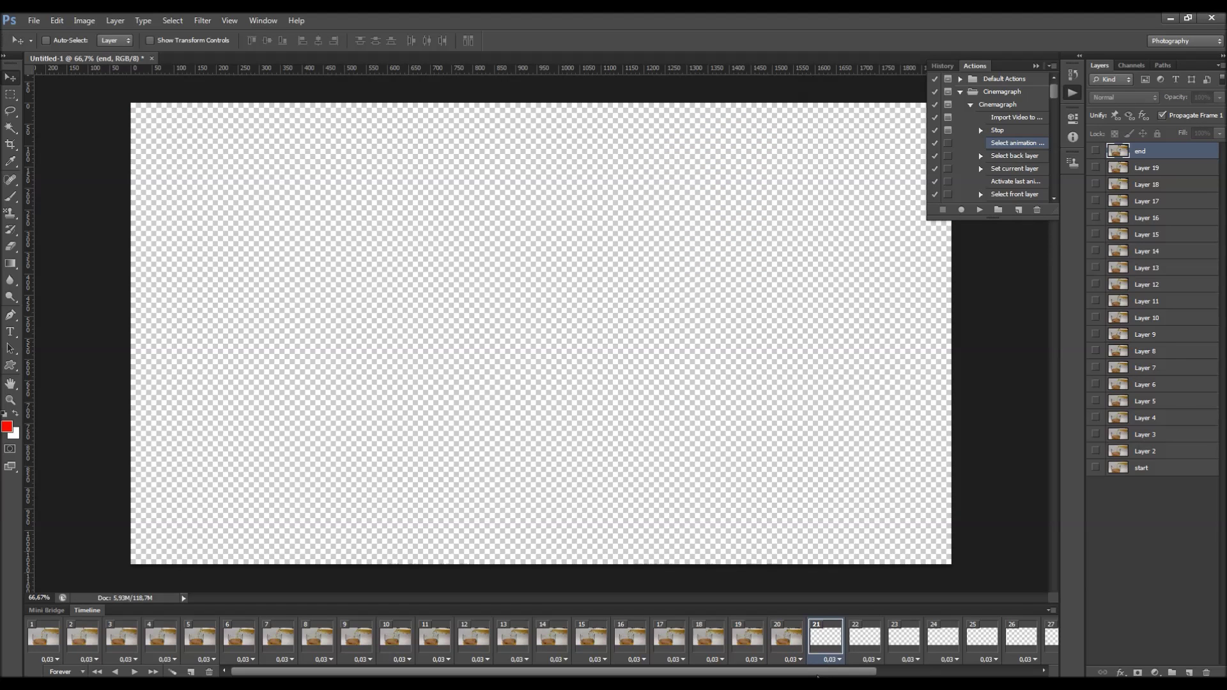
drag(819, 672, 981, 672)
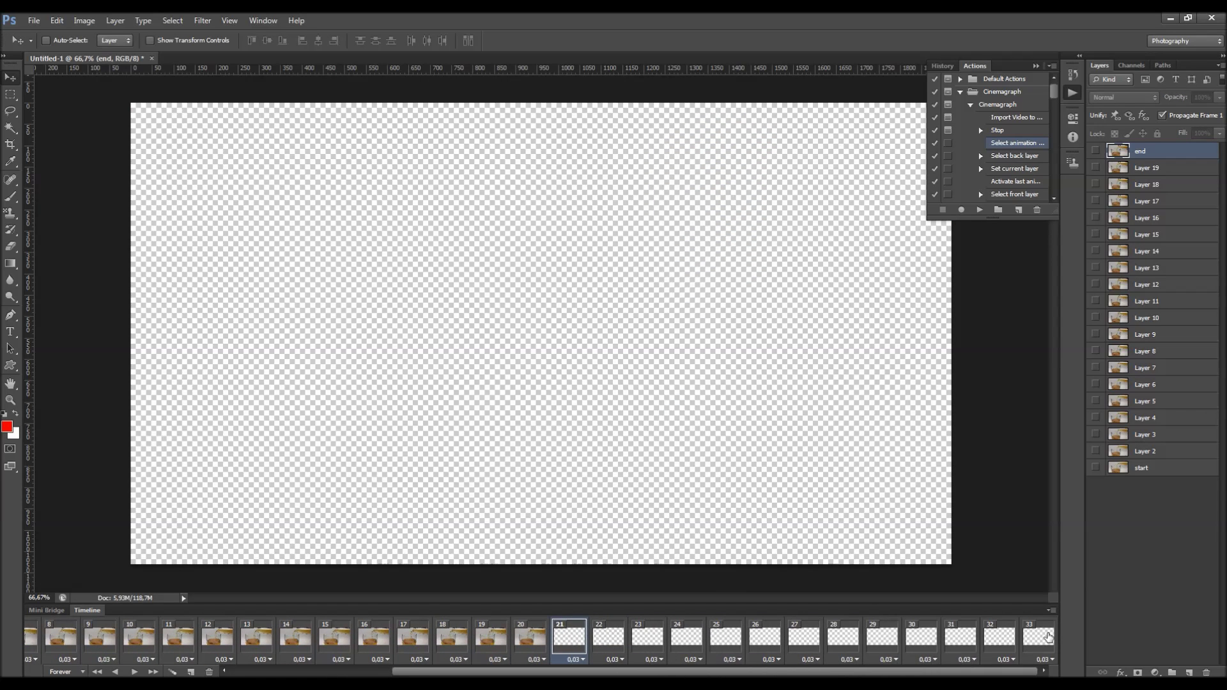
shift+click(1049, 638)
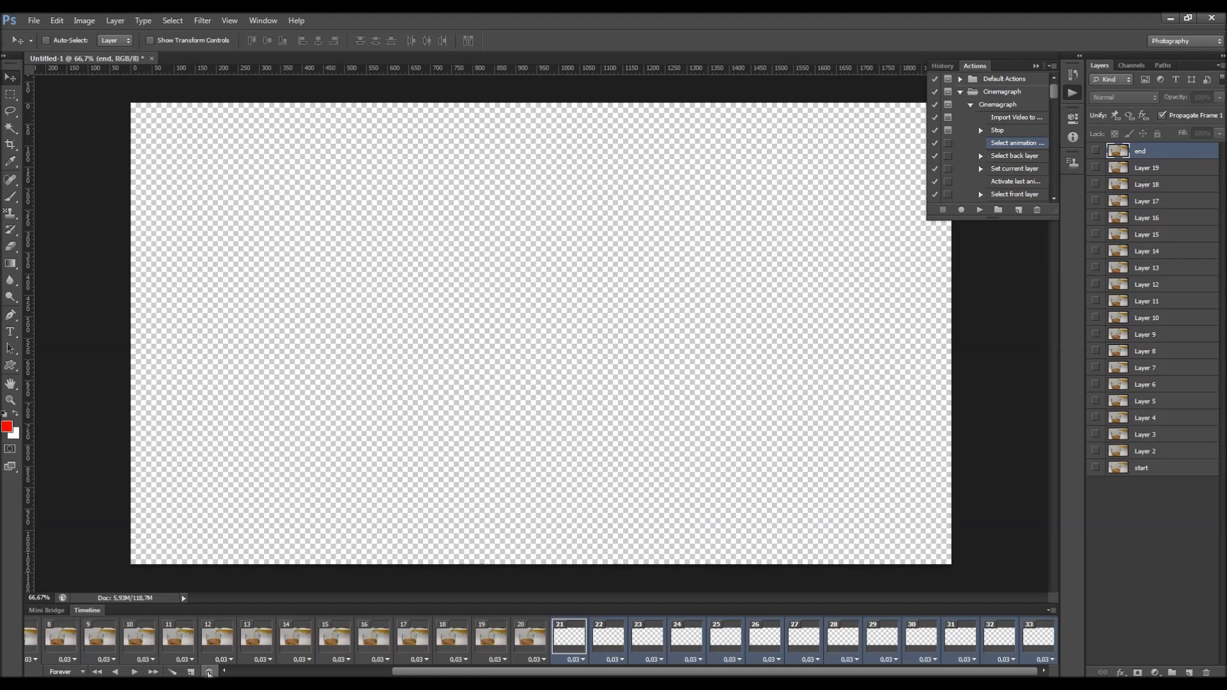
click(209, 672)
click(585, 267)
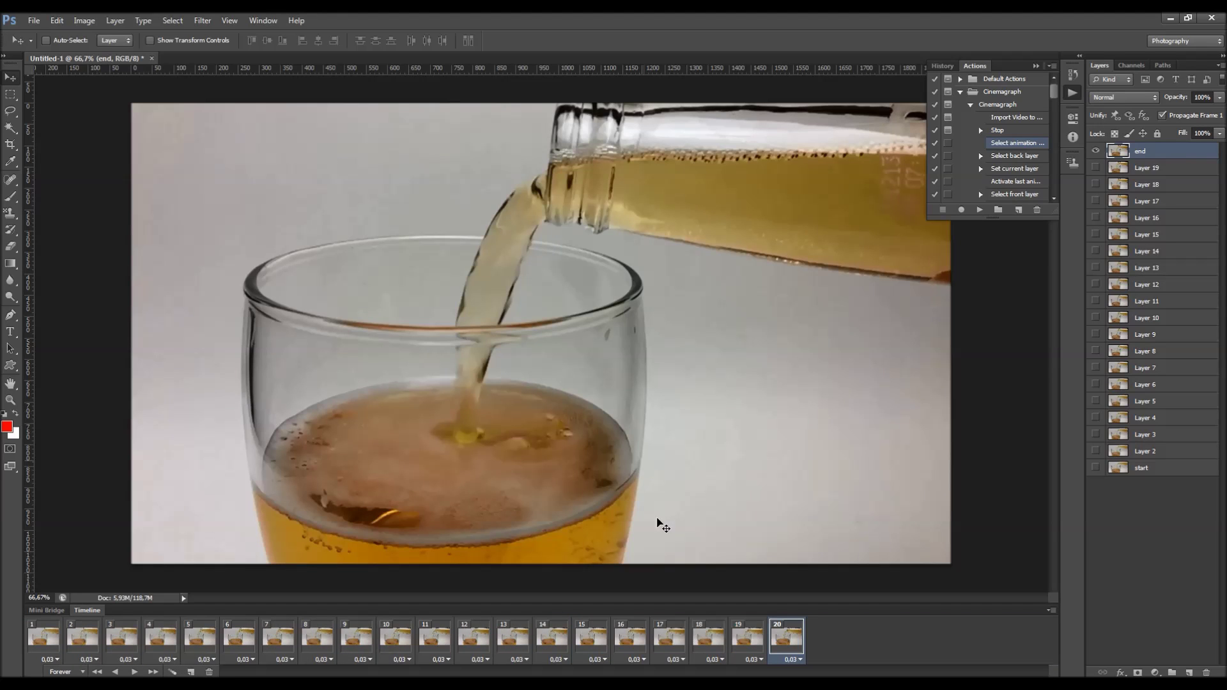
Preview frames 1 through 20, return to frame 1, and run the Cinemagraph action.
click(46, 636)
click(87, 643)
click(159, 645)
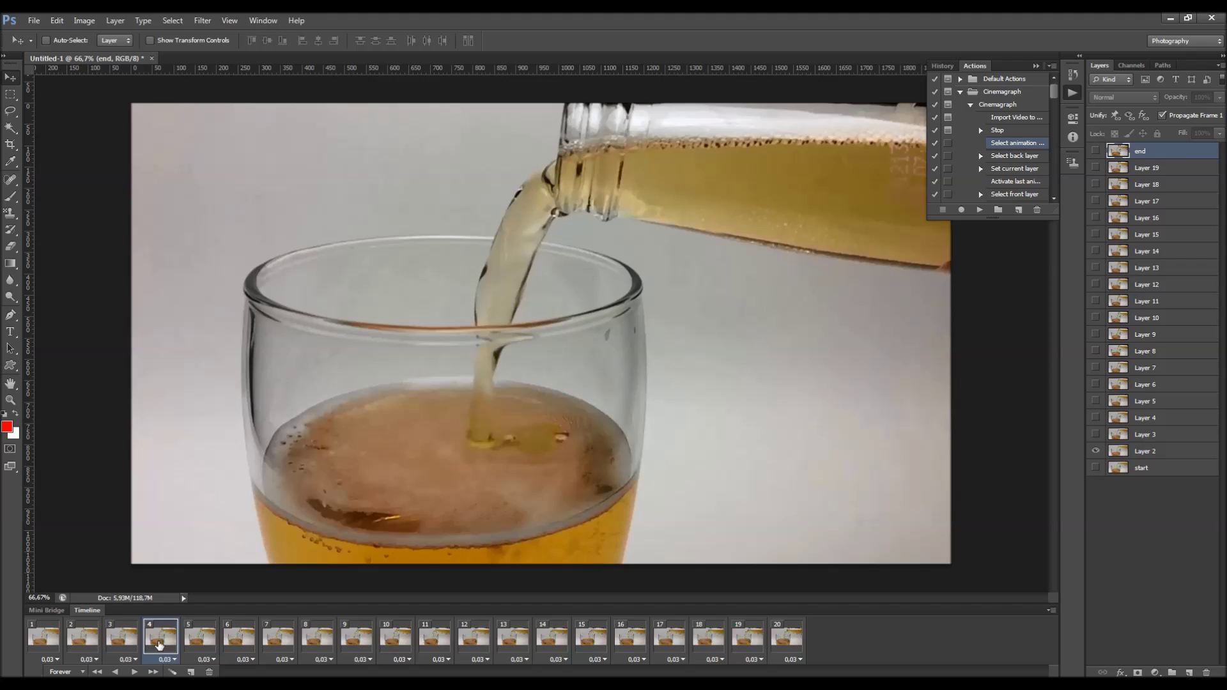
click(356, 639)
click(434, 640)
click(631, 639)
click(708, 639)
click(748, 639)
click(786, 639)
click(47, 644)
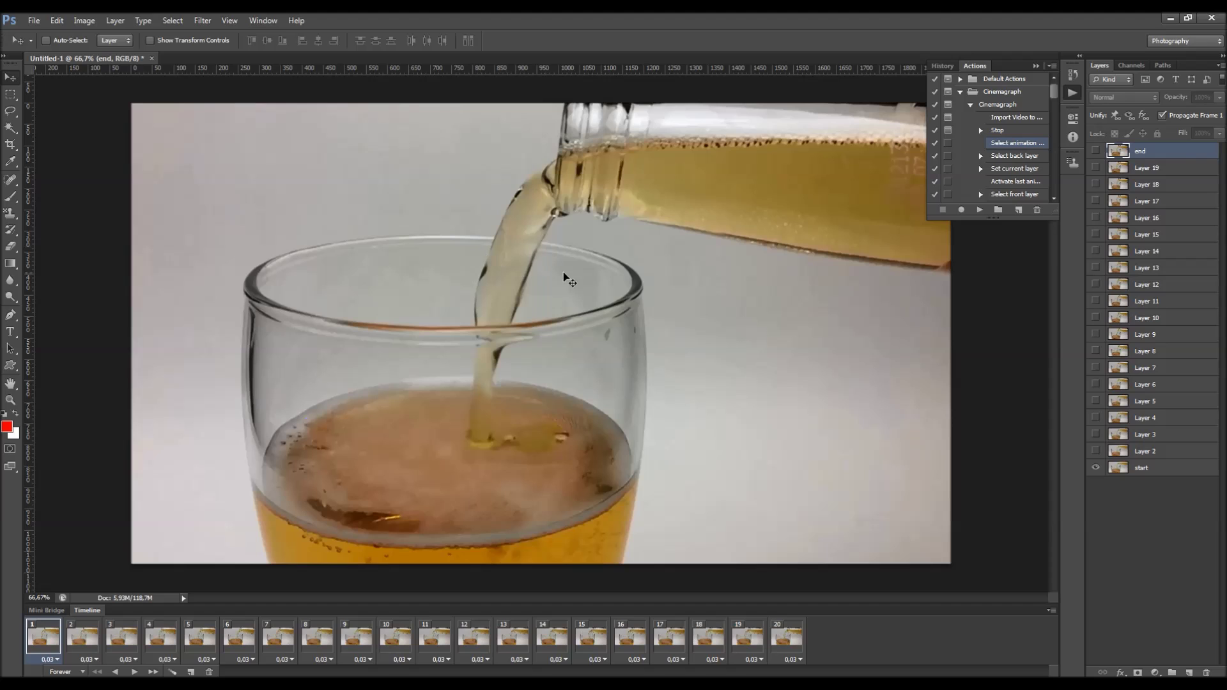
click(978, 211)
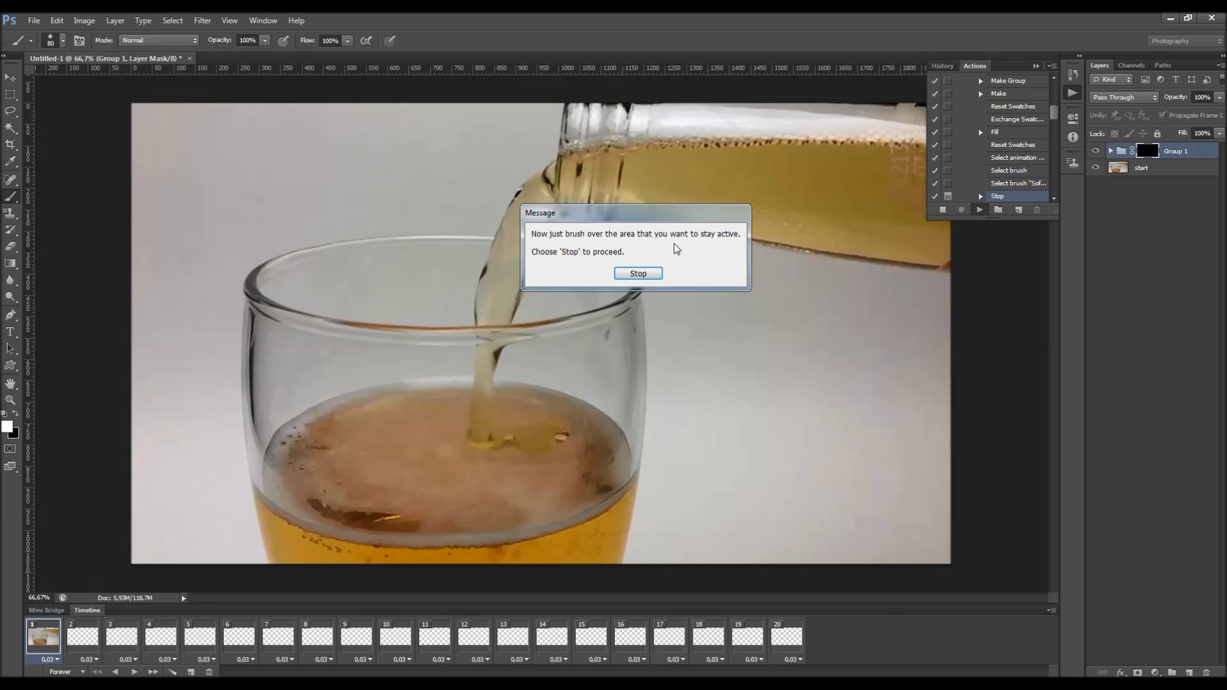
Paint the beer stream into the mask with a 250-pixel brush.
click(639, 273)
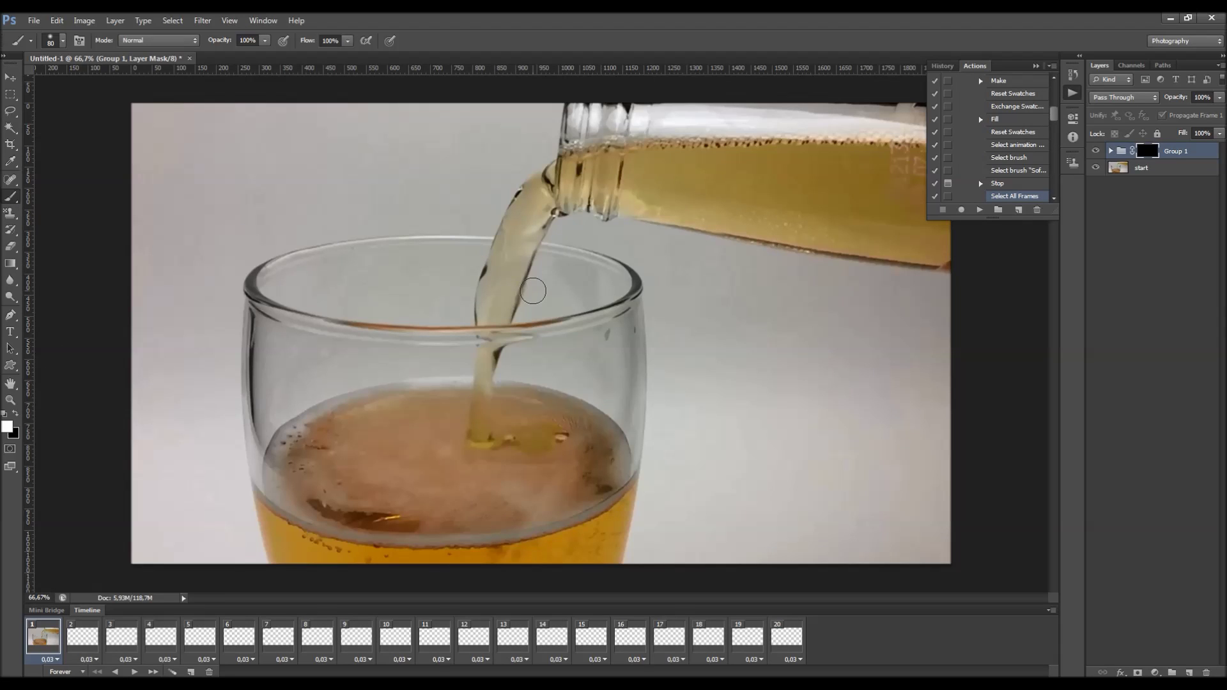
key(bracketright)
key(bracketright)
key(bracketright)
key(bracketright)
key(bracketright)
key(bracketright)
key(bracketright)
key(bracketright)
key(bracketleft)
drag(503, 437, 466, 423)
Let the Cinemagraph action finish, then collapse the action and tuck away the Actions panel.
click(982, 211)
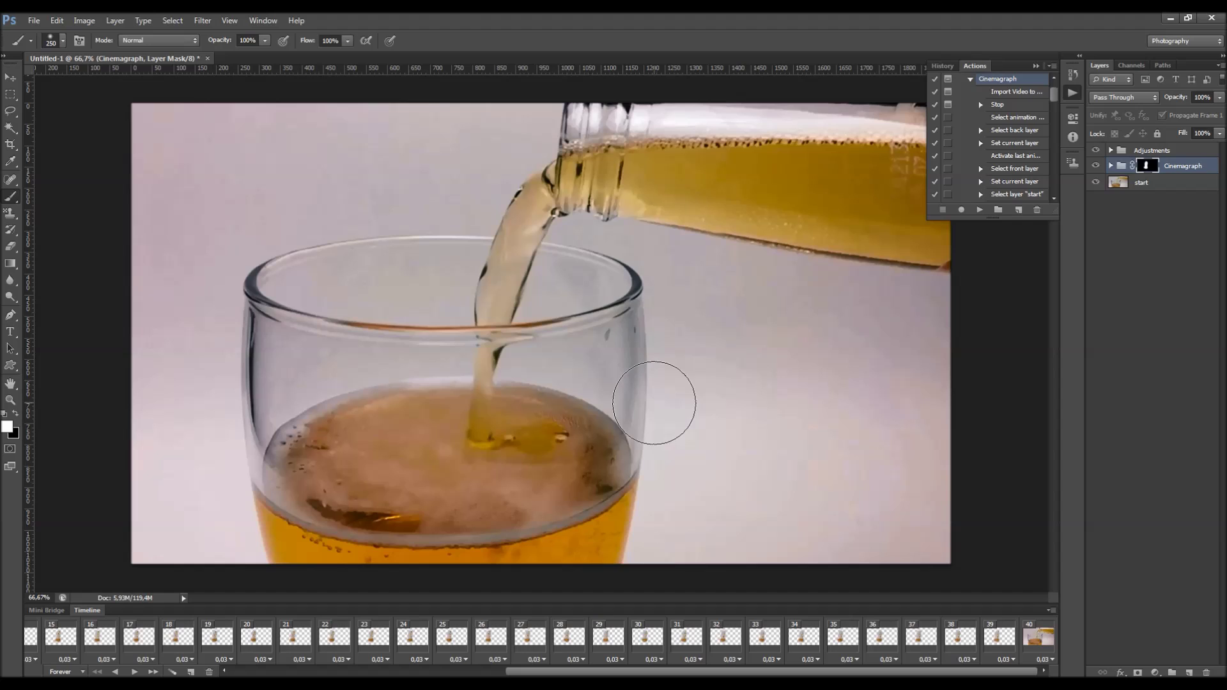
scroll(1010, 128, up, 1)
click(970, 104)
click(982, 93)
click(1036, 66)
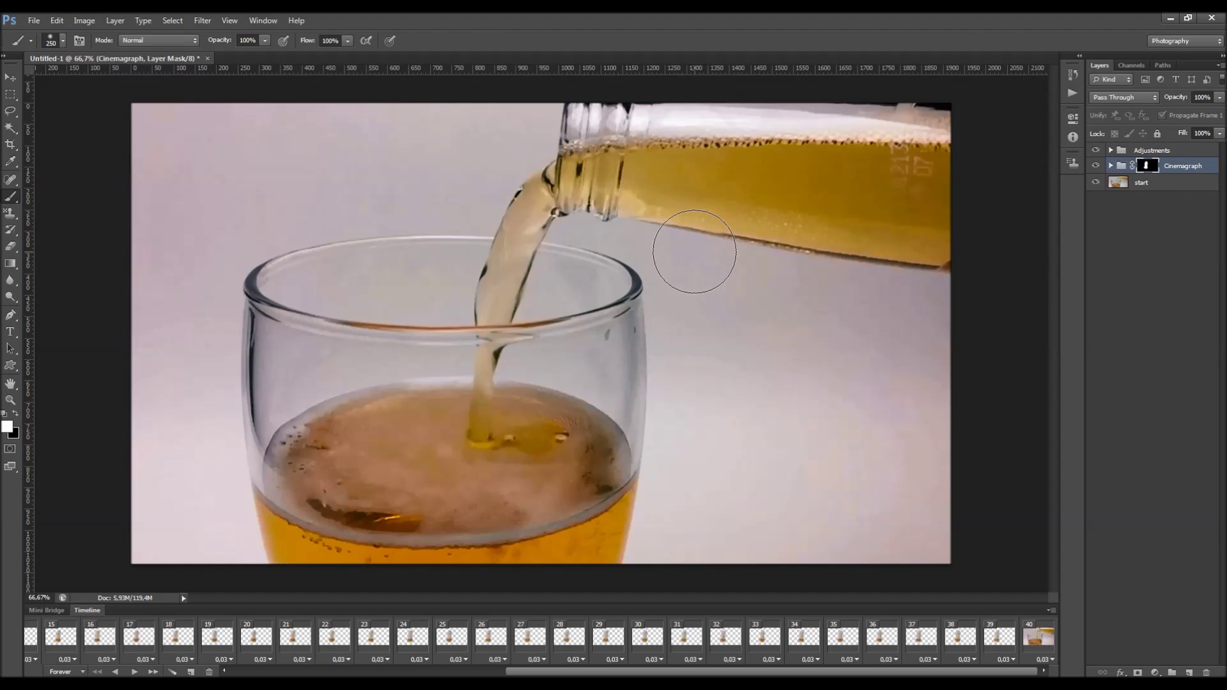
key(v)
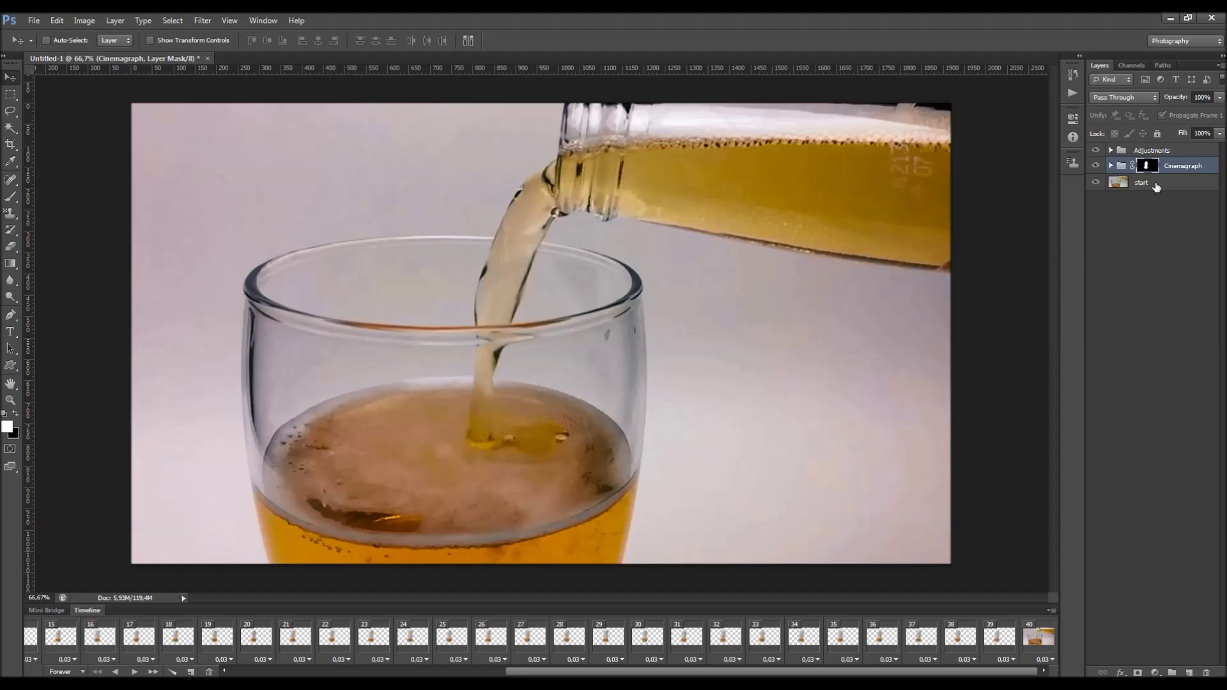
Unify the start layer's visibility across all frames with Match.
click(1125, 189)
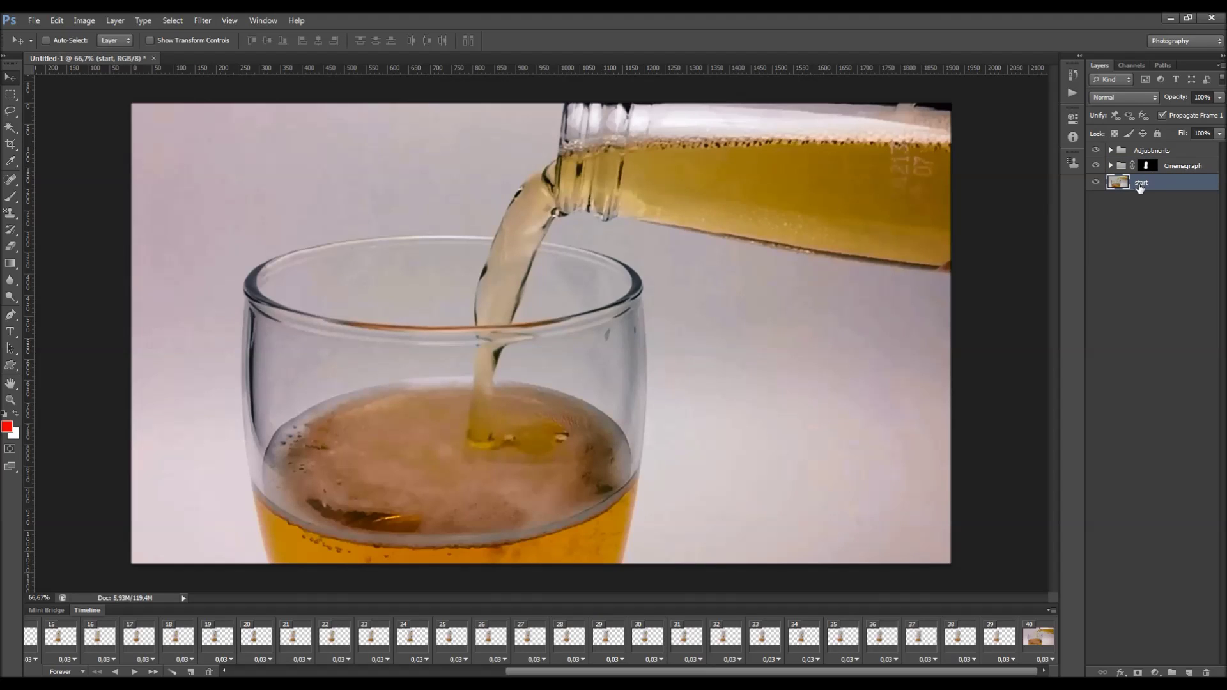
click(1128, 116)
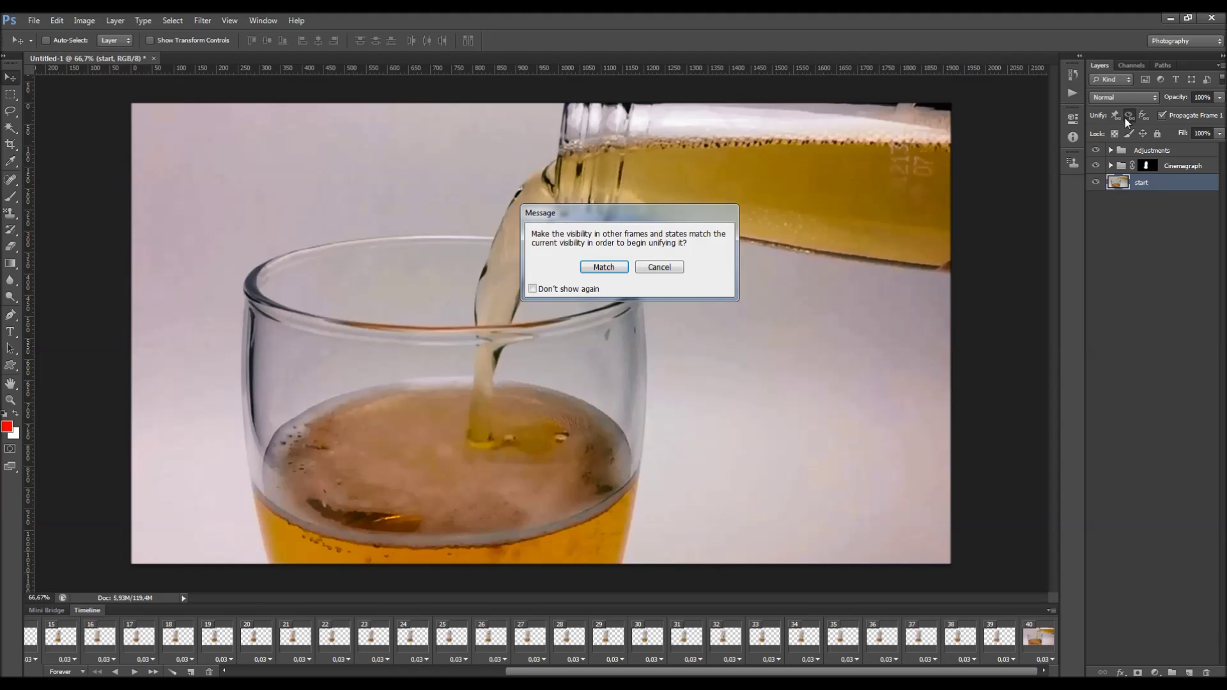
click(611, 266)
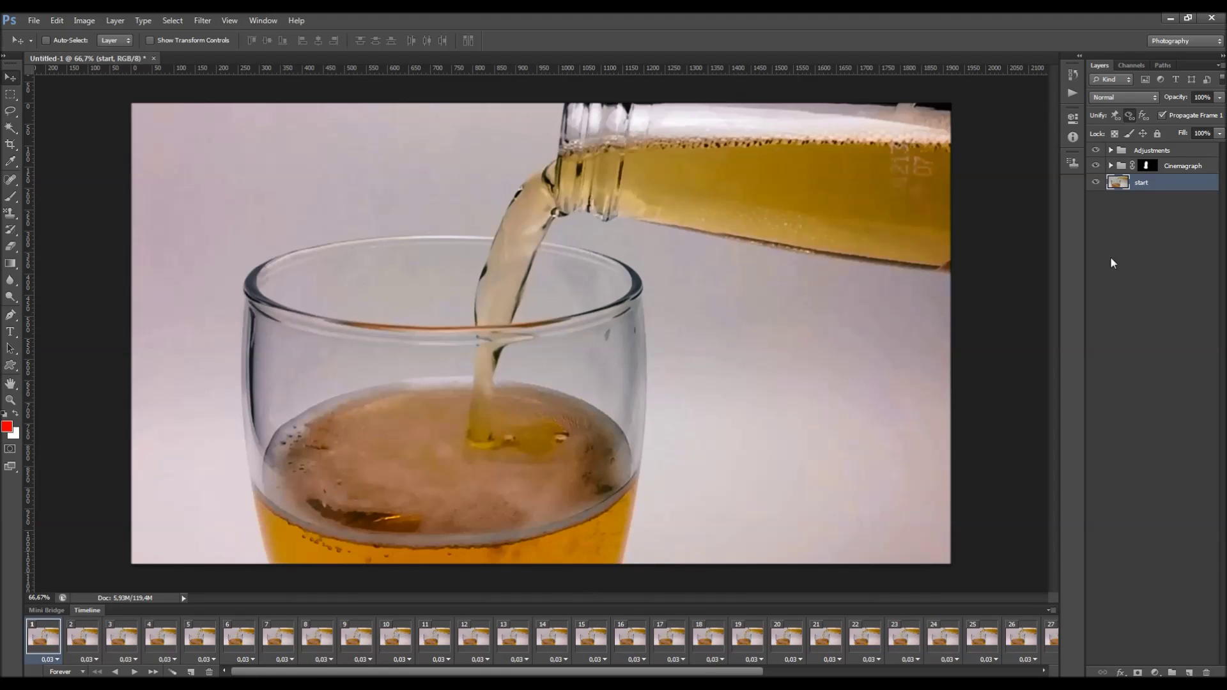
Inspect the Cinemagraph group's black-and-white mask, then return to the normal view.
click(1112, 166)
click(1112, 166)
click(1149, 165)
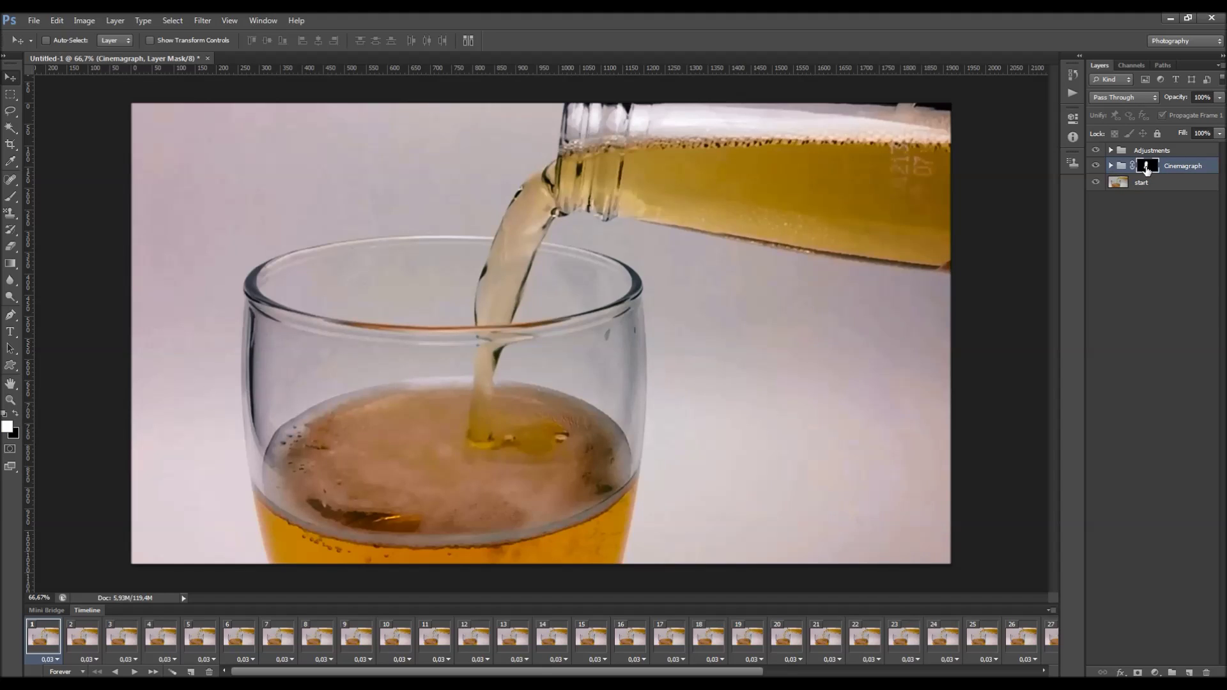
alt+click(1147, 167)
alt+click(1147, 168)
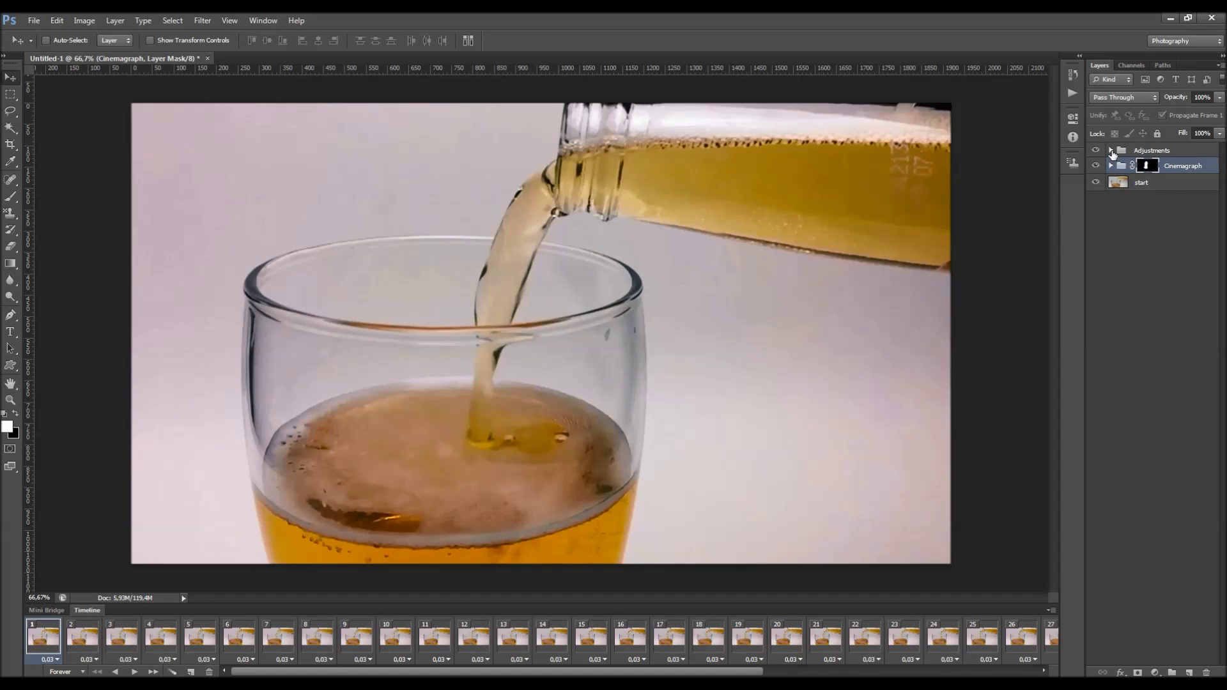
Expand the Adjustments group and preview the Overall Contrast layer's effect and opacity.
click(1111, 152)
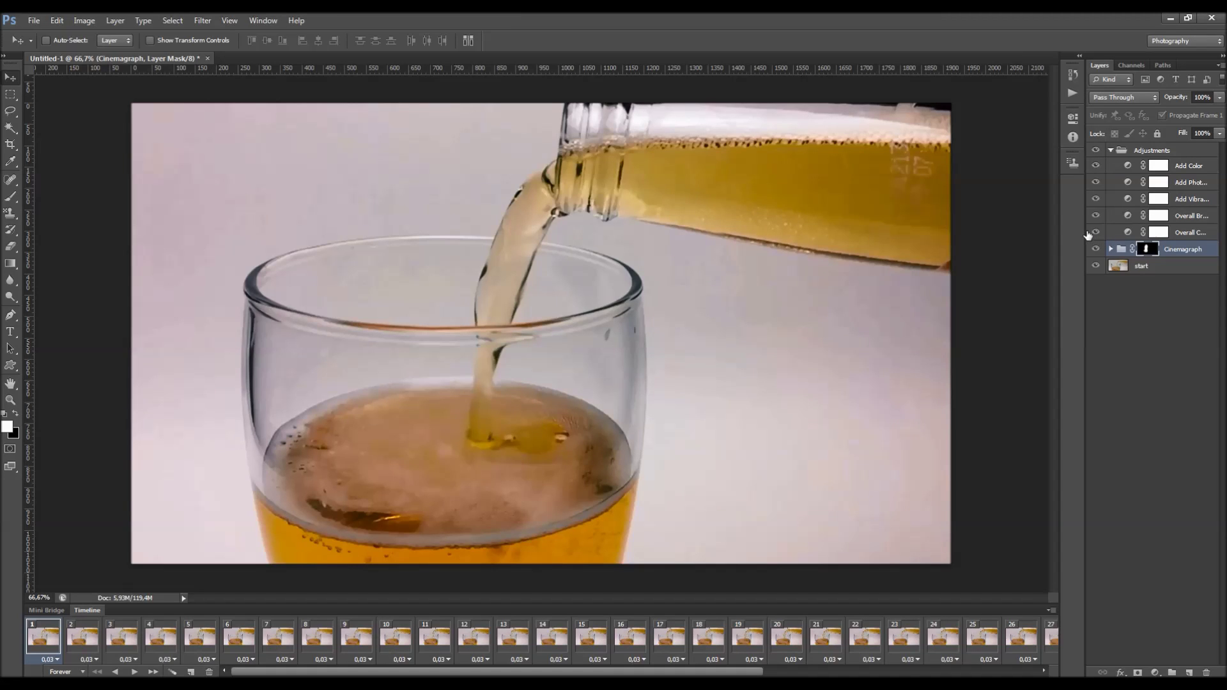
drag(1085, 230, 1035, 230)
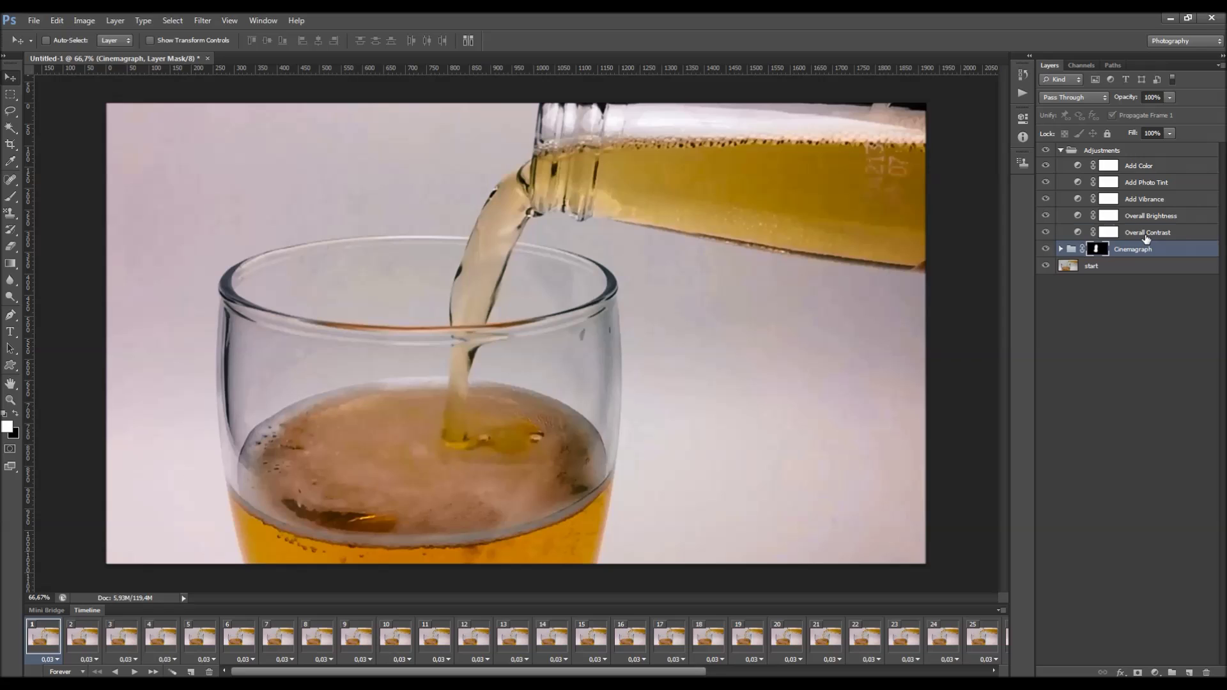
click(1094, 231)
click(1046, 232)
click(1046, 233)
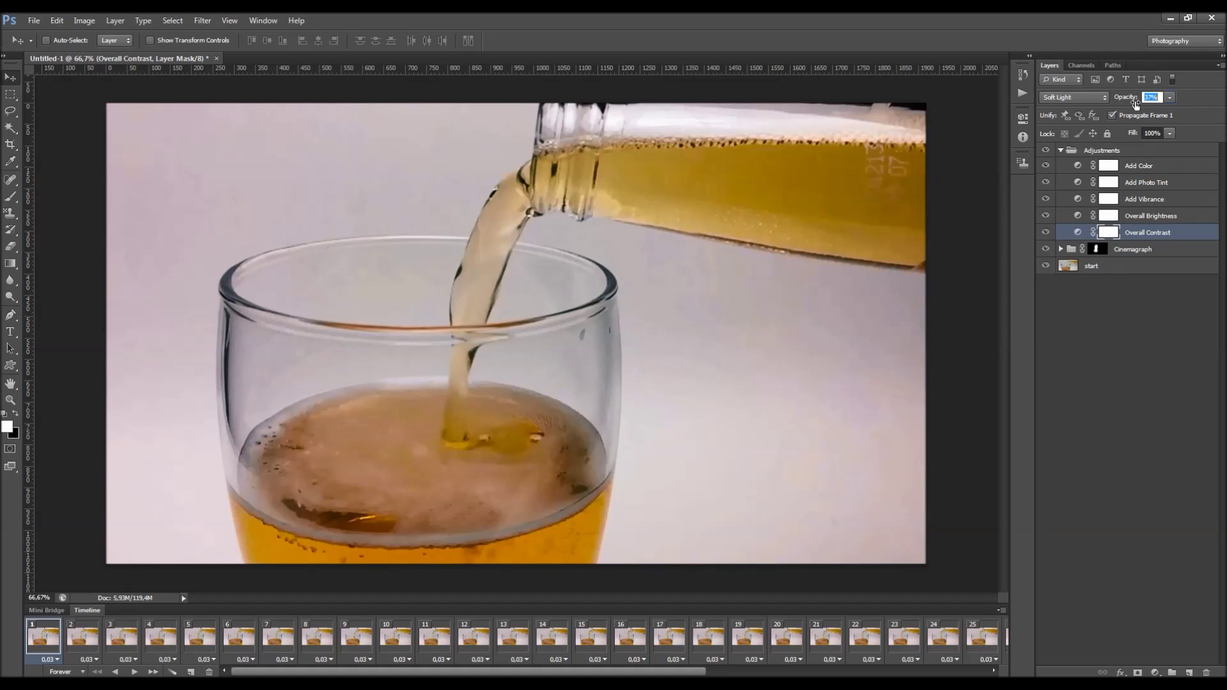
mouse_move(1137, 101)
mouse_down()
mouse_move(1178, 109)
mouse_move(1105, 110)
mouse_move(1123, 113)
mouse_up()
Set Overall Brightness levels to white input 243 and black input 0.
click(1085, 218)
double_click(1079, 218)
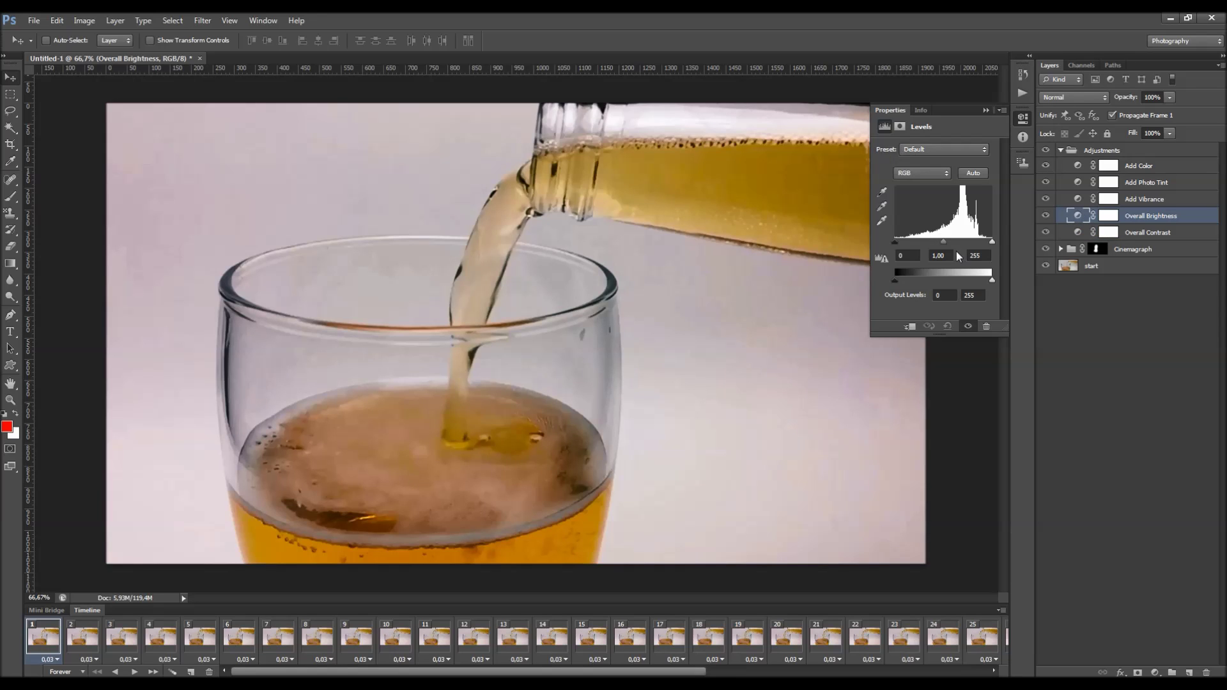
drag(990, 243, 988, 243)
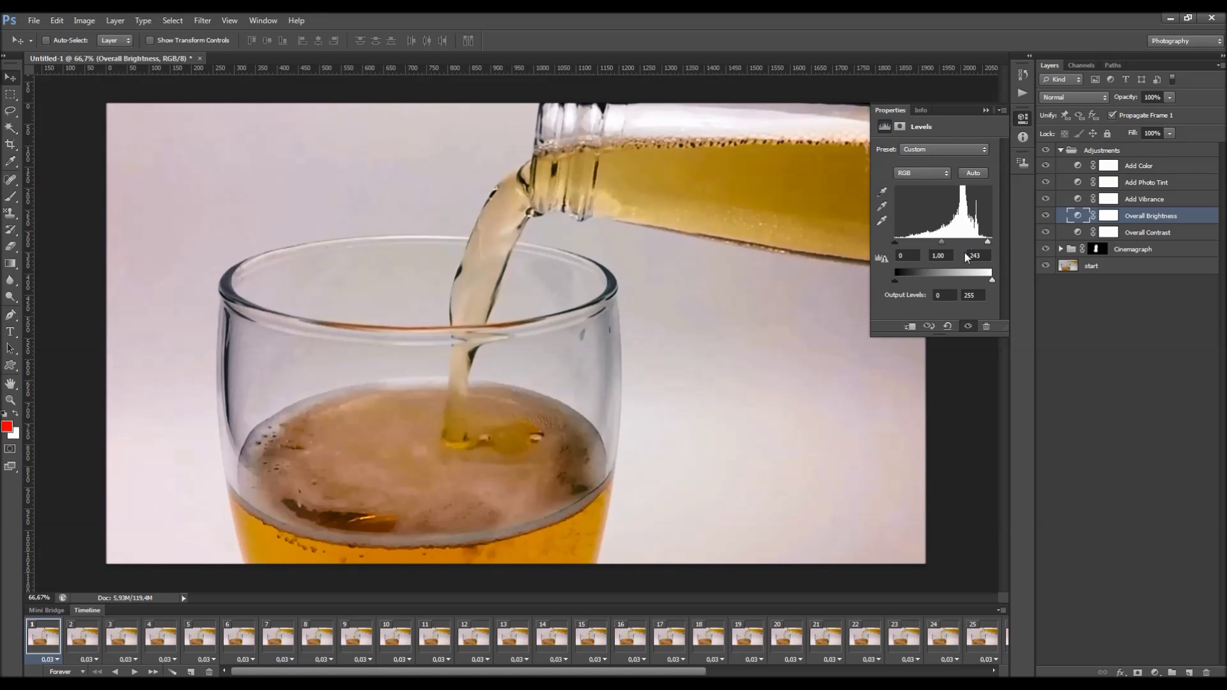
drag(906, 241, 896, 243)
Compare Add Vibrance on and off, then set Vibrance +40 and Saturation +15.
click(1095, 201)
click(1046, 198)
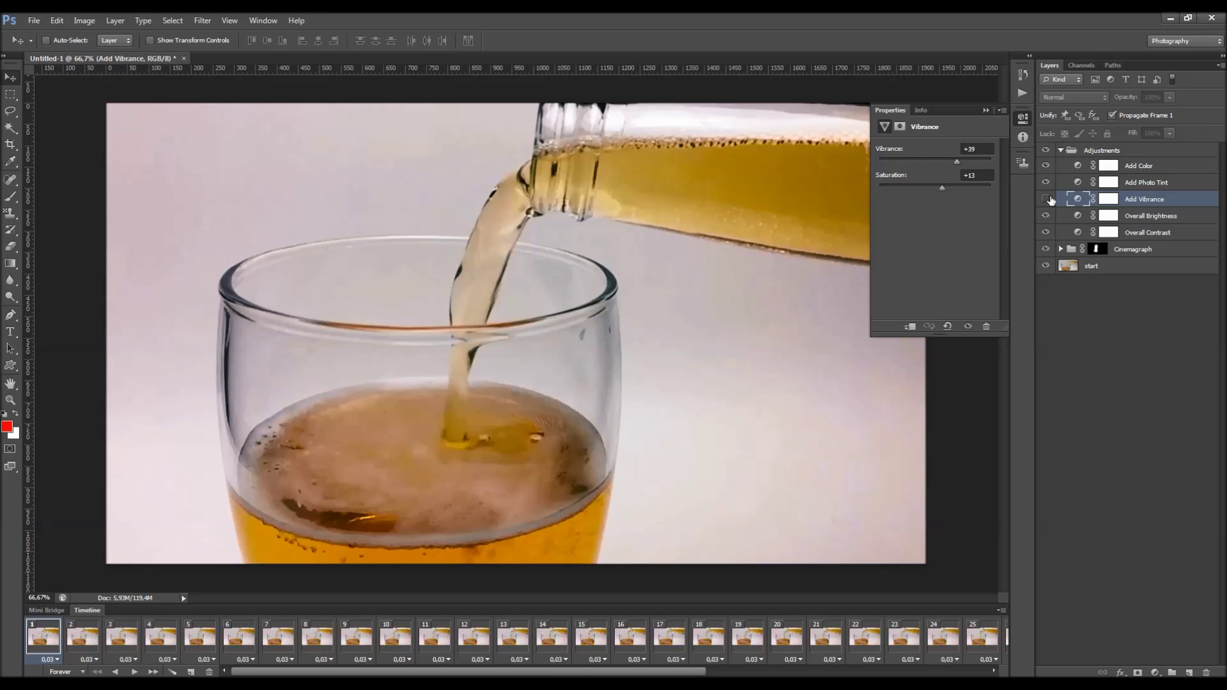
click(1049, 199)
click(1049, 199)
click(1049, 199)
click(1046, 199)
click(1046, 199)
click(1047, 199)
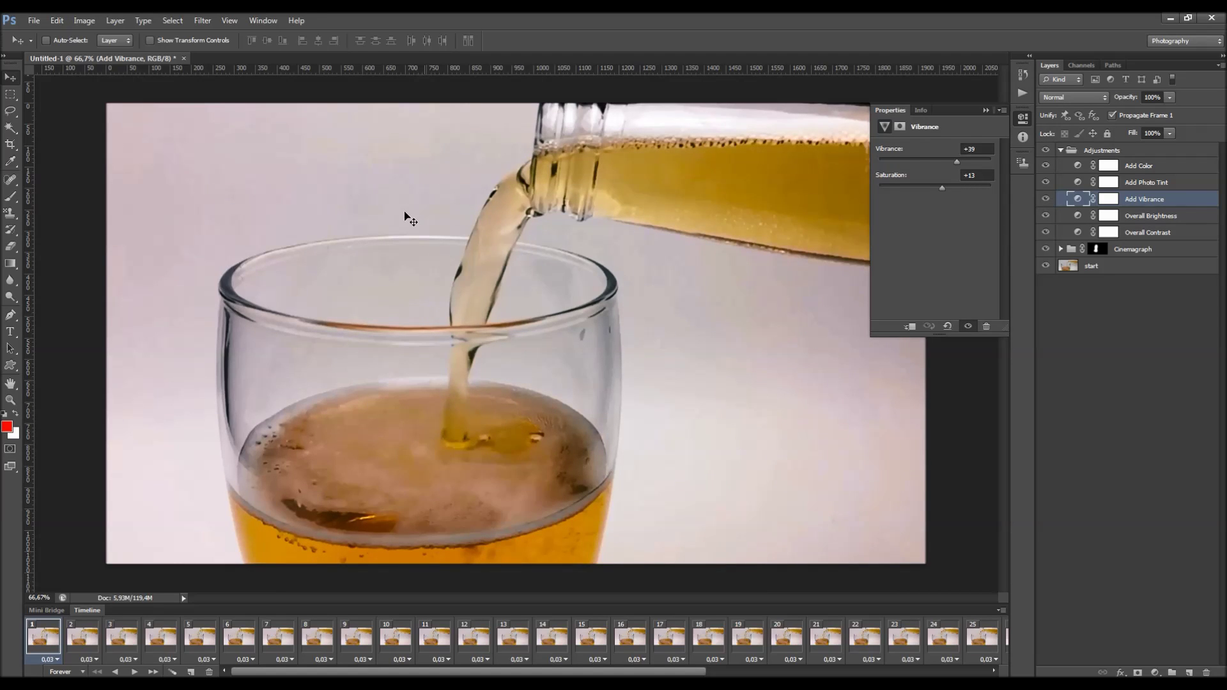
click(957, 161)
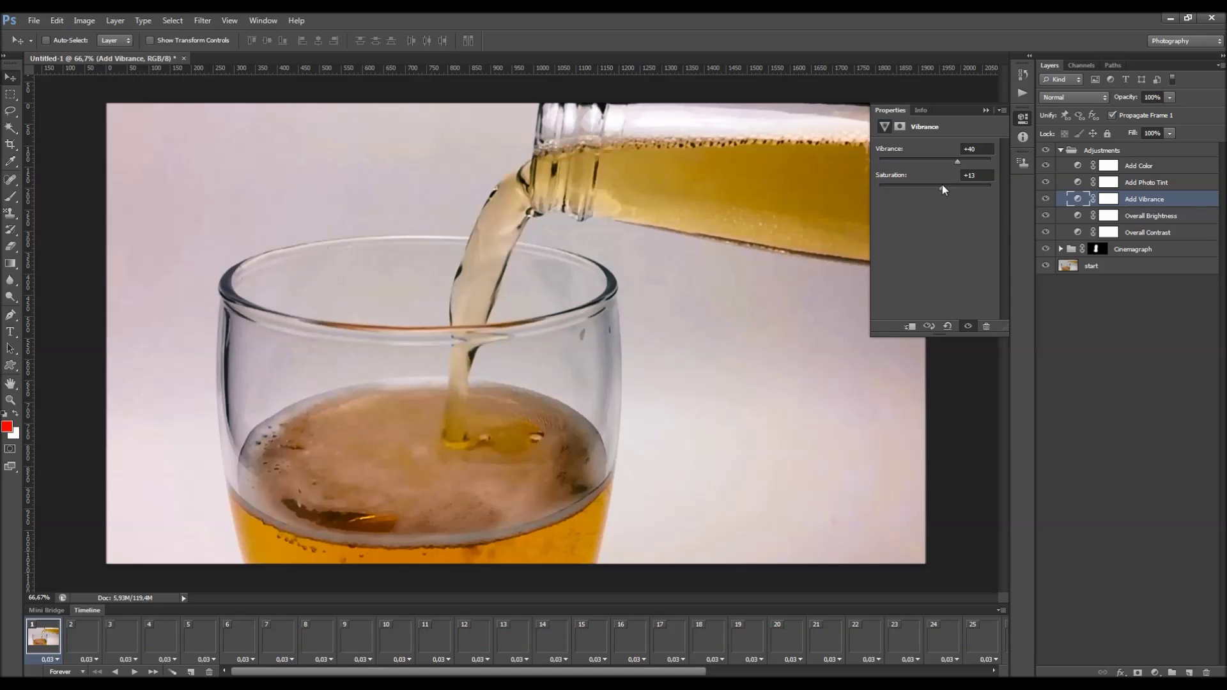
drag(943, 185, 944, 186)
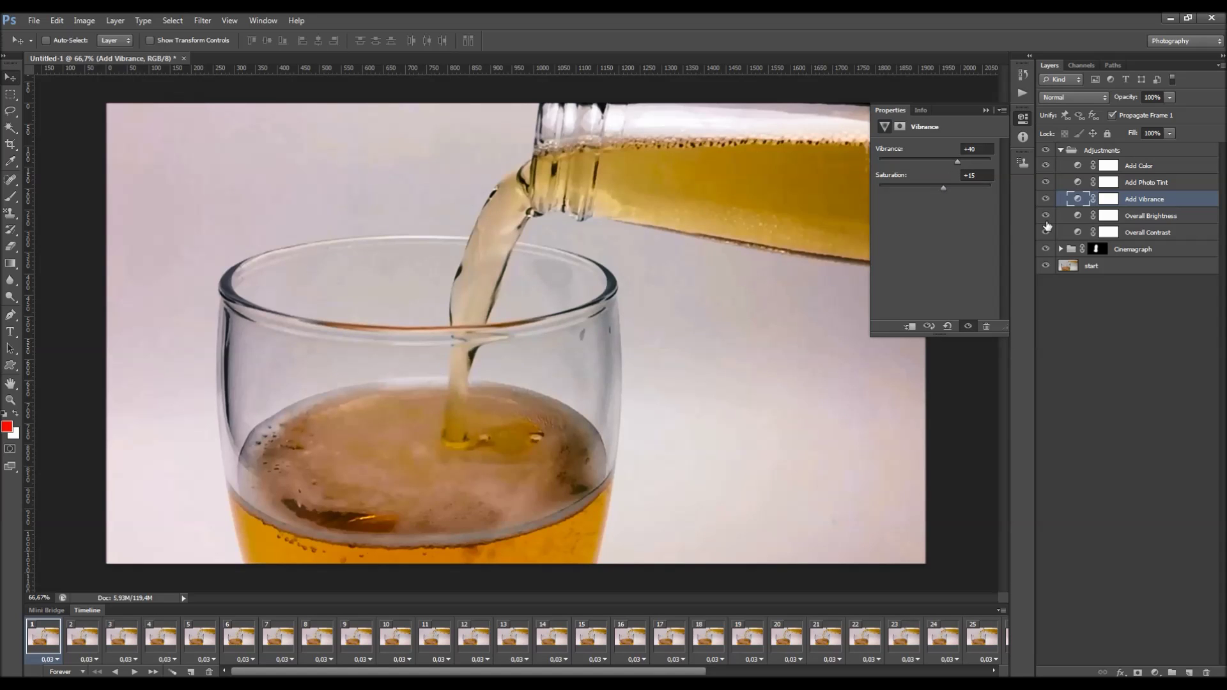
click(1138, 185)
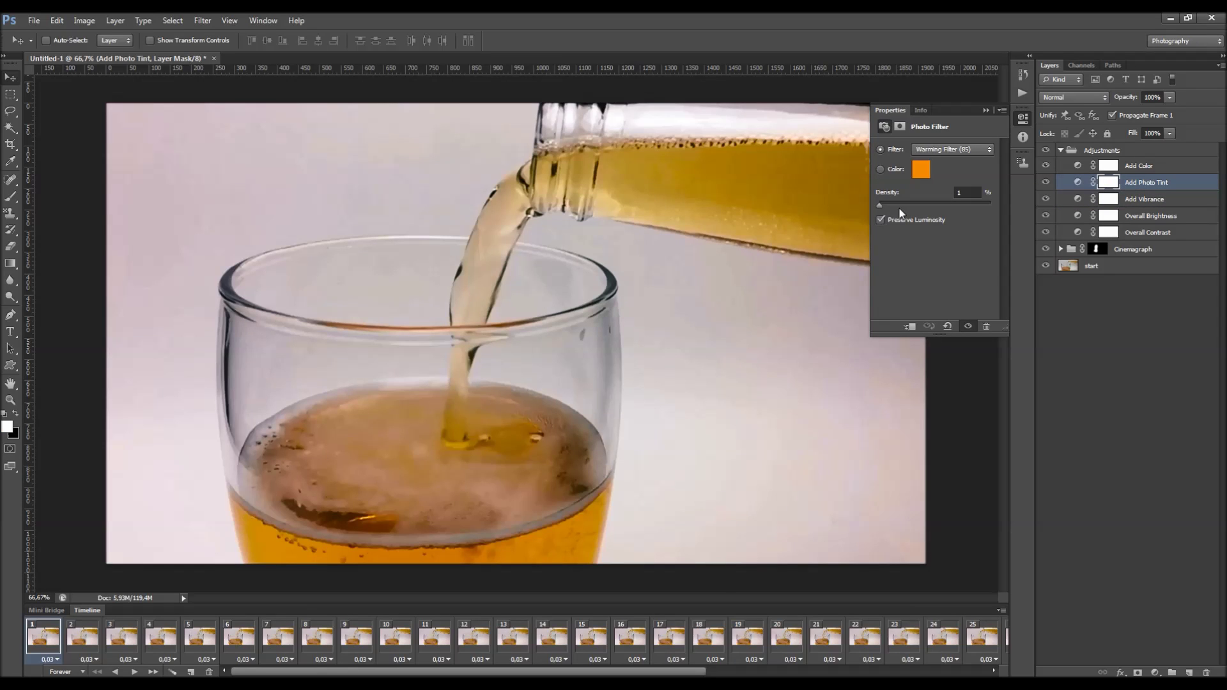
Lower the photo filter density and switch Add Photo Tint to Cooling Filter (82).
drag(915, 204, 884, 206)
click(957, 152)
click(957, 170)
scroll(957, 151, down, 6)
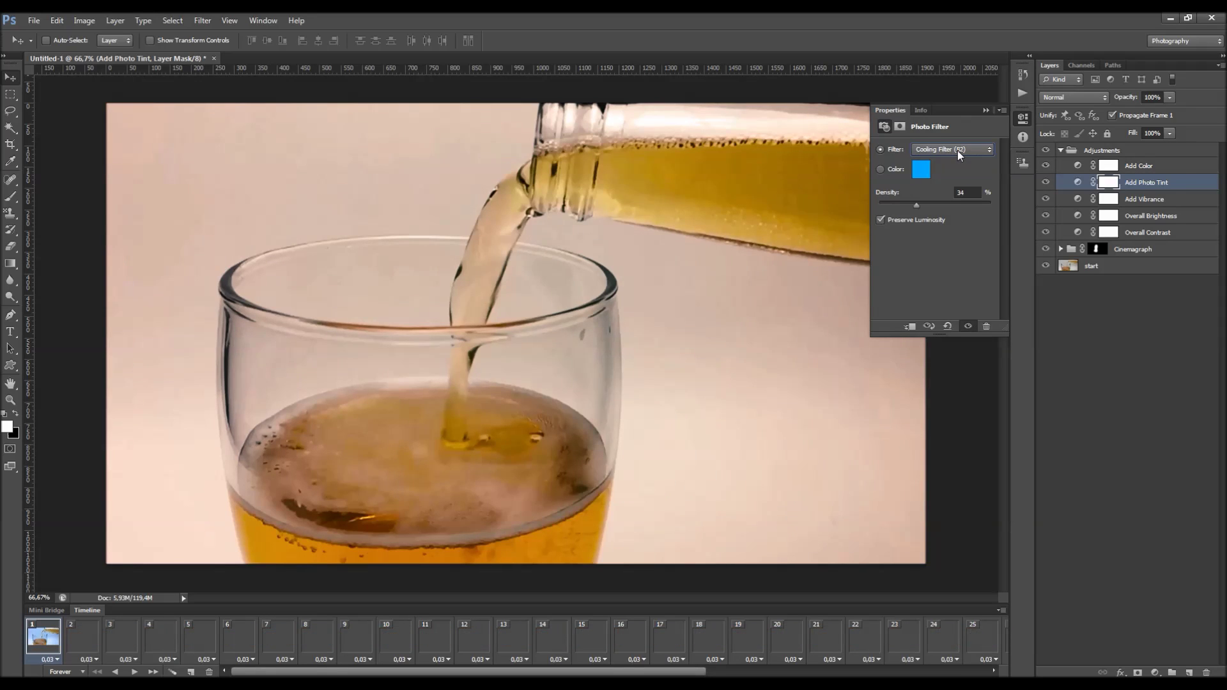
click(958, 151)
click(965, 214)
Pull the Add Color Red curve down (input 79 to output 51) and collapse Adjustments.
click(1085, 165)
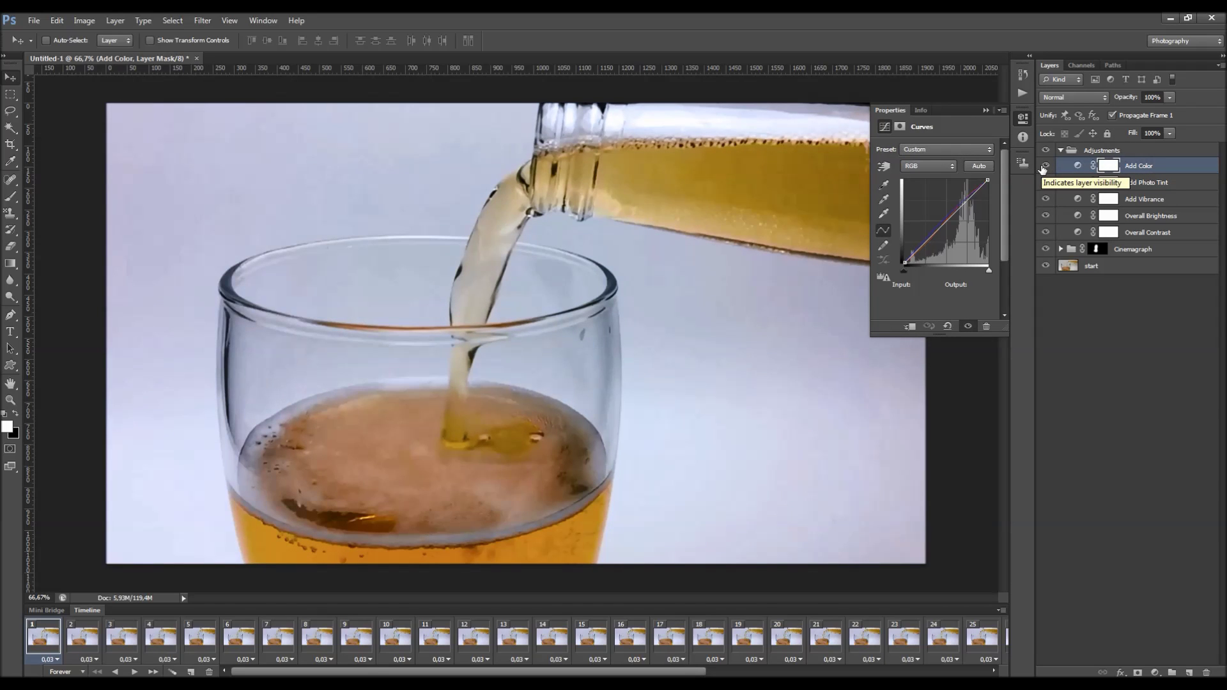
click(930, 169)
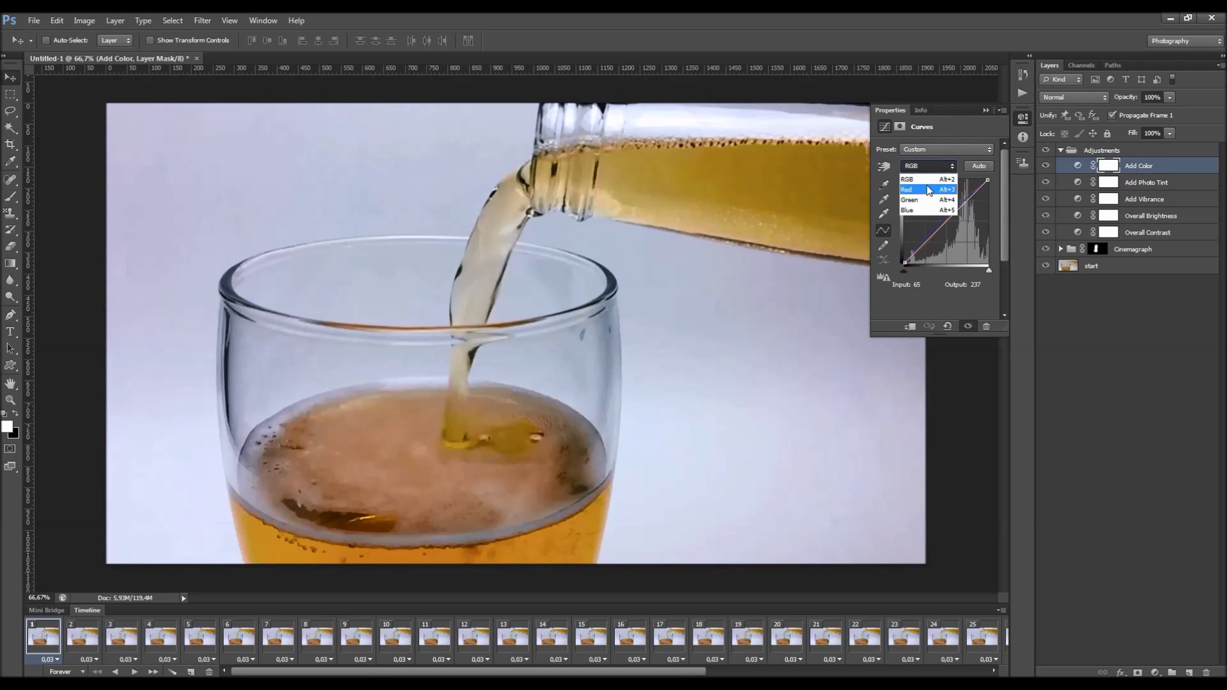
click(924, 182)
drag(926, 244, 931, 247)
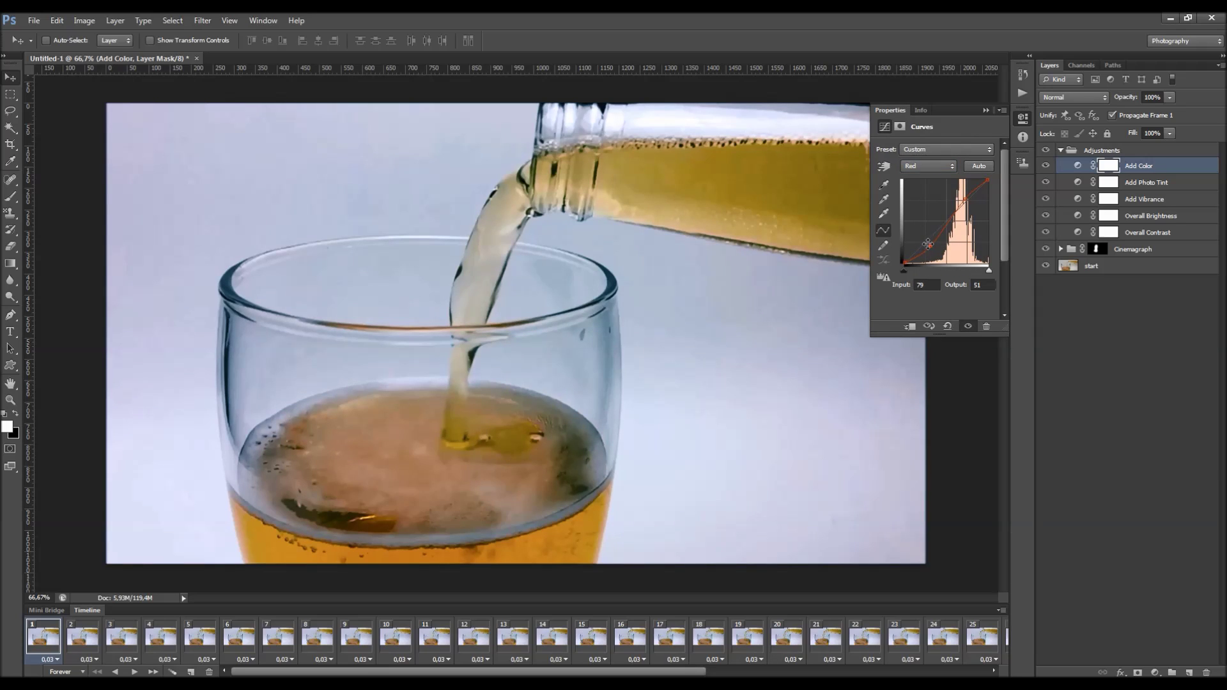
click(987, 110)
click(1046, 165)
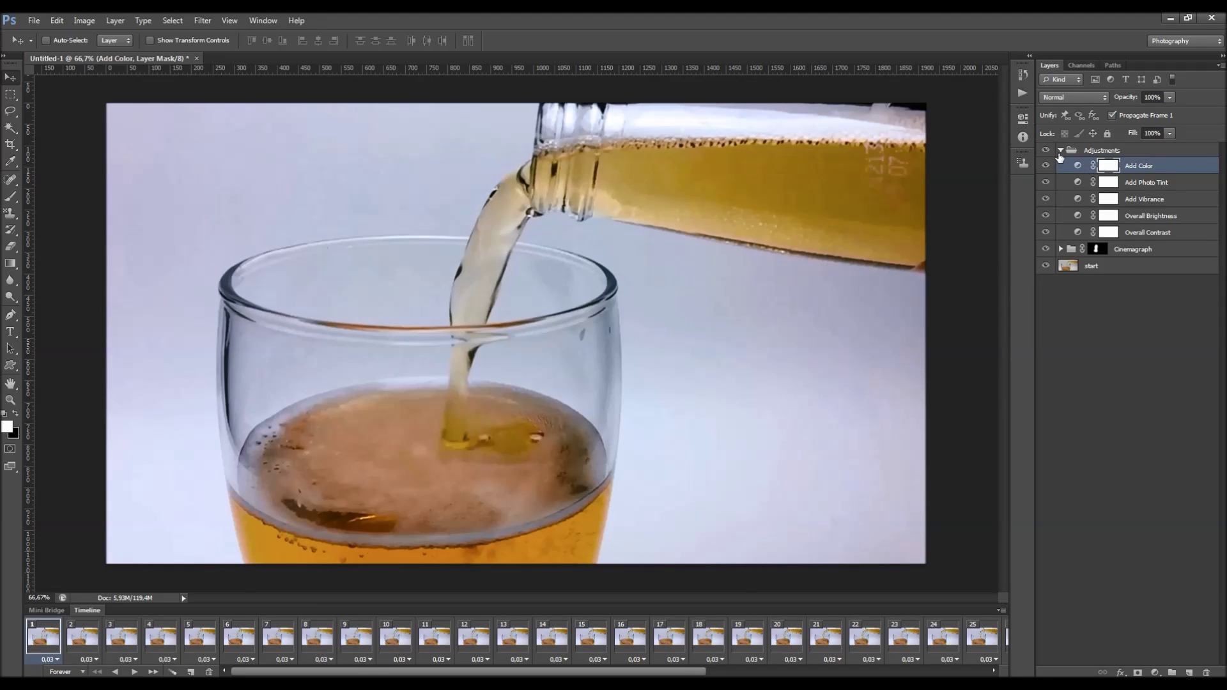
click(1061, 150)
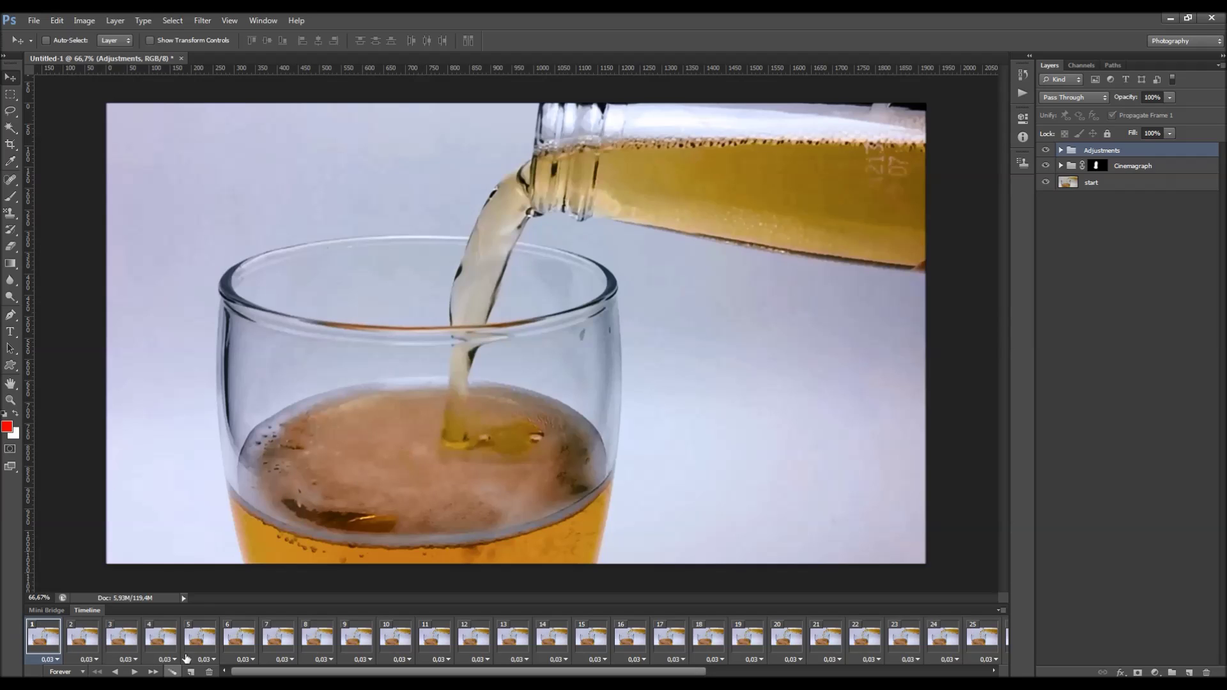
Play and stop the animation preview, leaving frame 1's delay unchanged.
scroll(447, 434, down, 1)
click(133, 670)
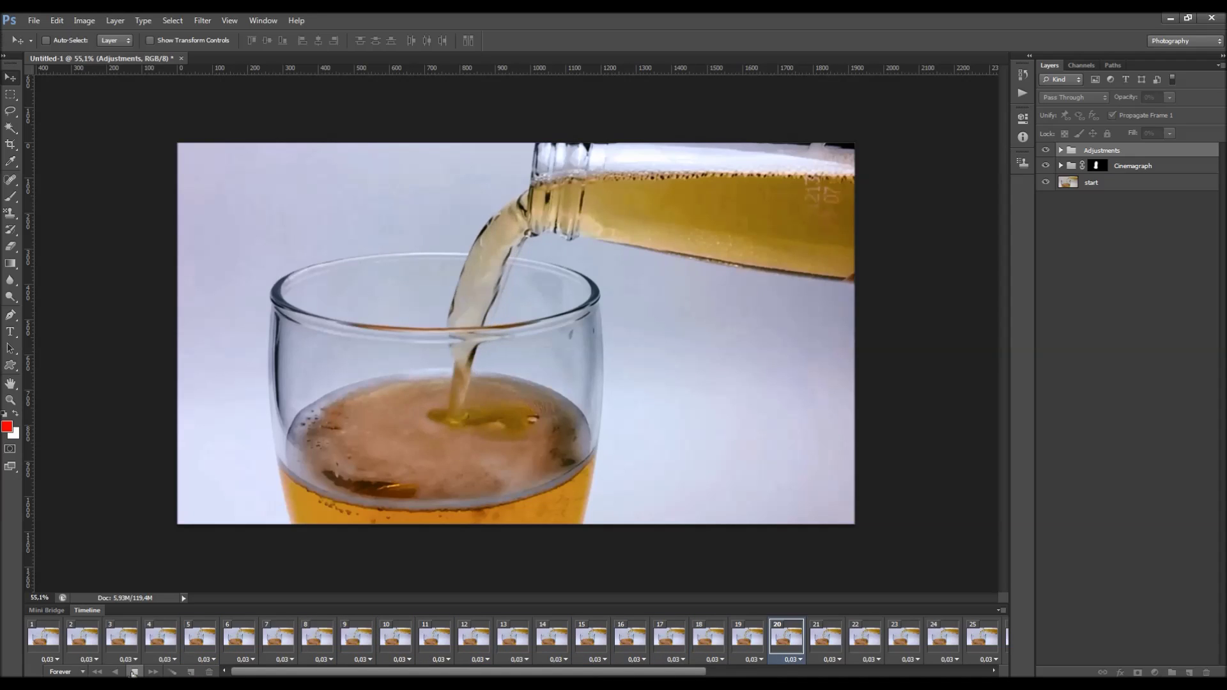
click(134, 672)
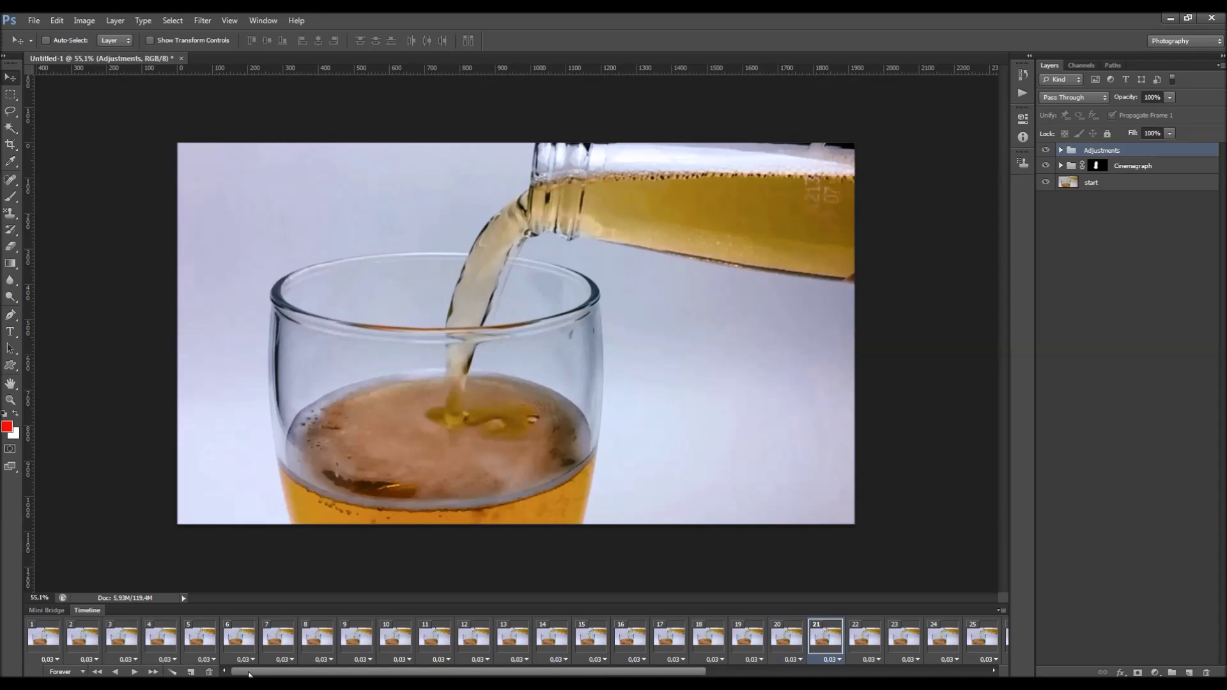
click(55, 661)
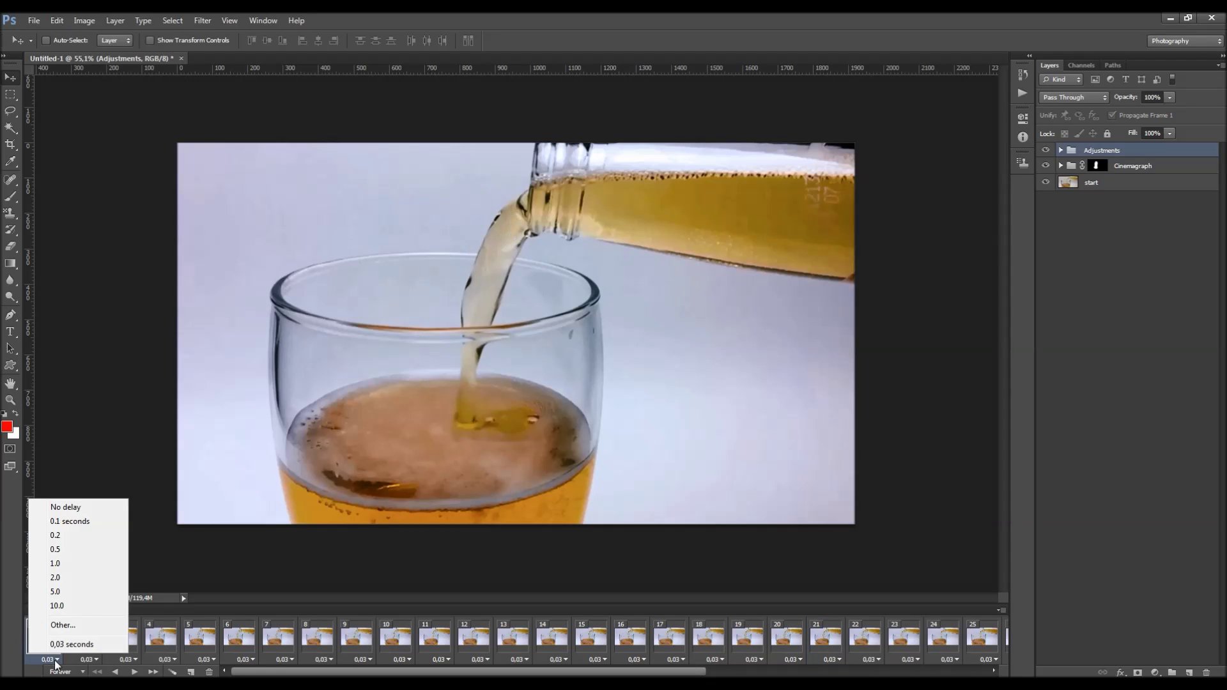
click(211, 581)
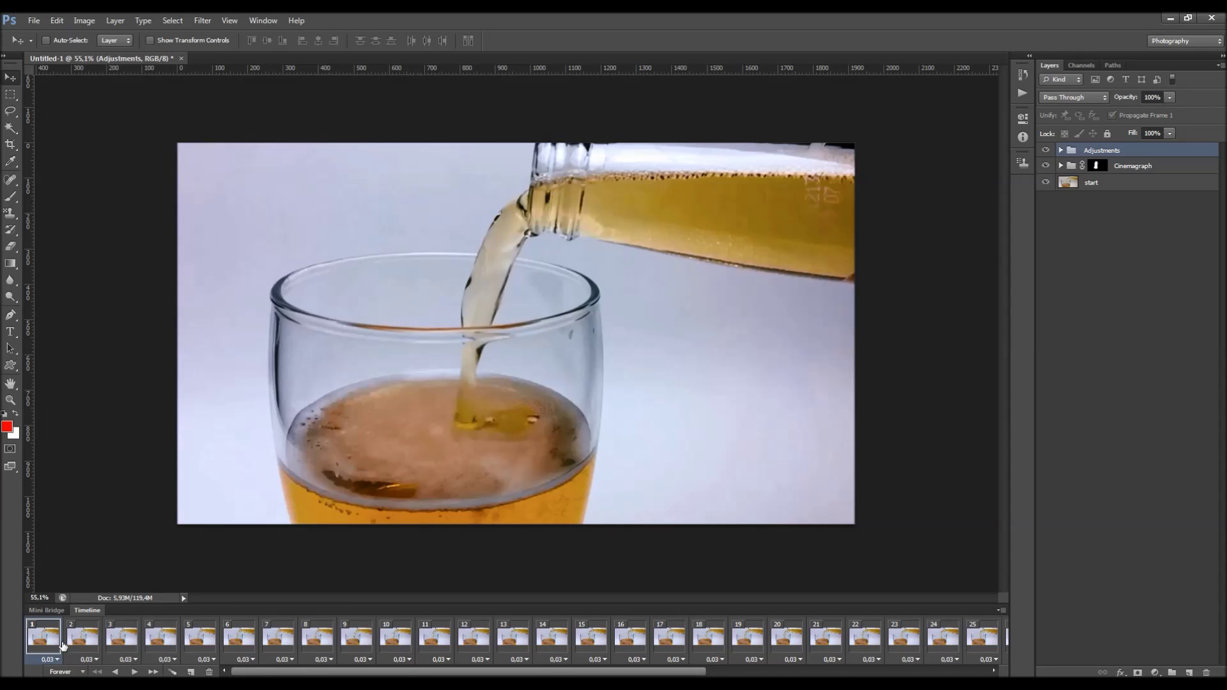
drag(241, 675, 522, 673)
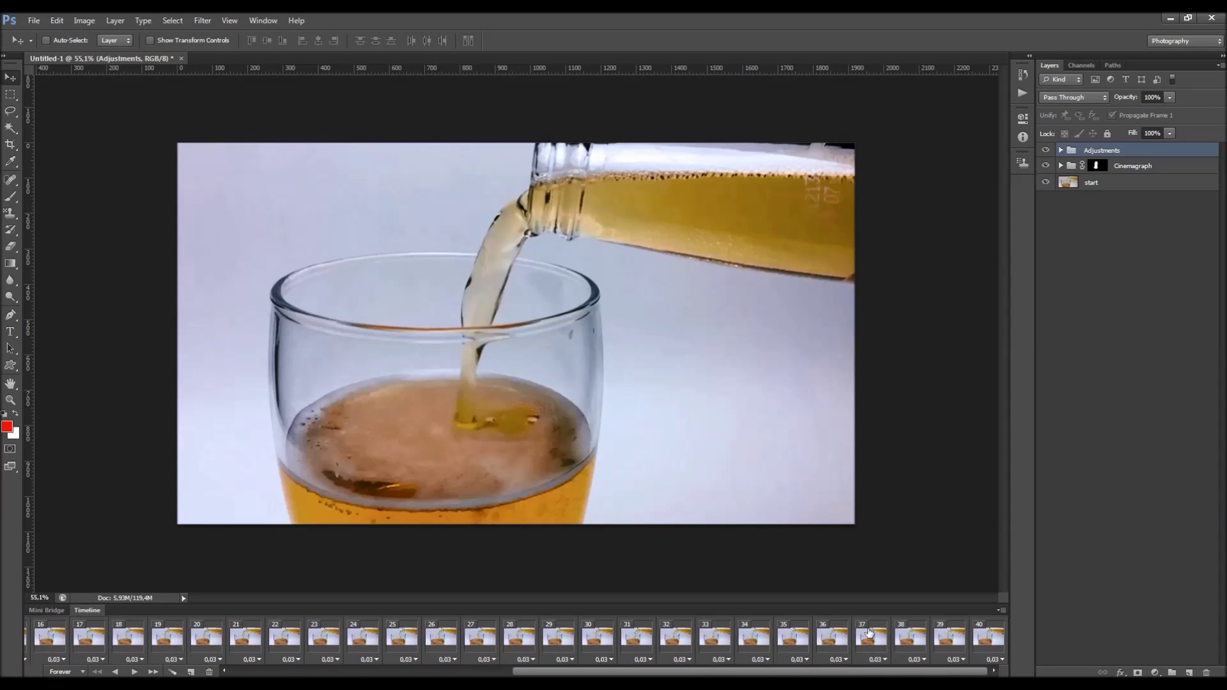
Select all frames, set their delay to No delay, zoom out and replay.
click(1001, 611)
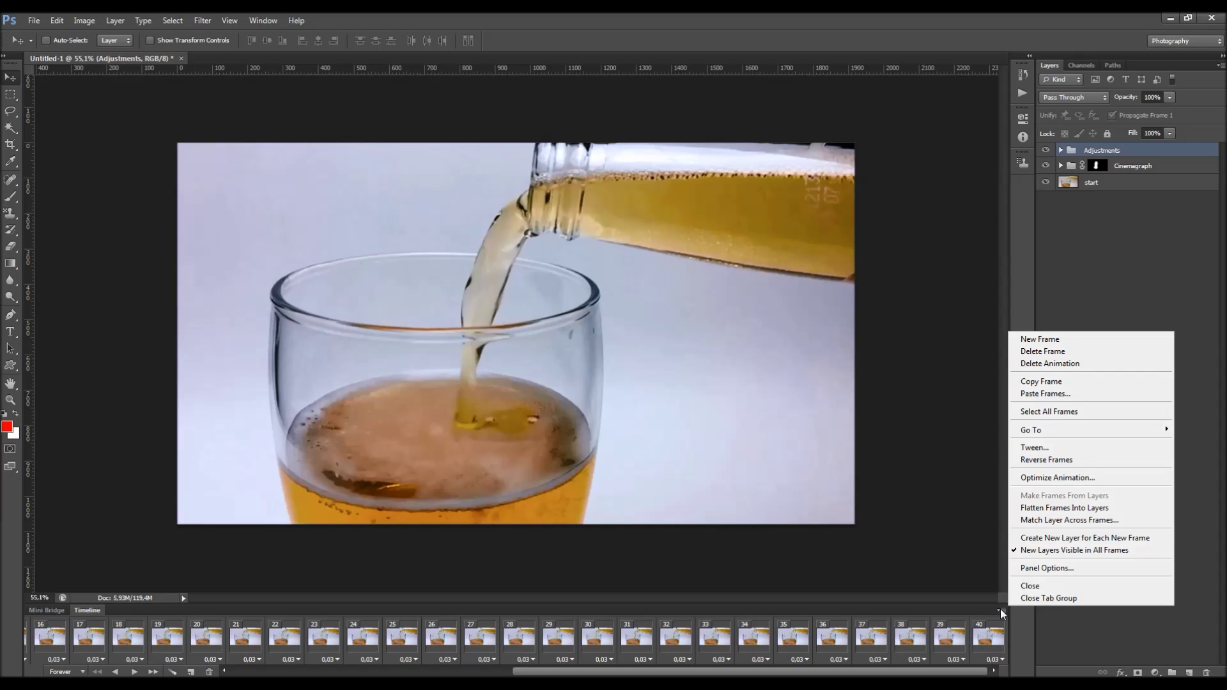
click(1061, 412)
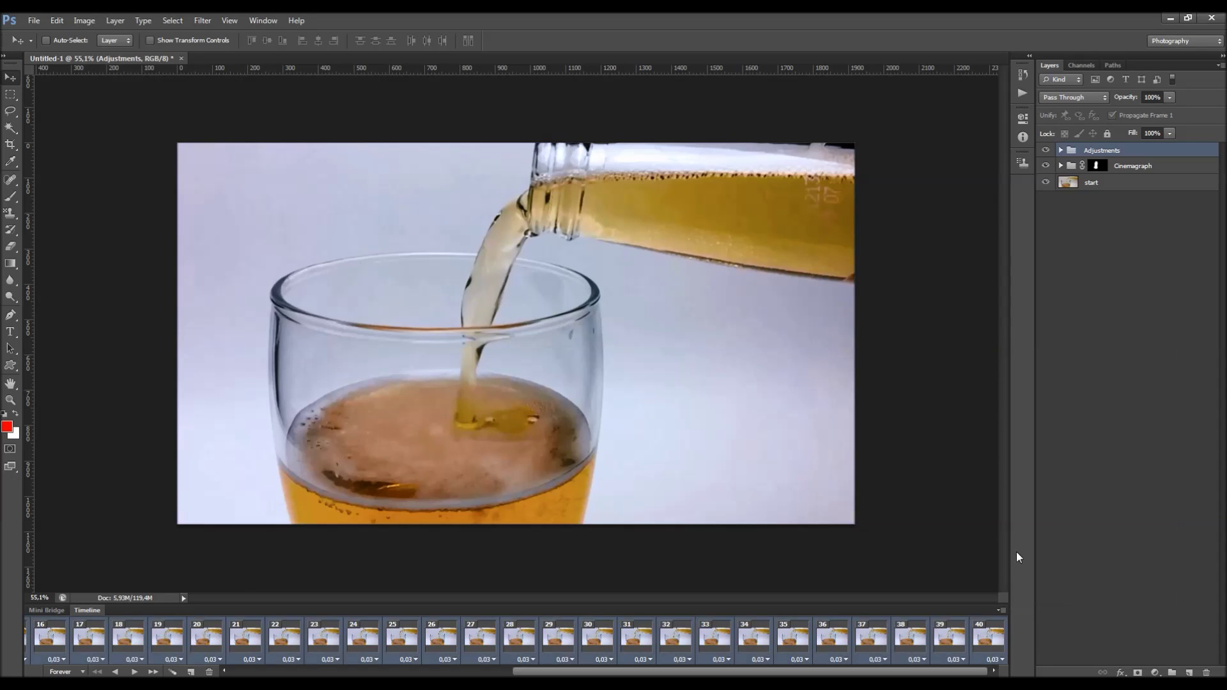
click(879, 660)
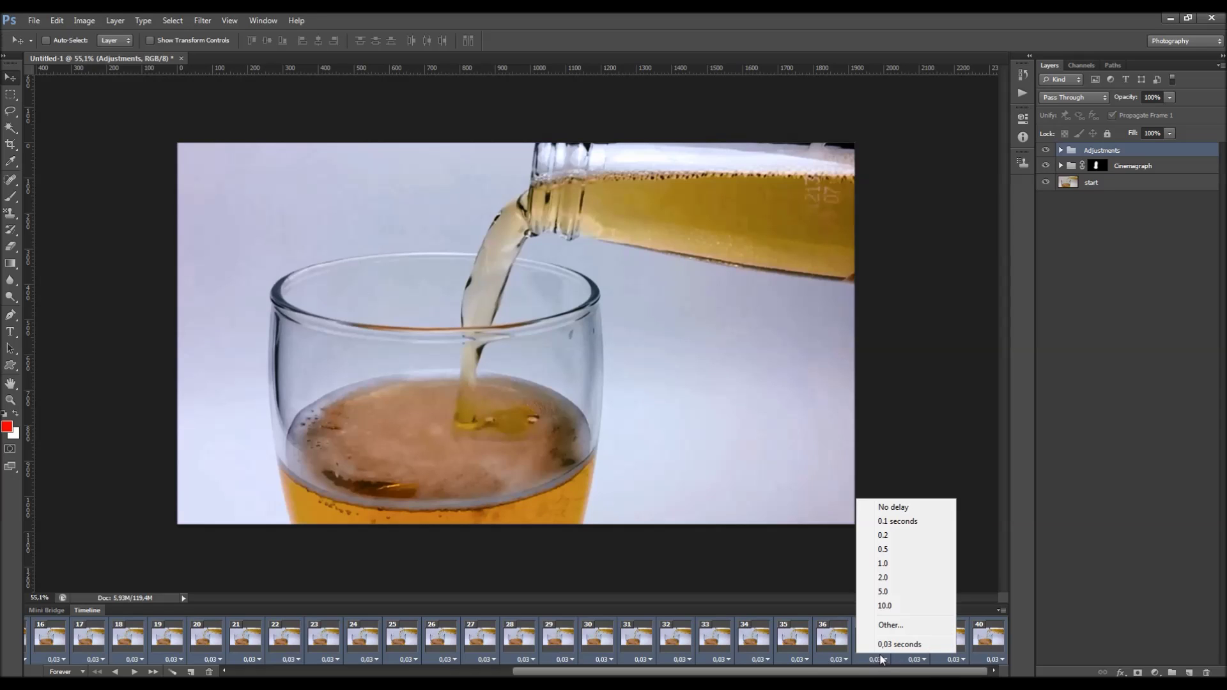
click(898, 507)
key(ctrl+minus)
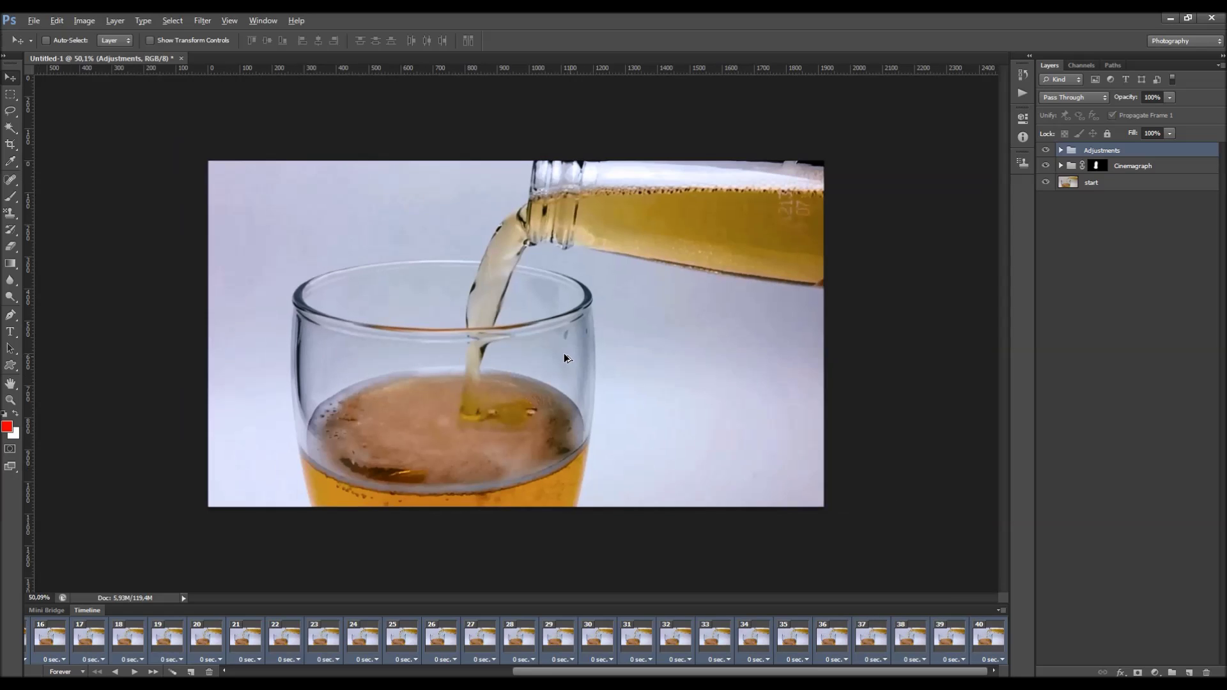
key(ctrl+minus)
key(ctrl+minus)
click(135, 672)
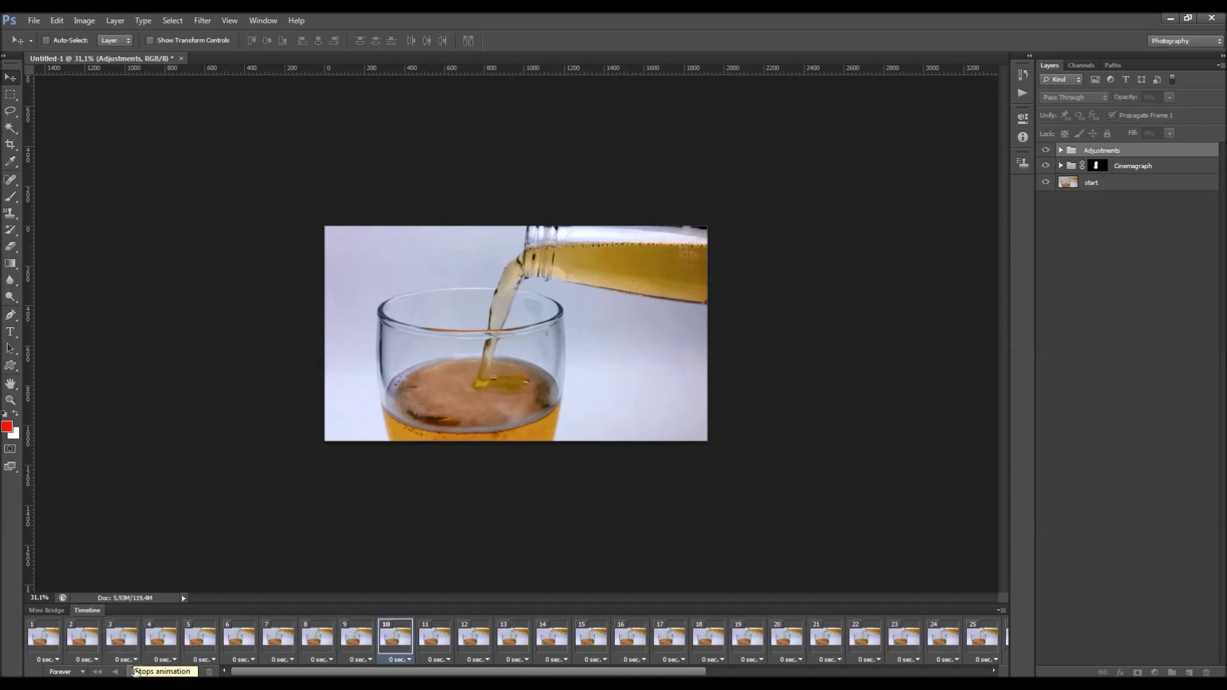
Stop playback and delete frames 39 and 40.
click(134, 672)
scroll(798, 655, down, 5)
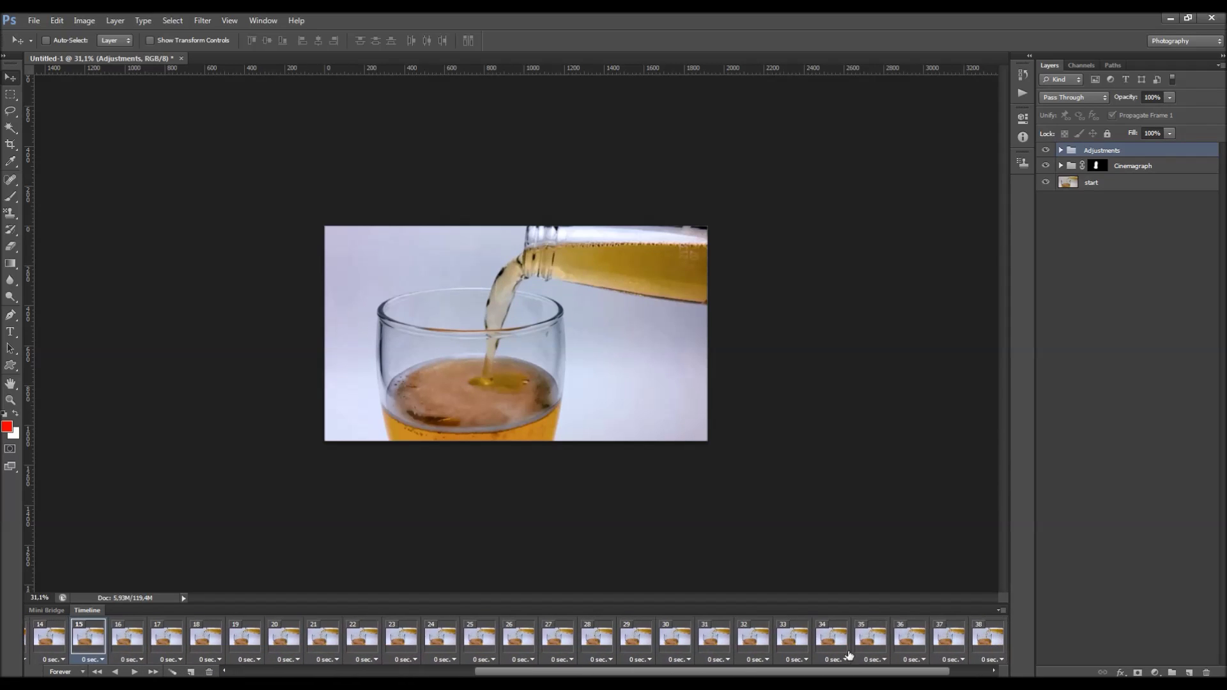
click(939, 639)
drag(772, 671, 810, 671)
click(910, 640)
click(949, 639)
click(976, 635)
click(915, 638)
click(873, 639)
click(921, 641)
click(948, 643)
click(974, 641)
shift+click(956, 645)
click(209, 672)
click(637, 288)
Delete frames 1 and 2, then play and stop the shortened loop.
scroll(591, 640, left, 10)
click(44, 638)
click(83, 638)
click(157, 639)
click(122, 638)
click(86, 635)
shift+click(44, 636)
click(209, 672)
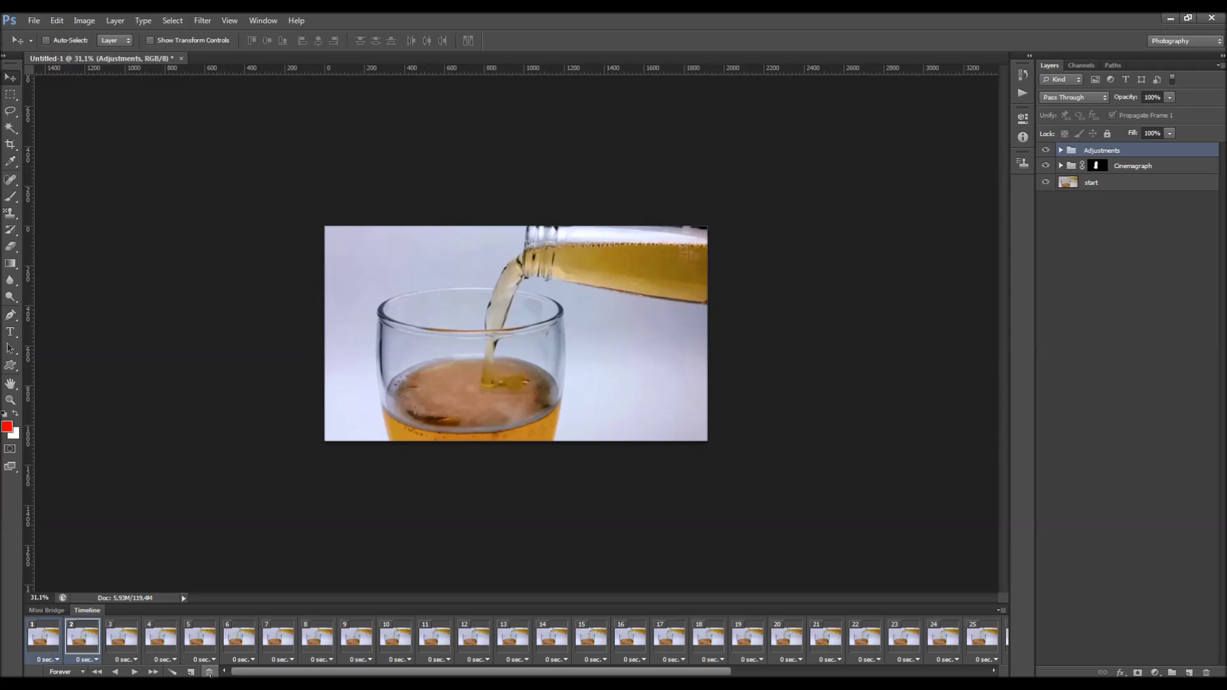
click(582, 268)
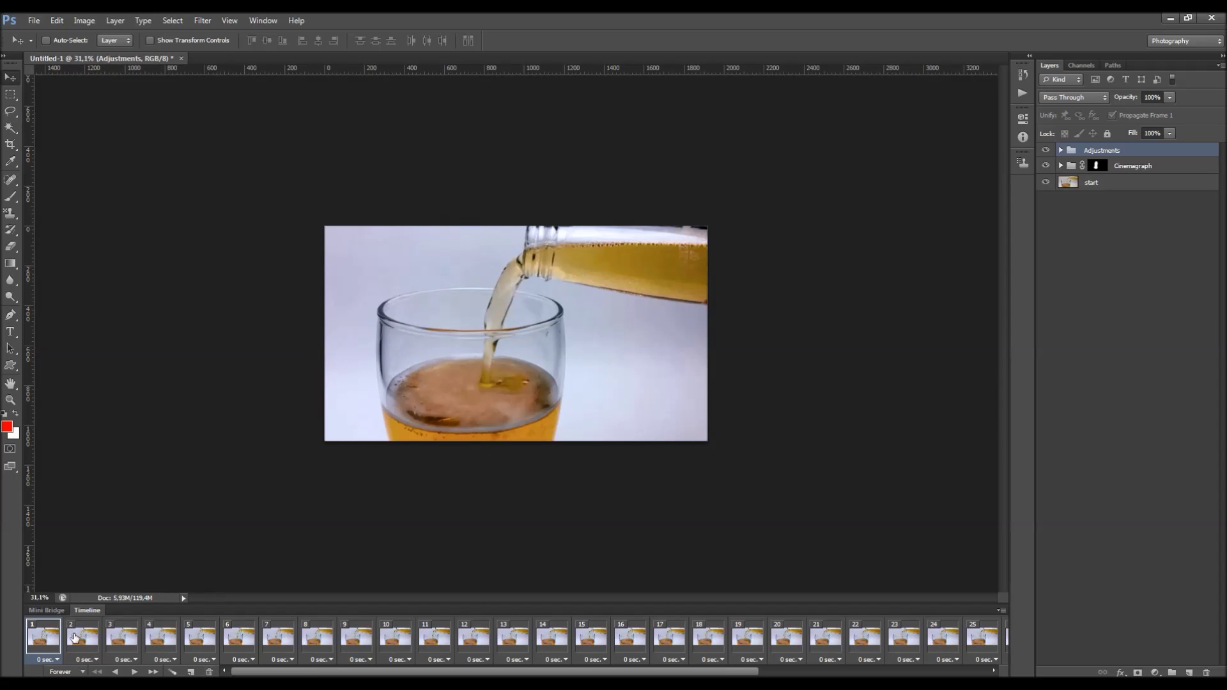
click(134, 672)
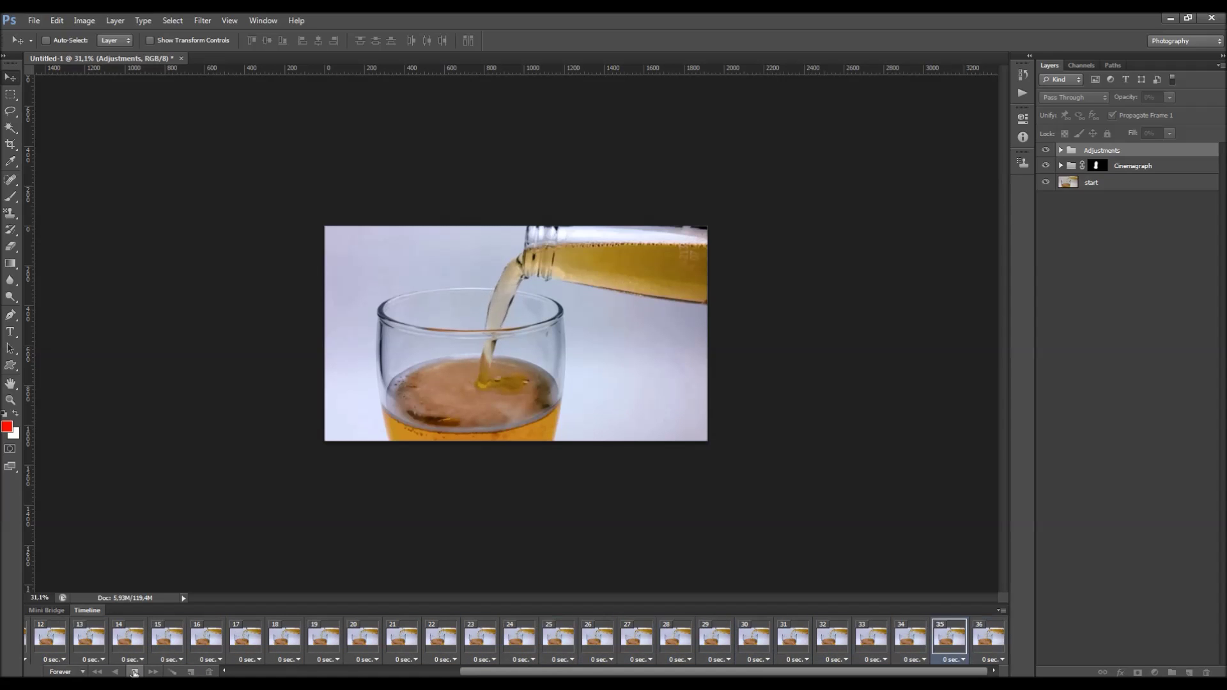
click(134, 672)
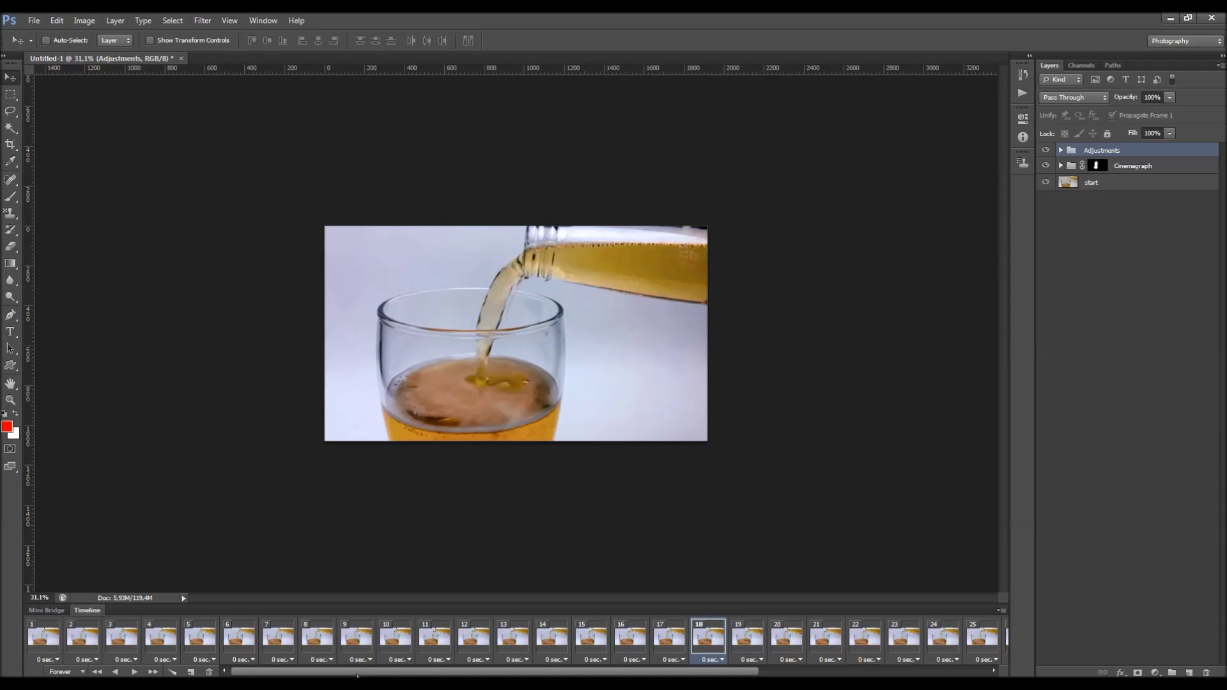
Scrub through the pouring frames, forward to frame 30 and back to frame 13.
drag(358, 674, 622, 665)
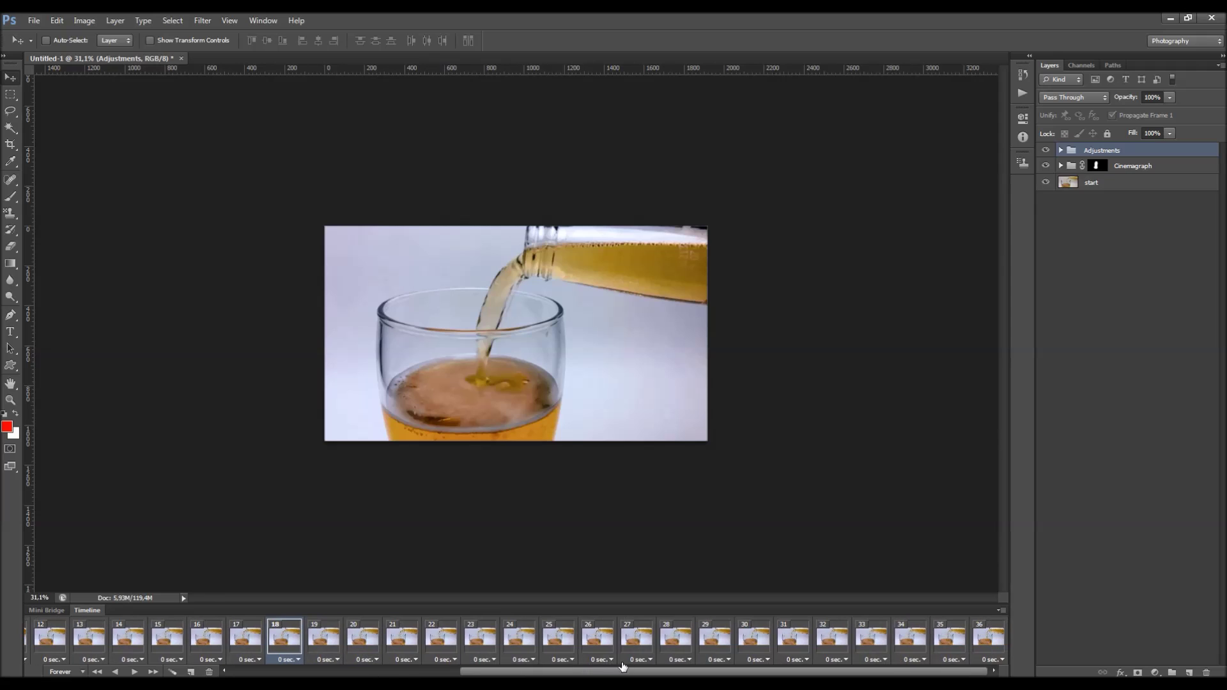
click(386, 629)
click(440, 634)
click(558, 634)
click(676, 634)
click(751, 632)
click(519, 634)
click(362, 634)
click(323, 634)
click(284, 634)
click(206, 634)
click(114, 631)
click(206, 634)
click(245, 634)
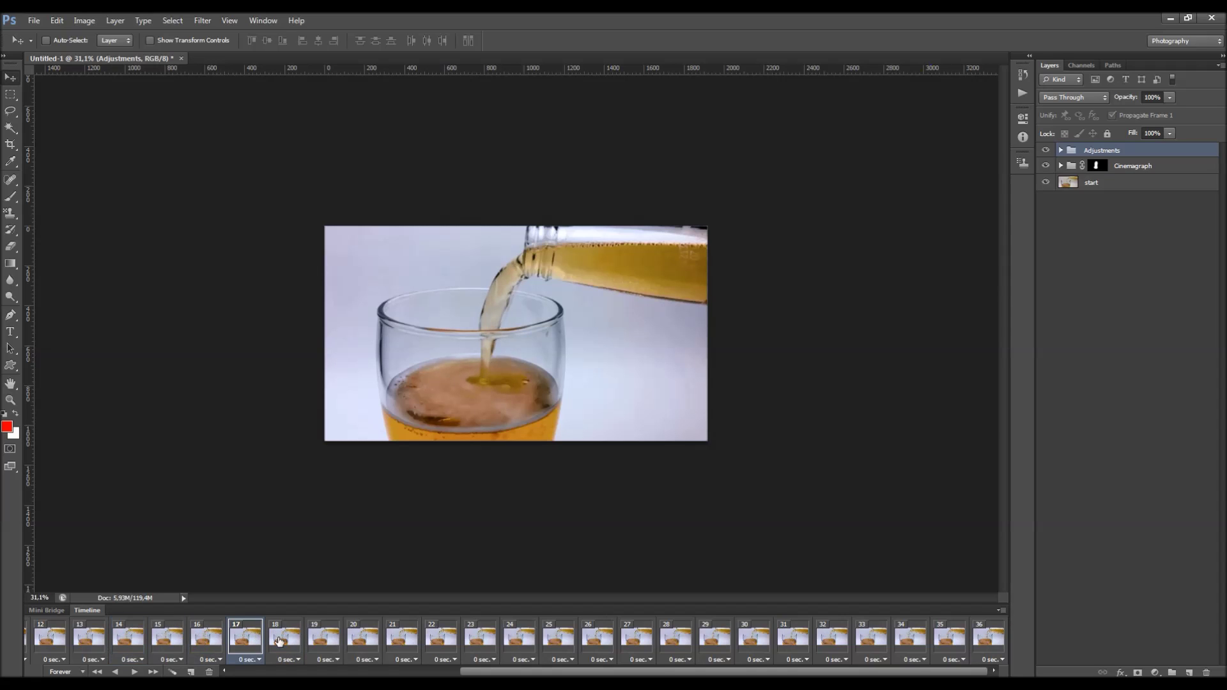
drag(496, 674, 377, 671)
click(332, 636)
click(215, 636)
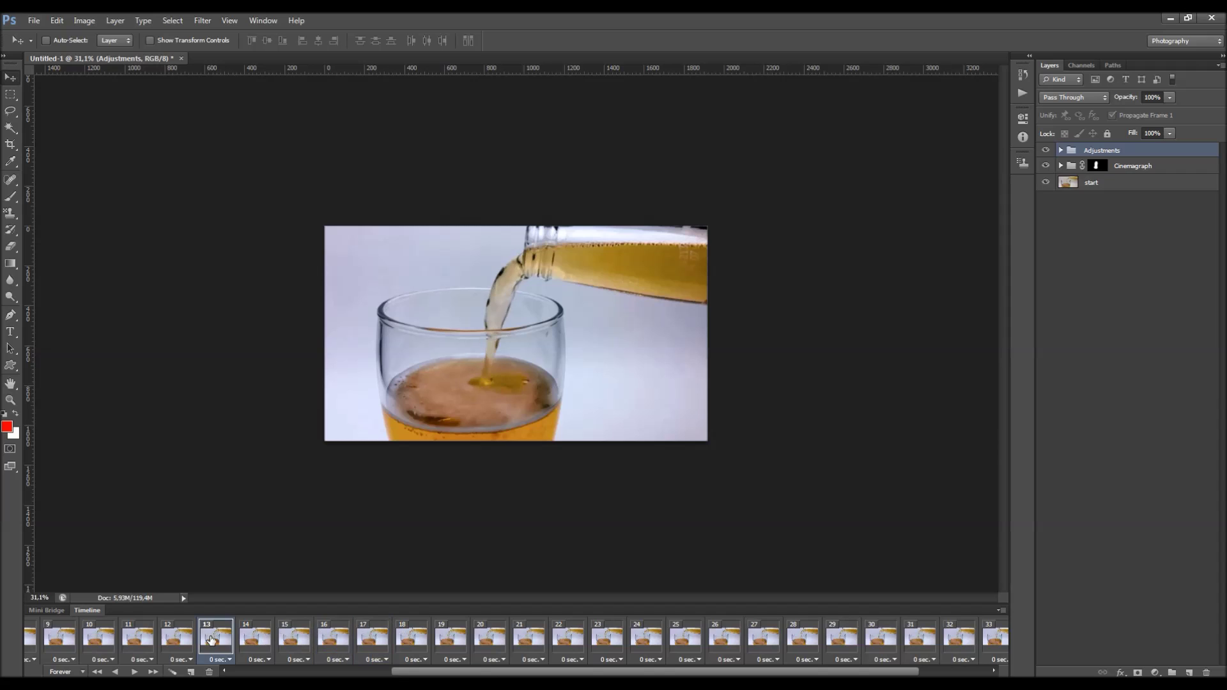
Play and stop the loop preview, then select frames 21 through 36.
click(136, 673)
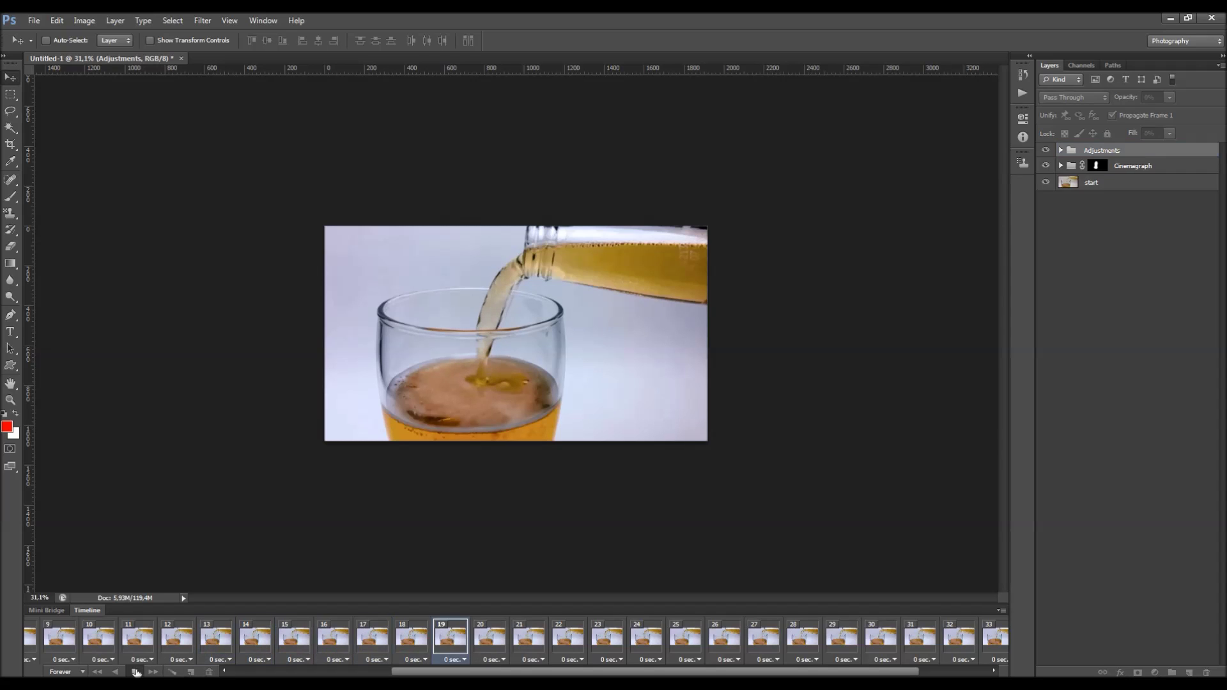
click(136, 673)
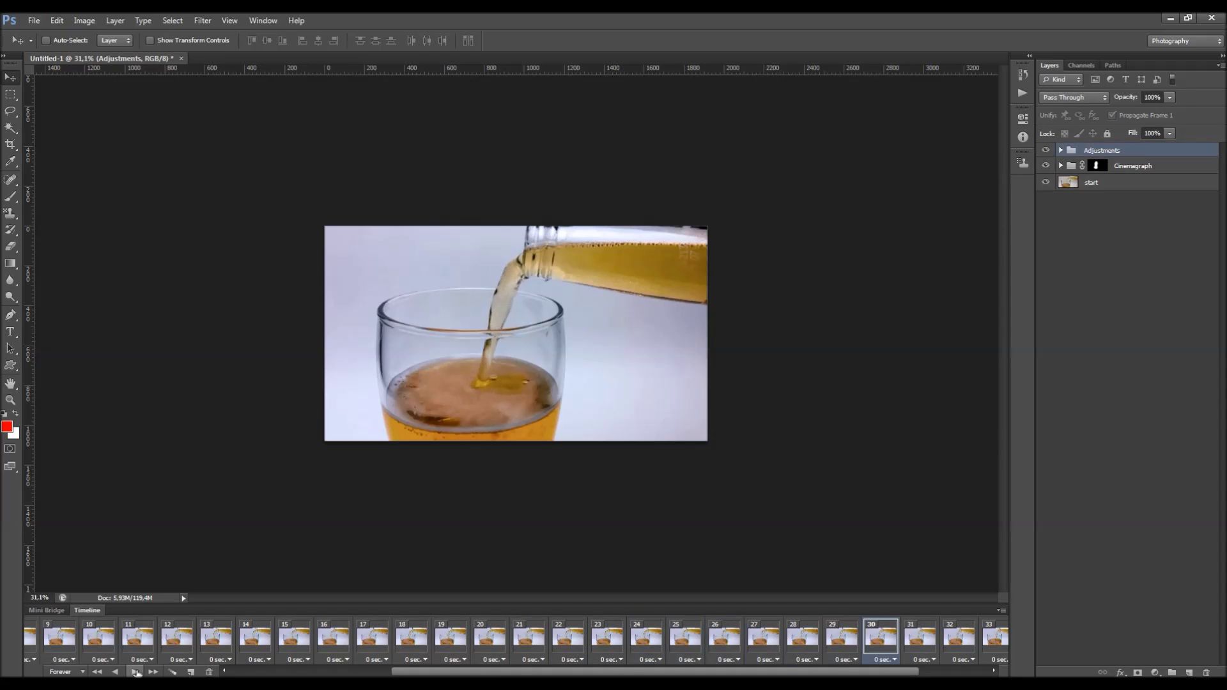
click(523, 634)
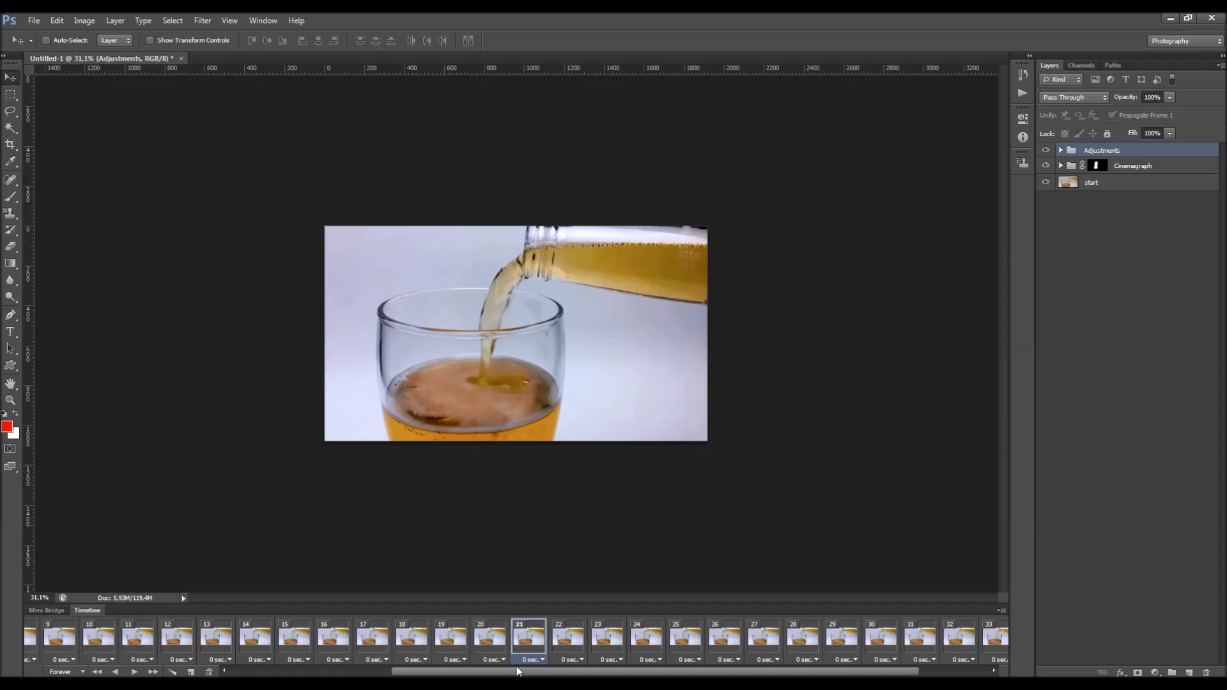
drag(518, 673, 586, 672)
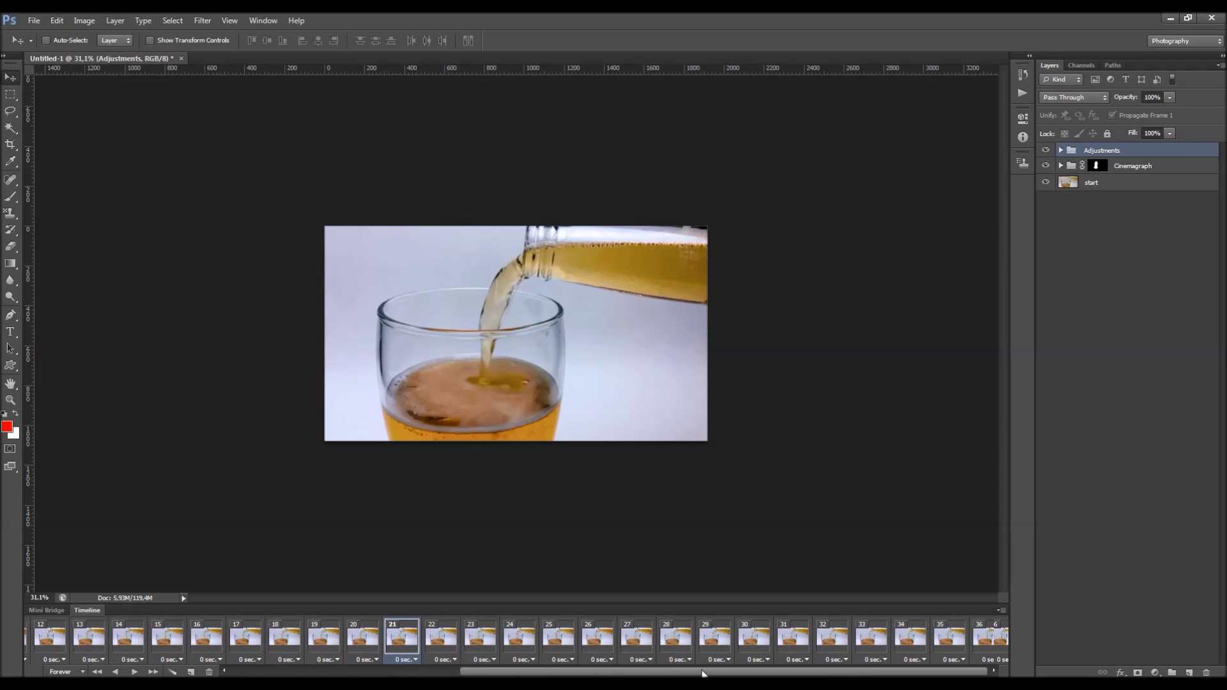
shift+click(993, 642)
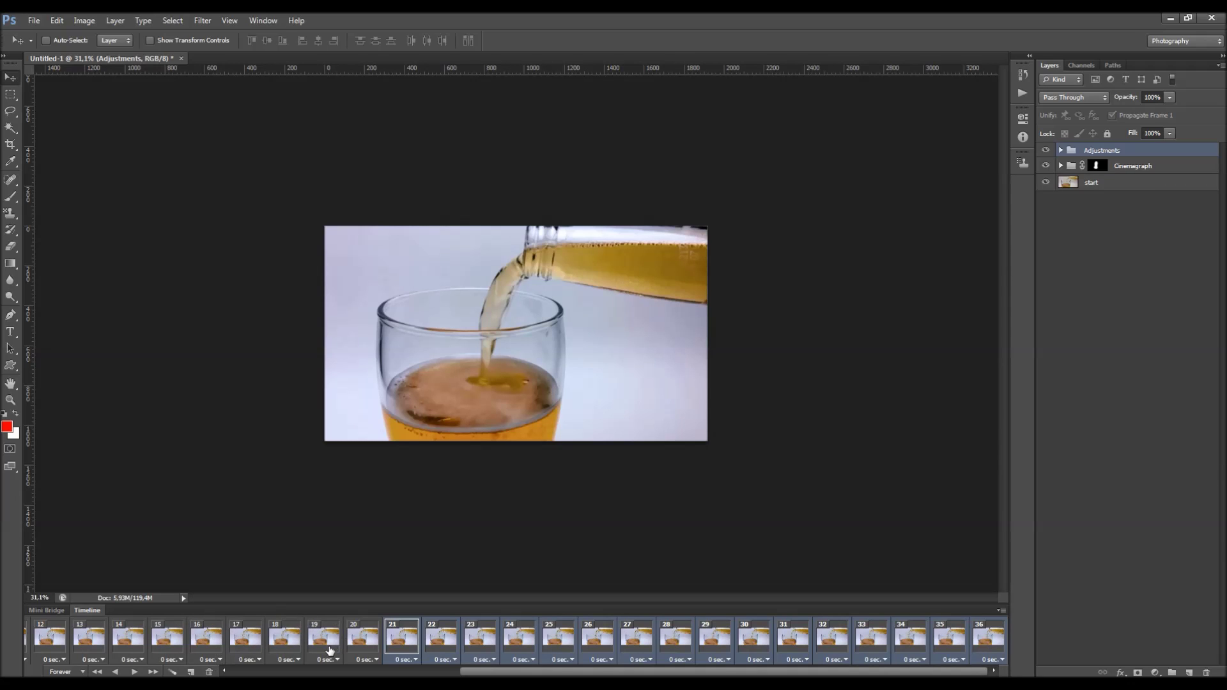
Replay the animation once more and stop it.
drag(484, 671, 474, 673)
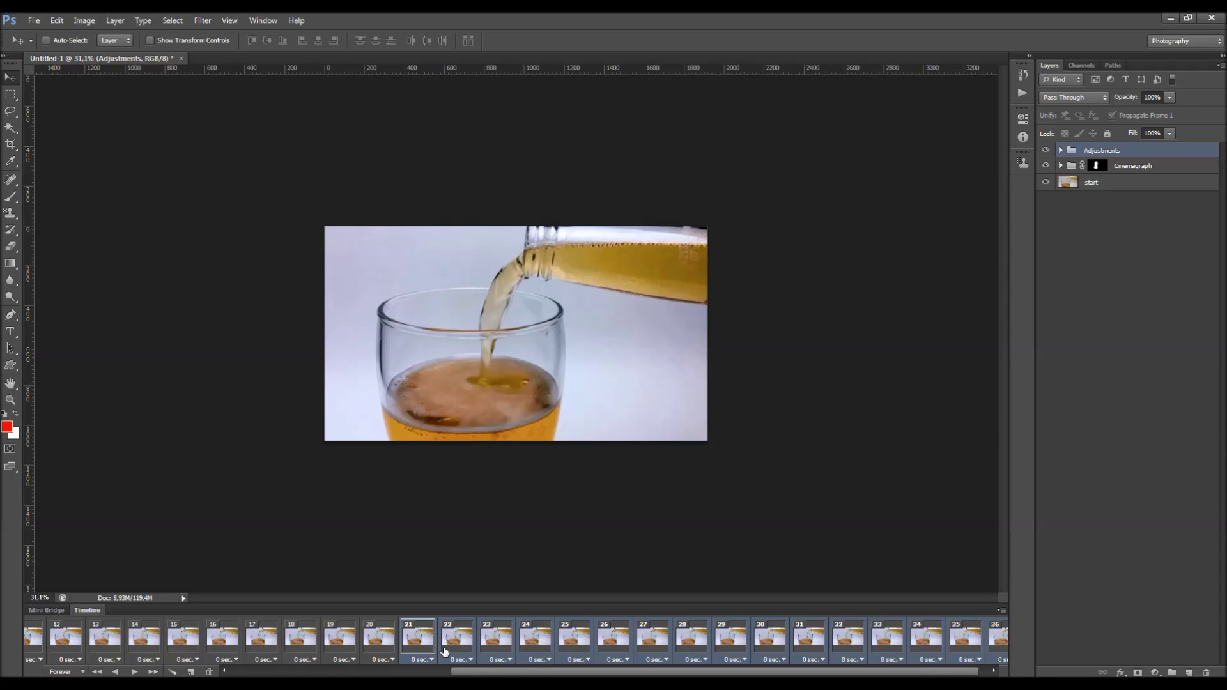
drag(509, 673, 402, 676)
click(135, 672)
click(133, 672)
Compare frame 20 with 21, reselect frames 21–36 and target the Cinemagraph mask.
click(610, 645)
click(562, 639)
click(604, 639)
drag(570, 672, 720, 672)
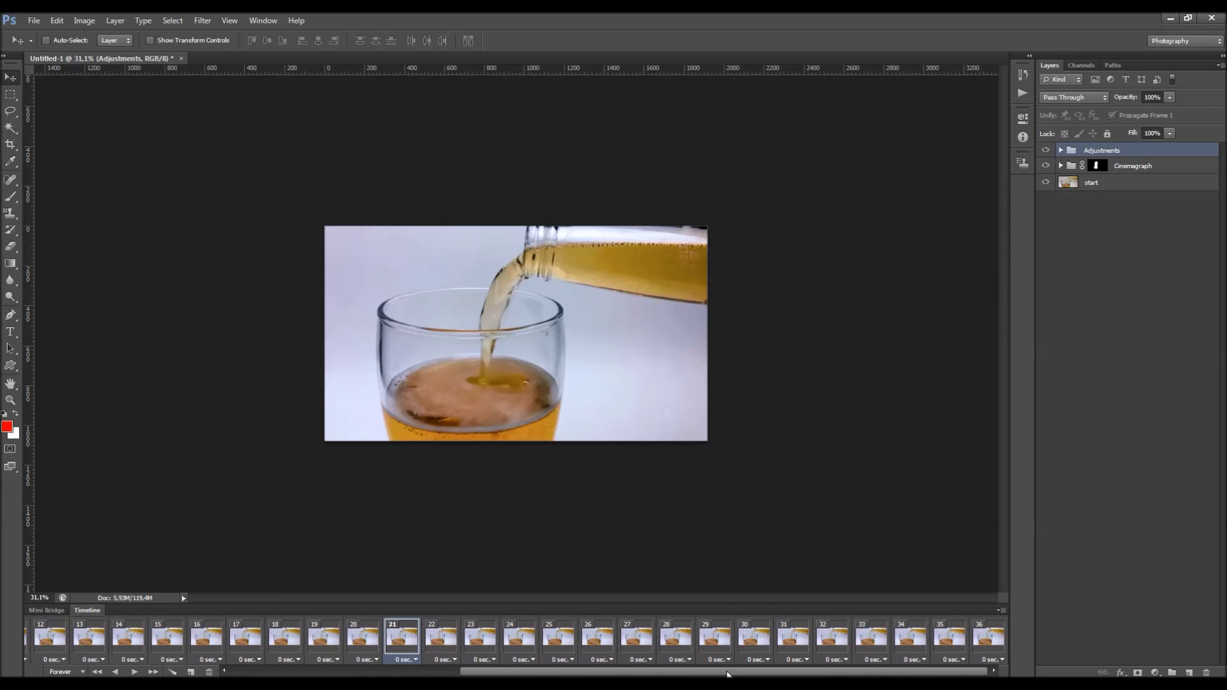
shift+click(980, 639)
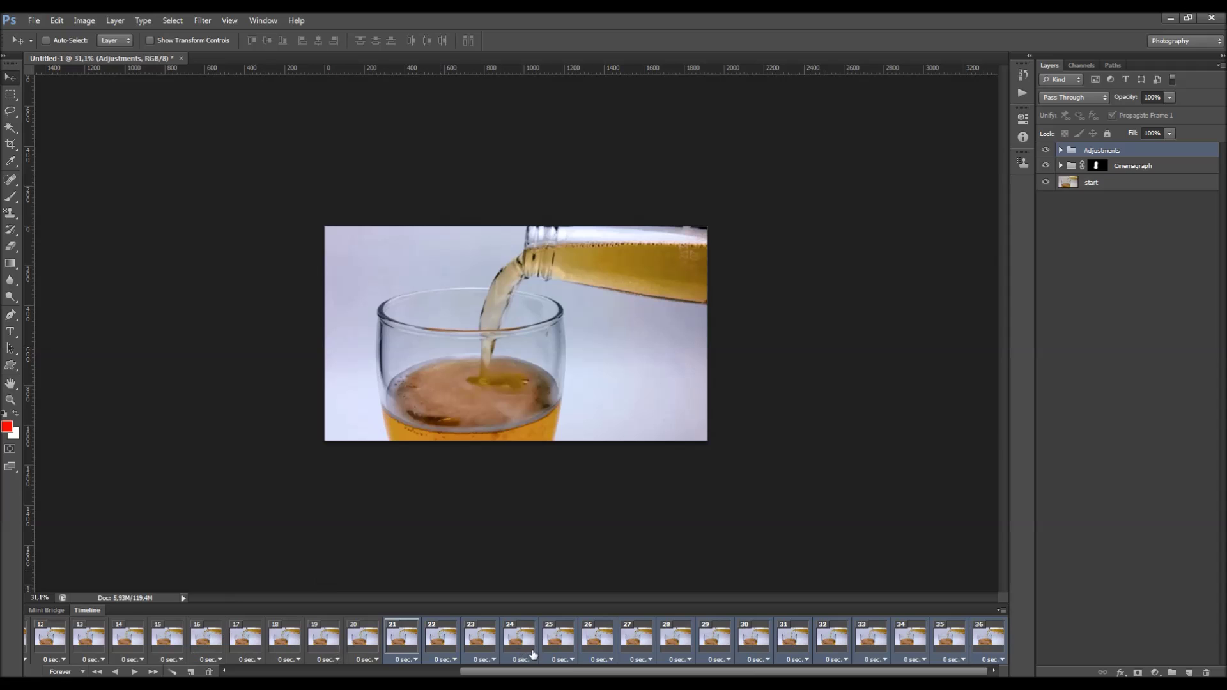
drag(491, 671, 262, 671)
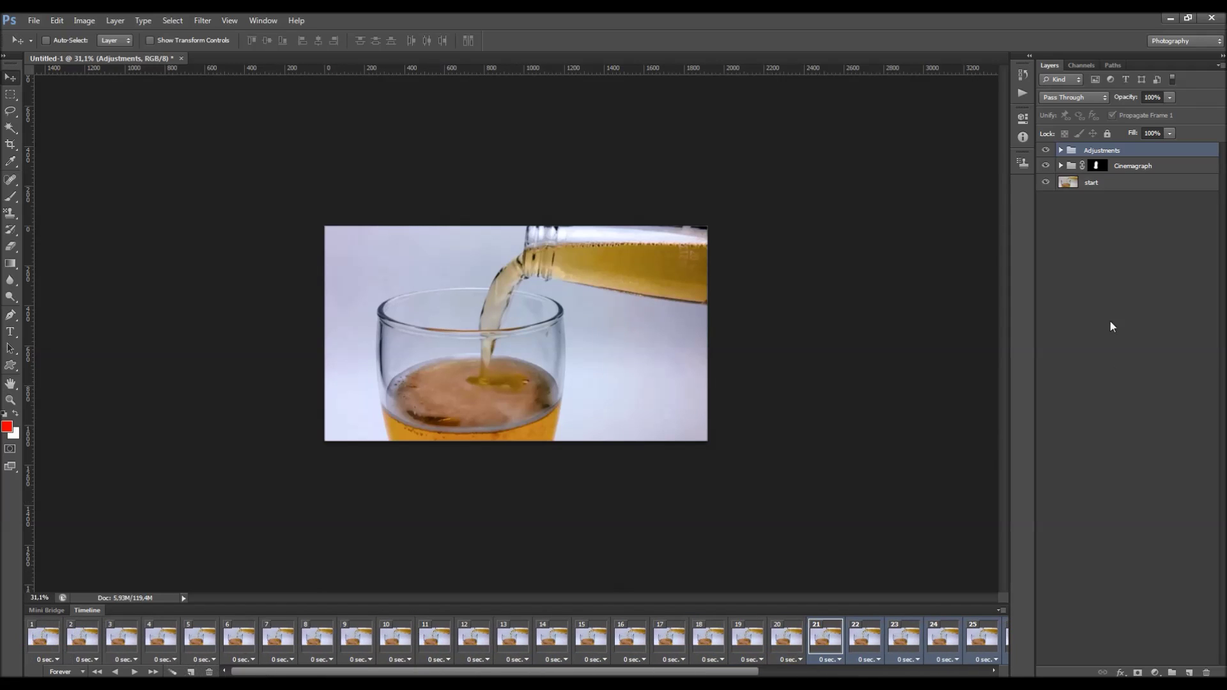
click(1097, 168)
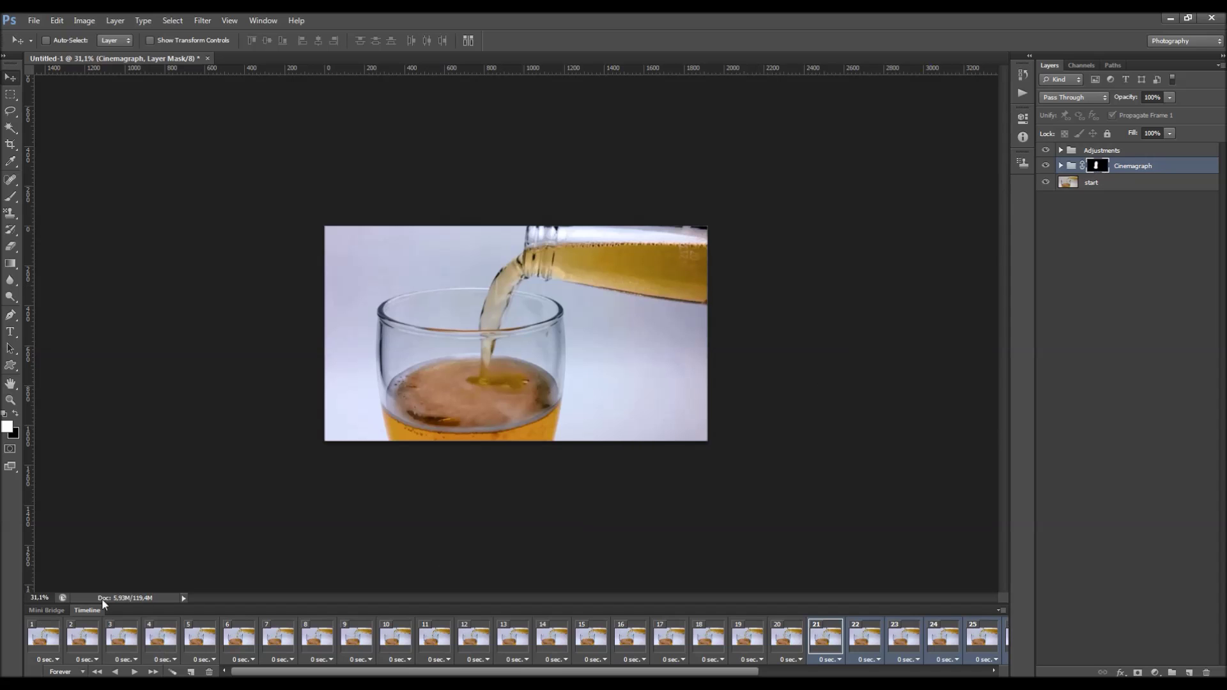
Select all frames 1 through 36 and switch to the Brush tool.
click(37, 638)
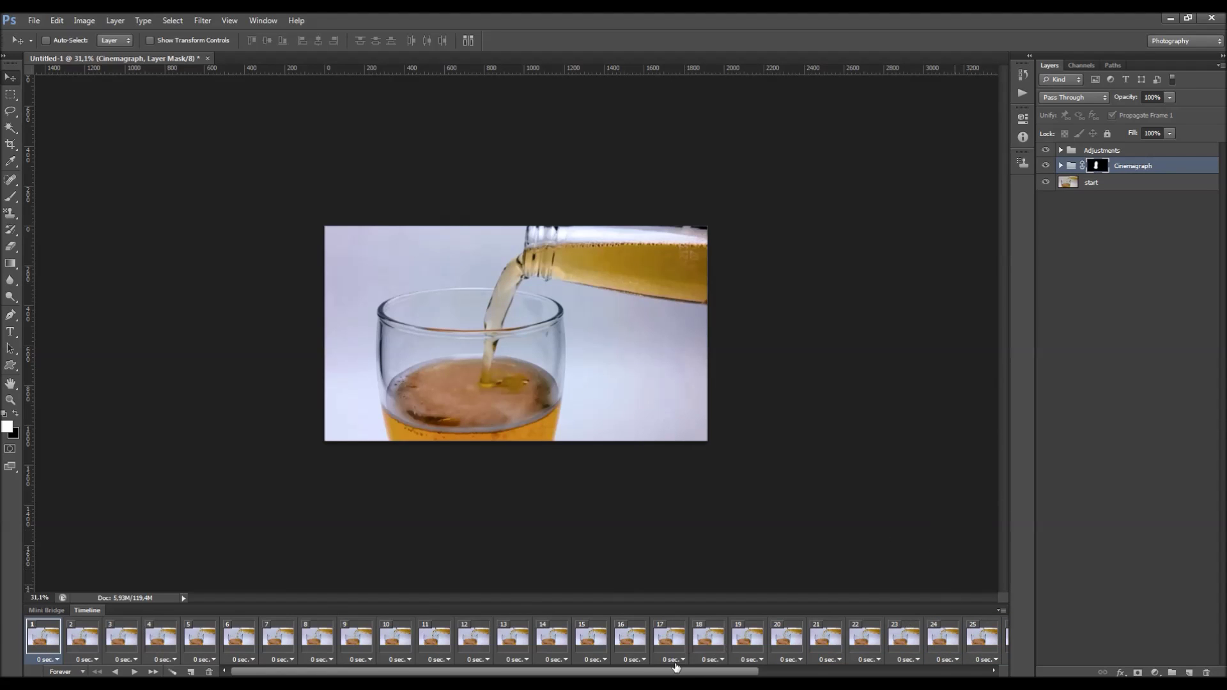
drag(690, 673, 919, 671)
shift+click(988, 639)
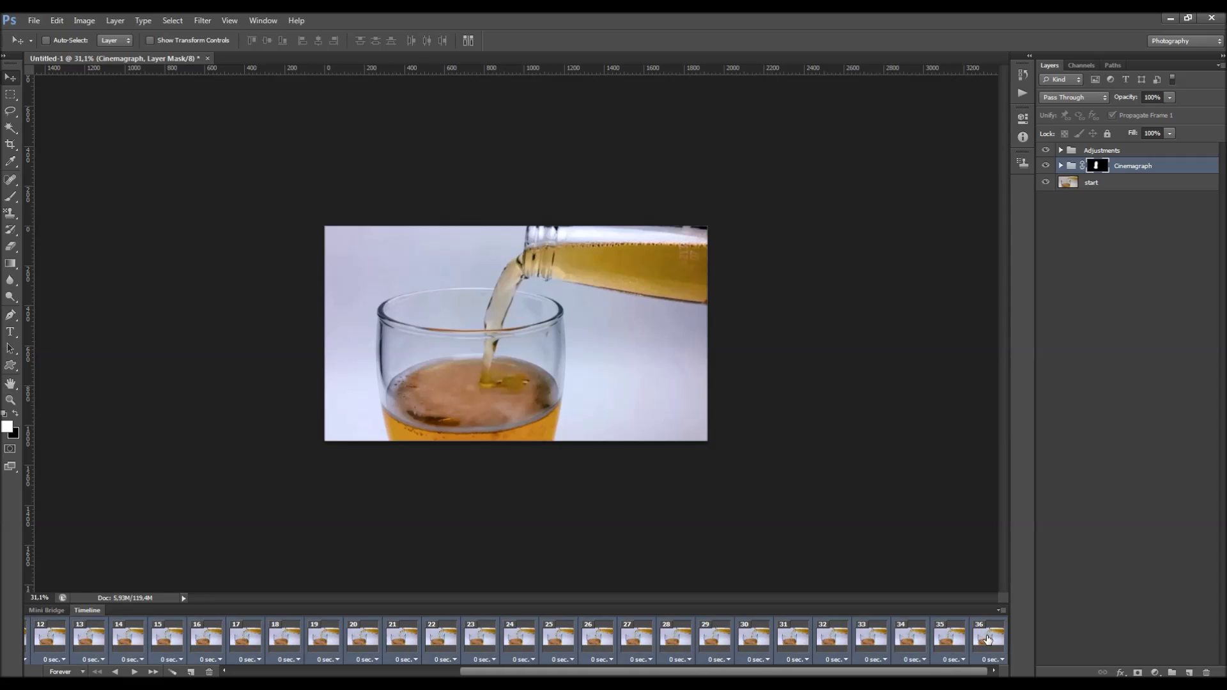
key(b)
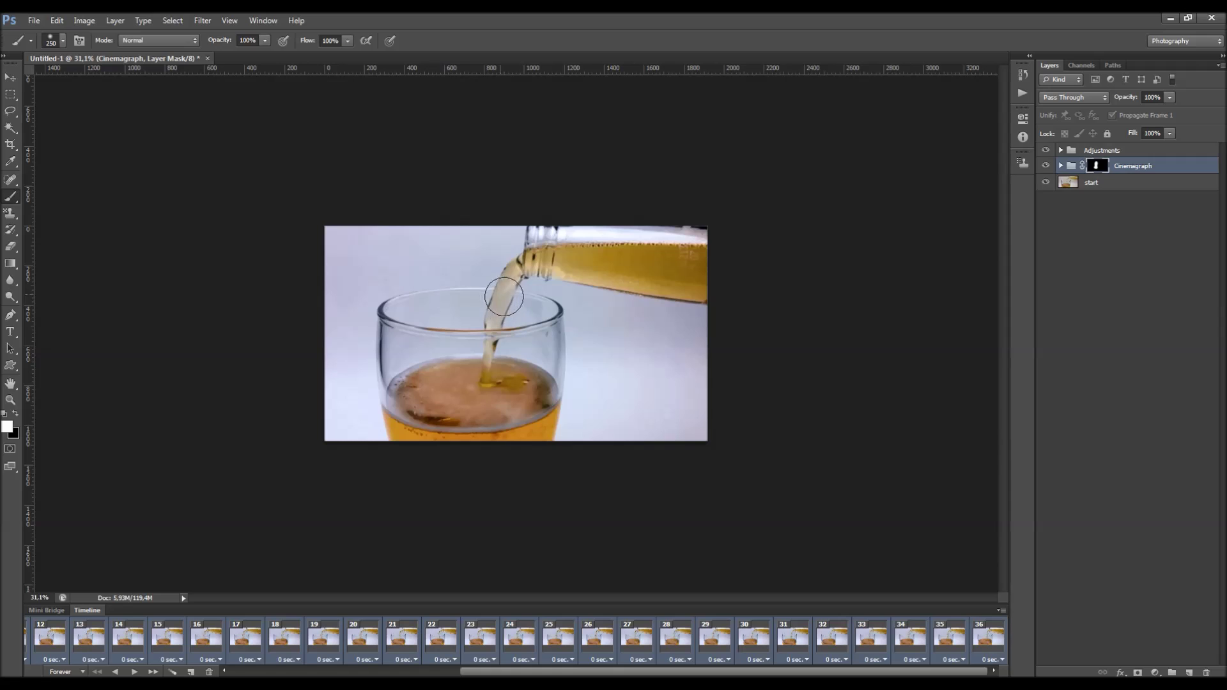
Play the animation from frame 1 to check the pour, then stop it.
scroll(53, 634, up, 1)
scroll(52, 635, up, 5)
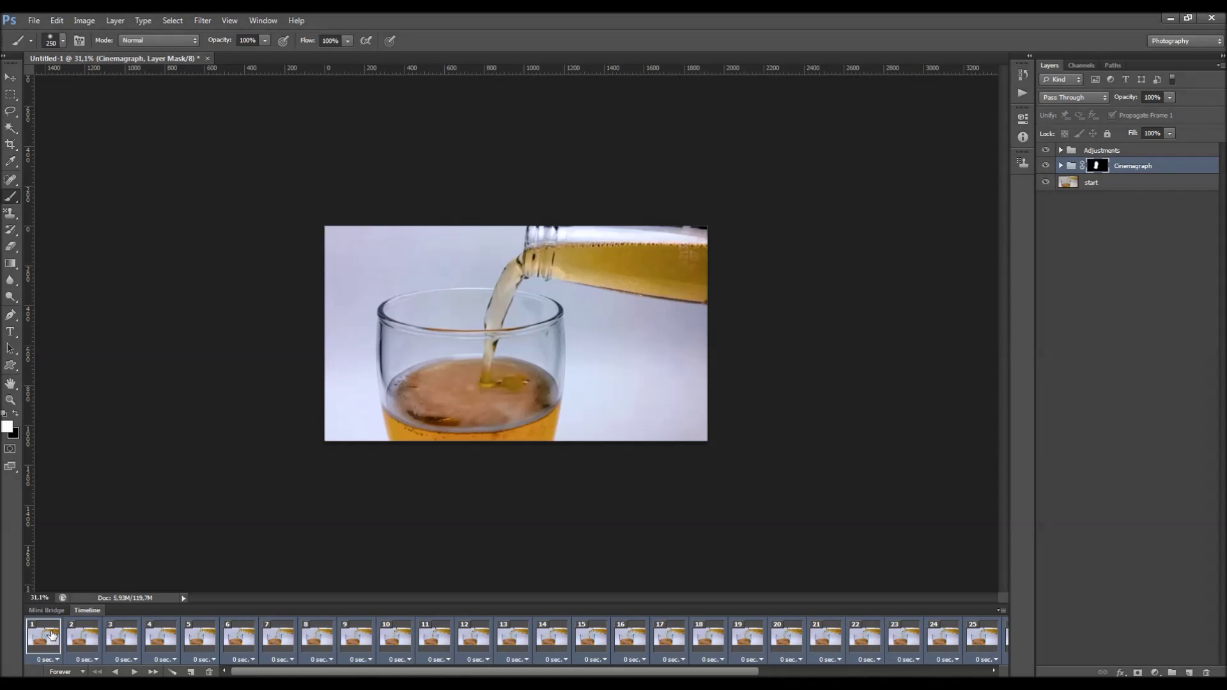
click(134, 672)
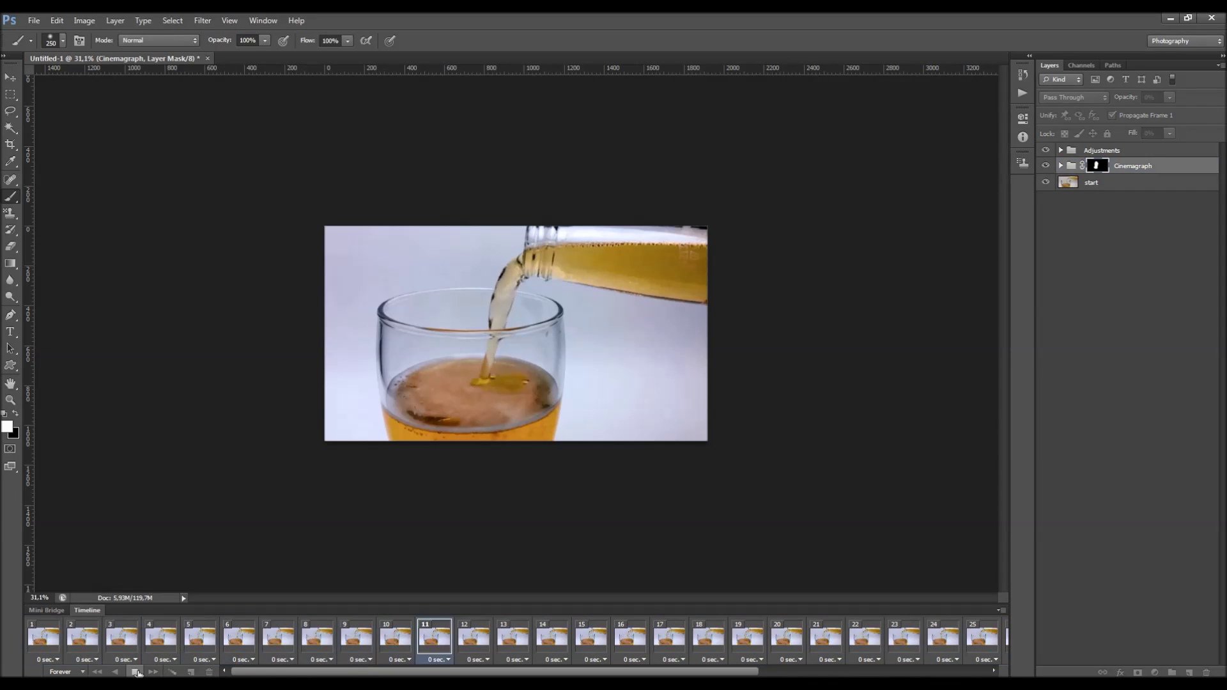
click(136, 672)
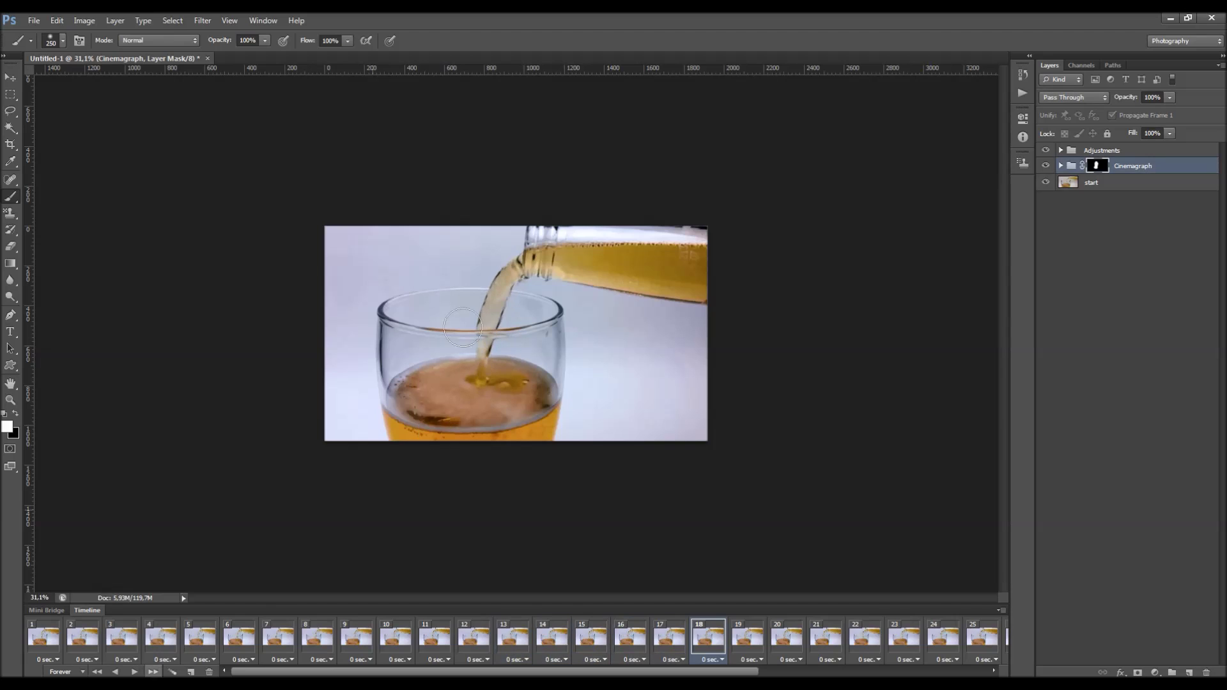
Open File > Save for Web to preview the animation as a GIF.
click(33, 21)
mouse_move(101, 257)
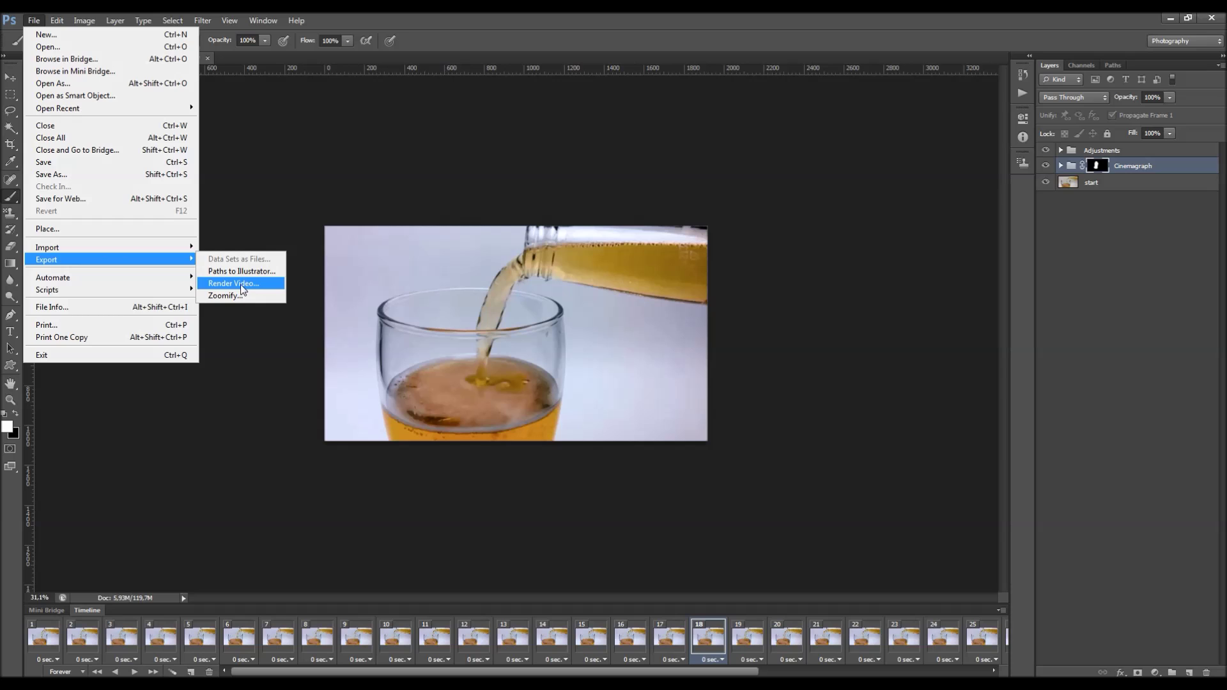
click(64, 199)
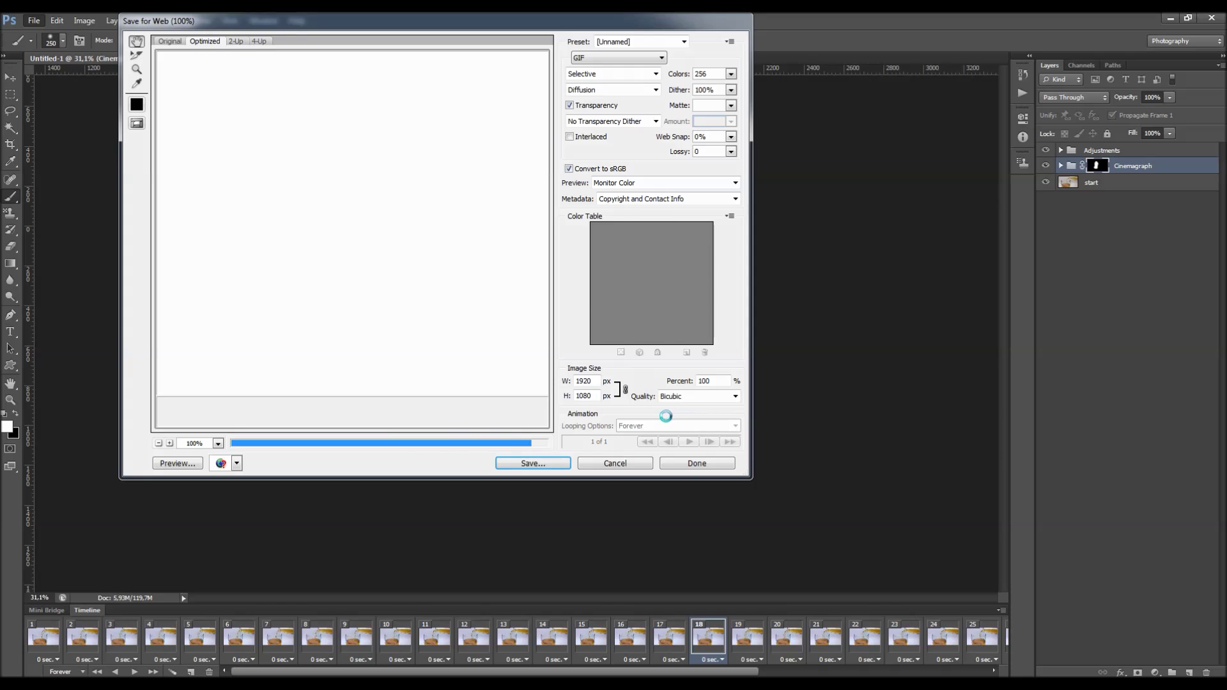
Keep GIF as the format, check the 1920×1080 size, and zoom the preview out.
click(608, 61)
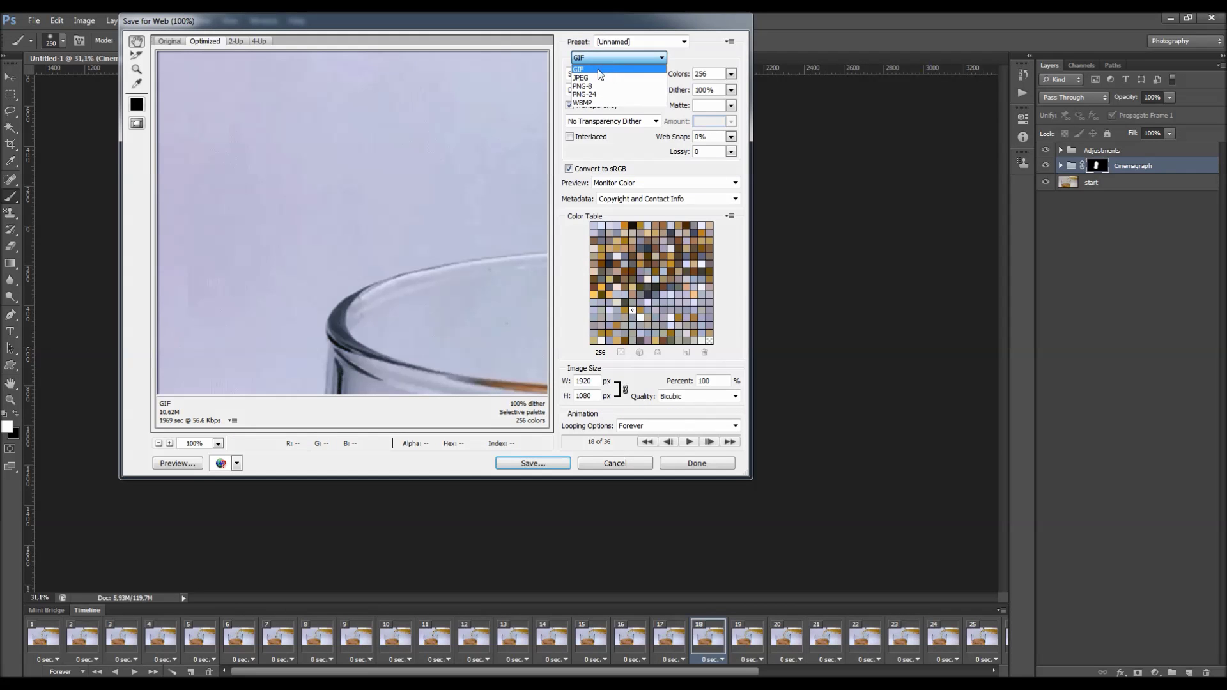
click(597, 68)
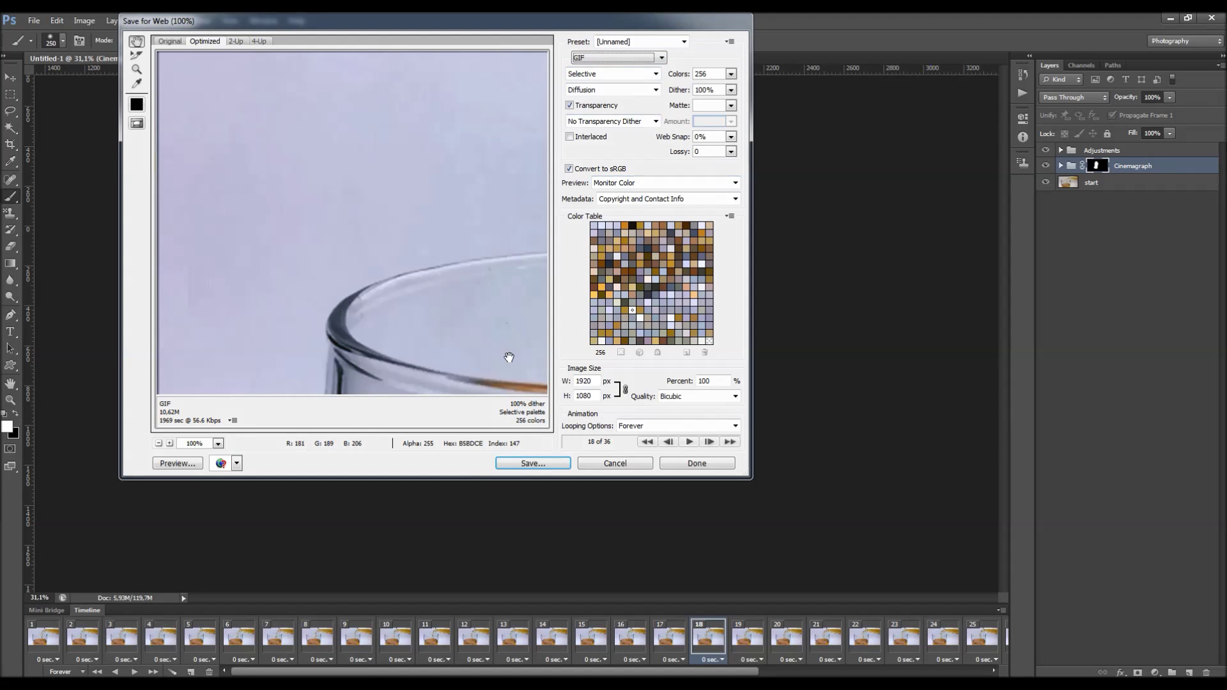
double_click(576, 383)
key(Tab)
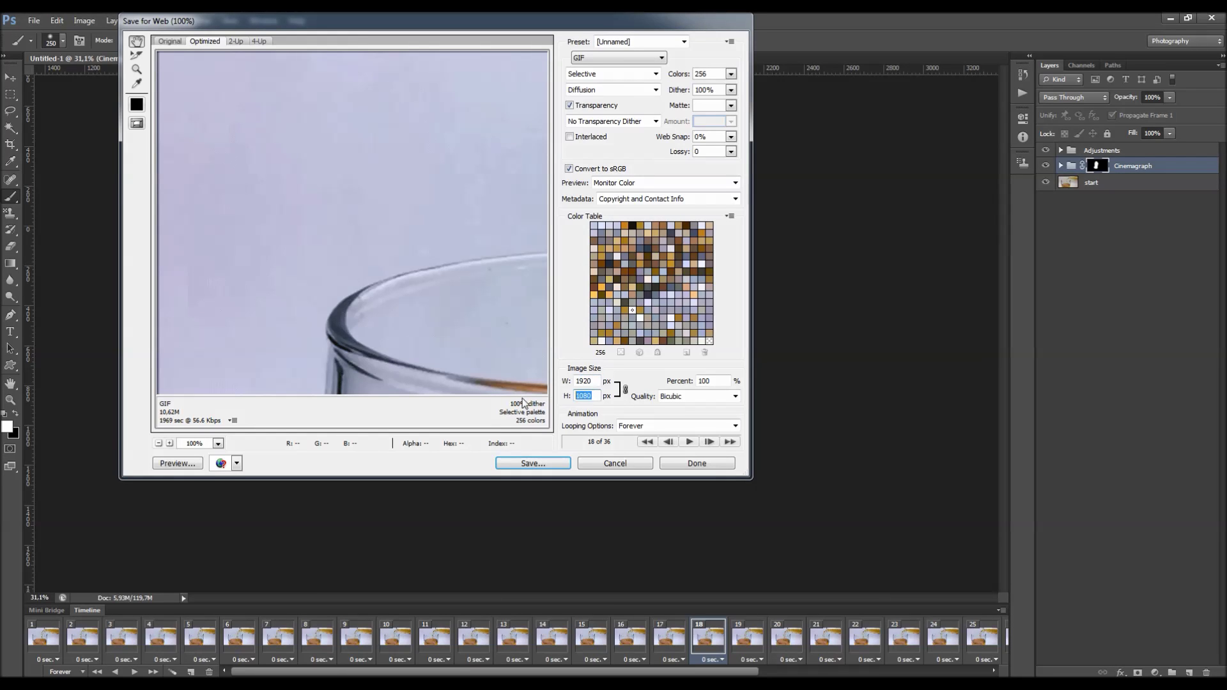
click(159, 443)
click(159, 443)
click(159, 443)
click(158, 443)
Start the save with Images Only format, then cancel and close Save for Web.
click(519, 462)
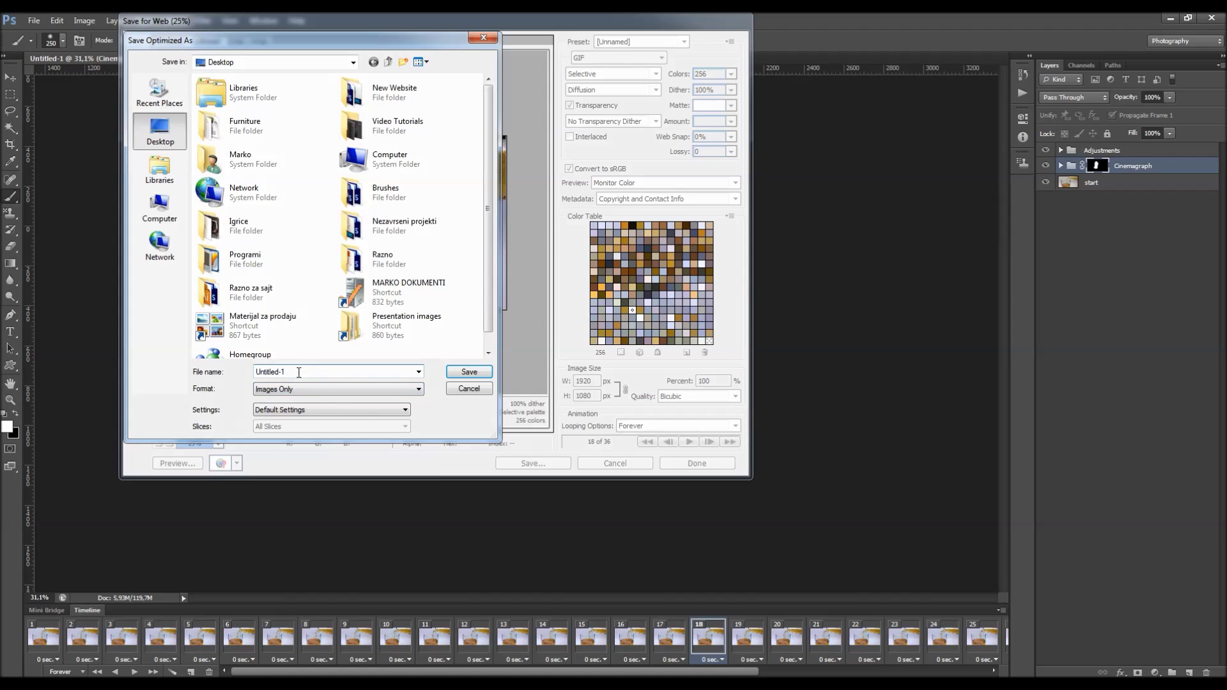
click(310, 390)
click(307, 397)
click(468, 389)
click(597, 462)
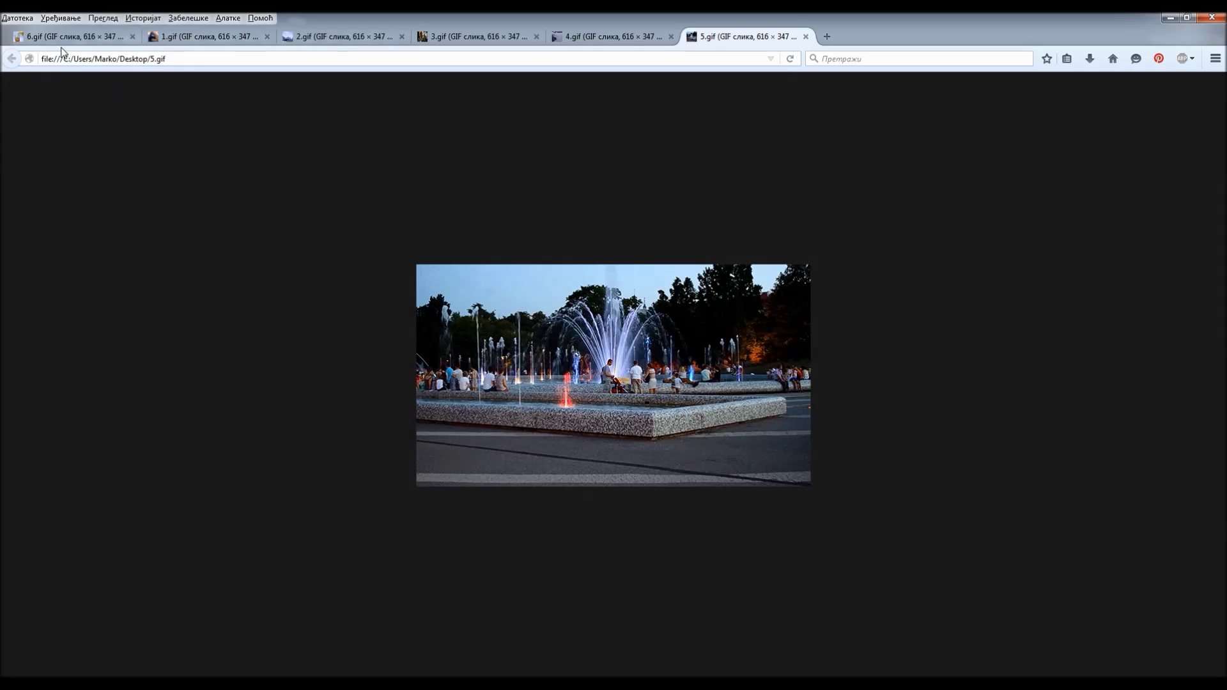
View 6.gif in Firefox, cycle through the other GIF tabs, then return to 6.gif.
key(ctrl+Tab)
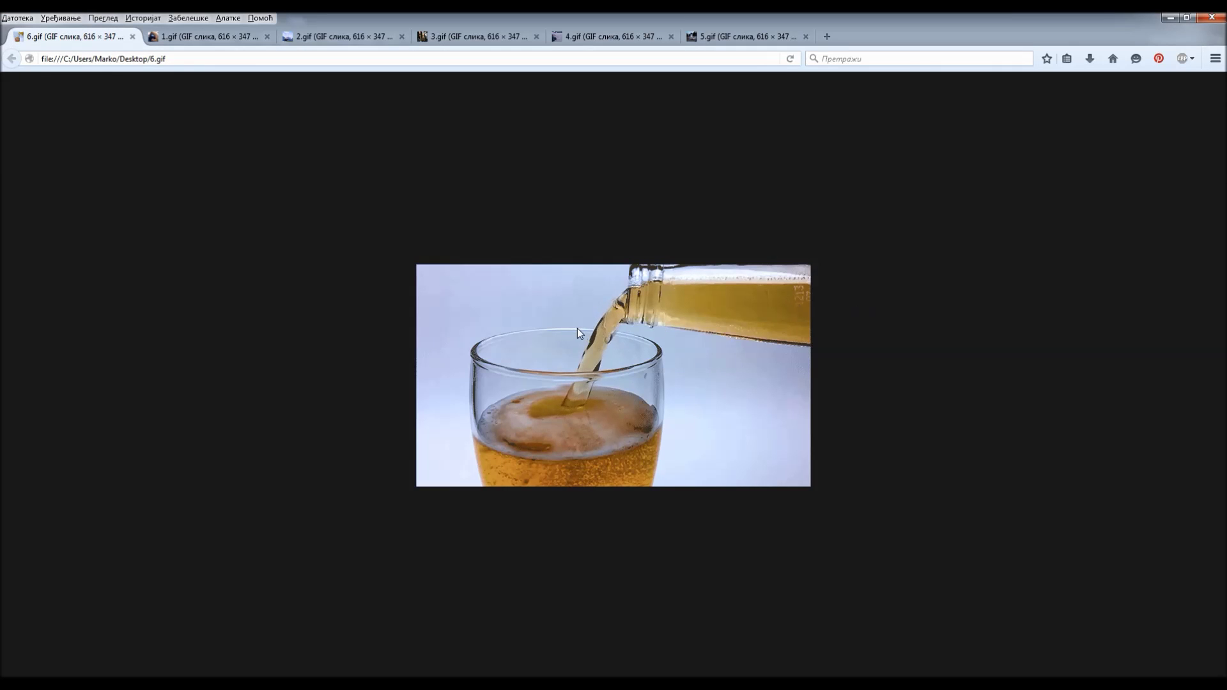
drag(663, 334, 746, 296)
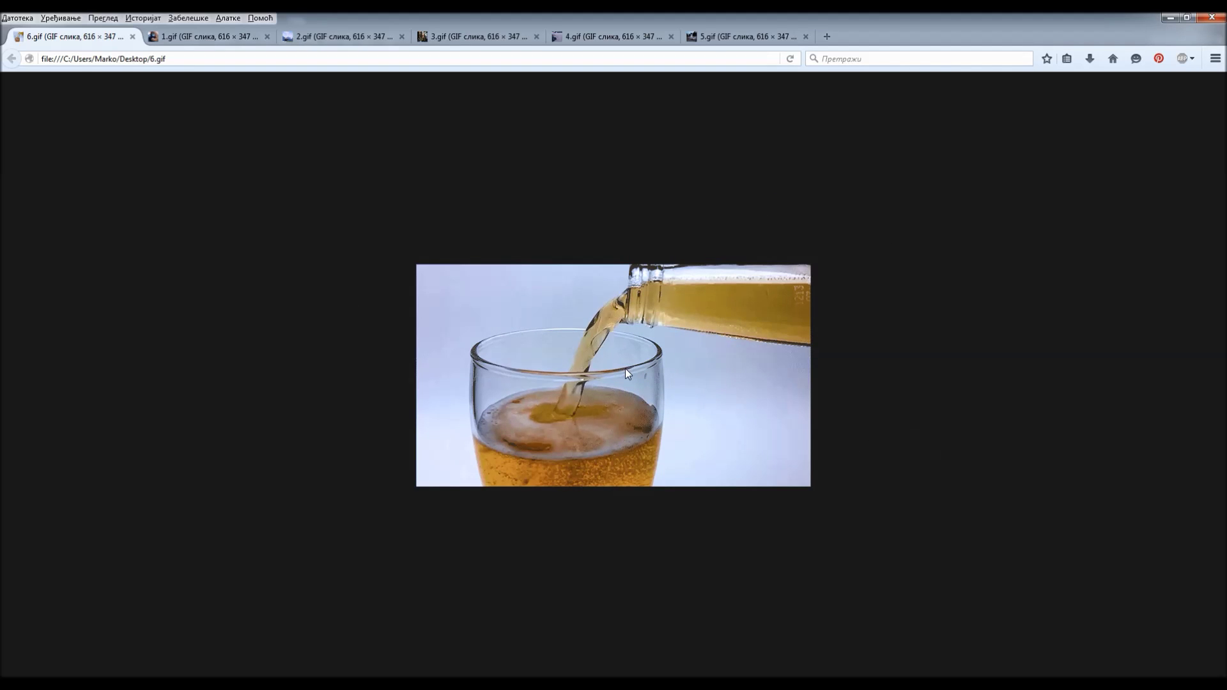
click(241, 35)
click(339, 36)
click(473, 36)
click(607, 36)
click(746, 36)
click(81, 39)
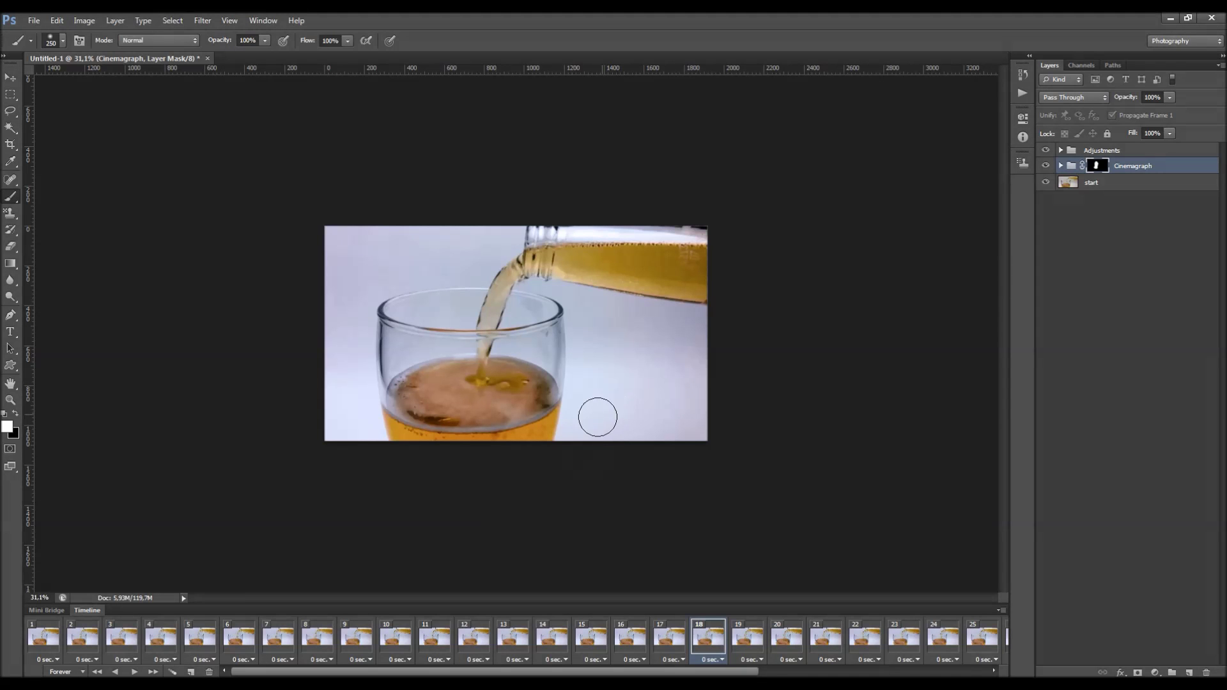
Switch to the Move tool in the Untitled-1 cinemagraph document.
key(v)
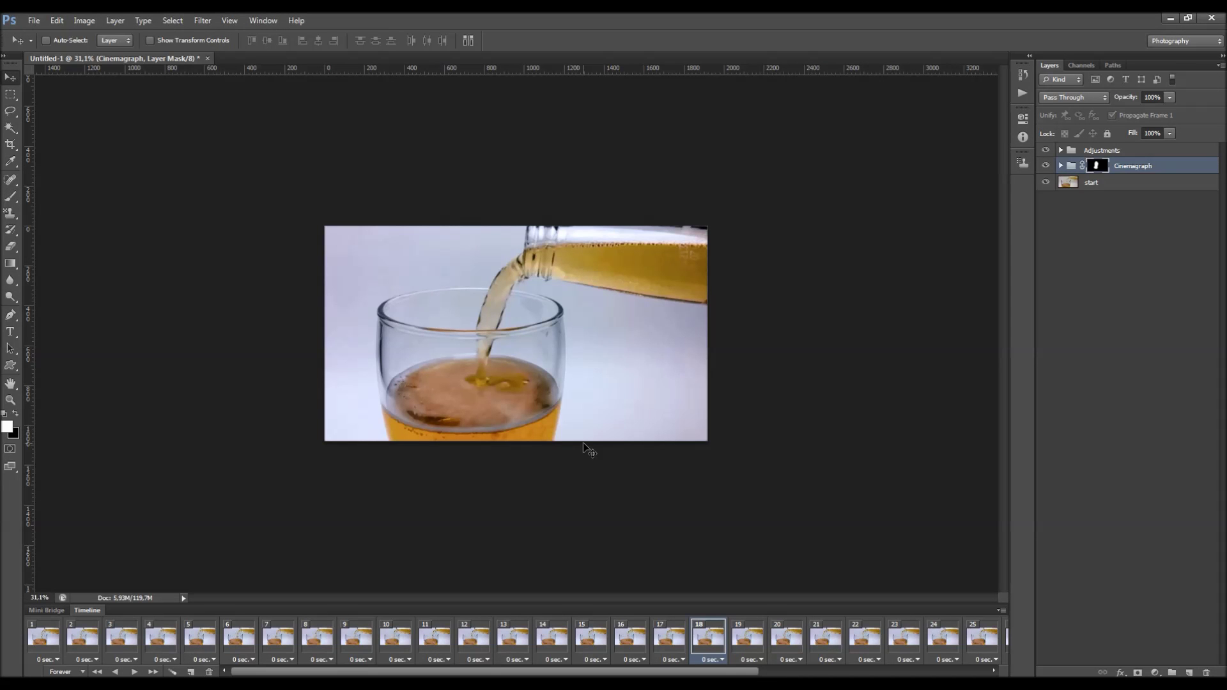